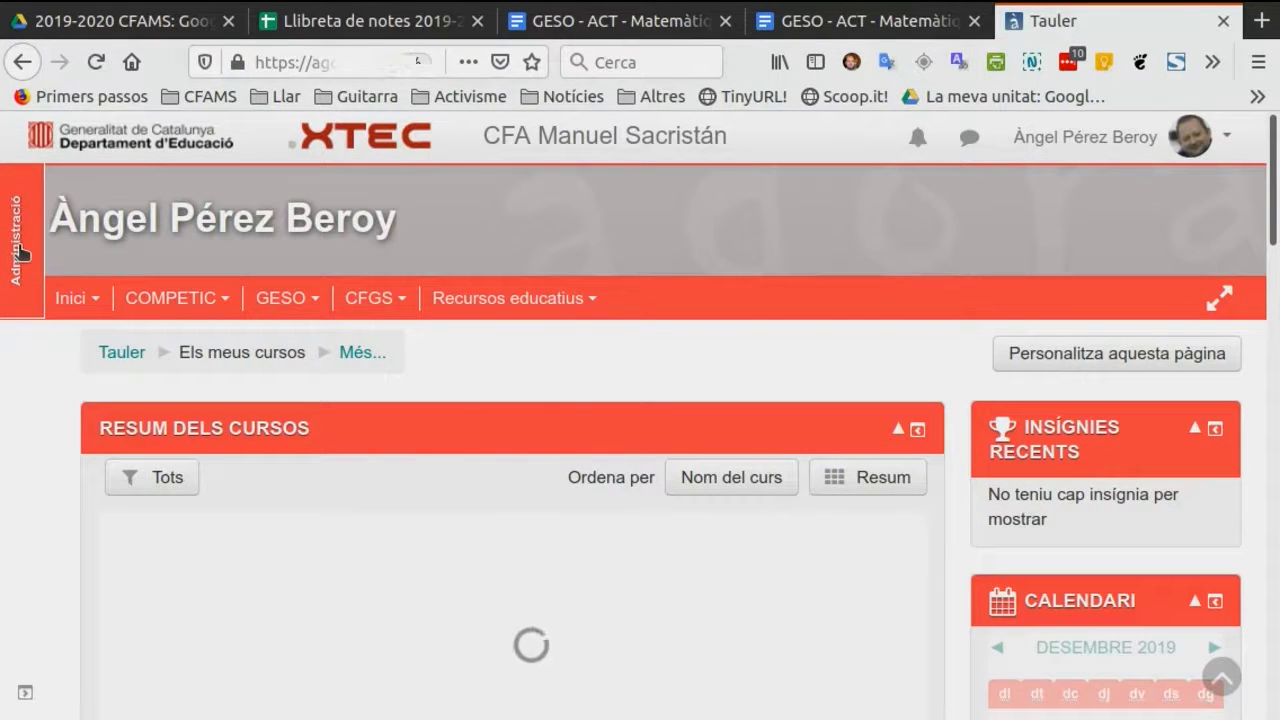
Open the form for adding a new user account in the site administration.
left_click(20, 250)
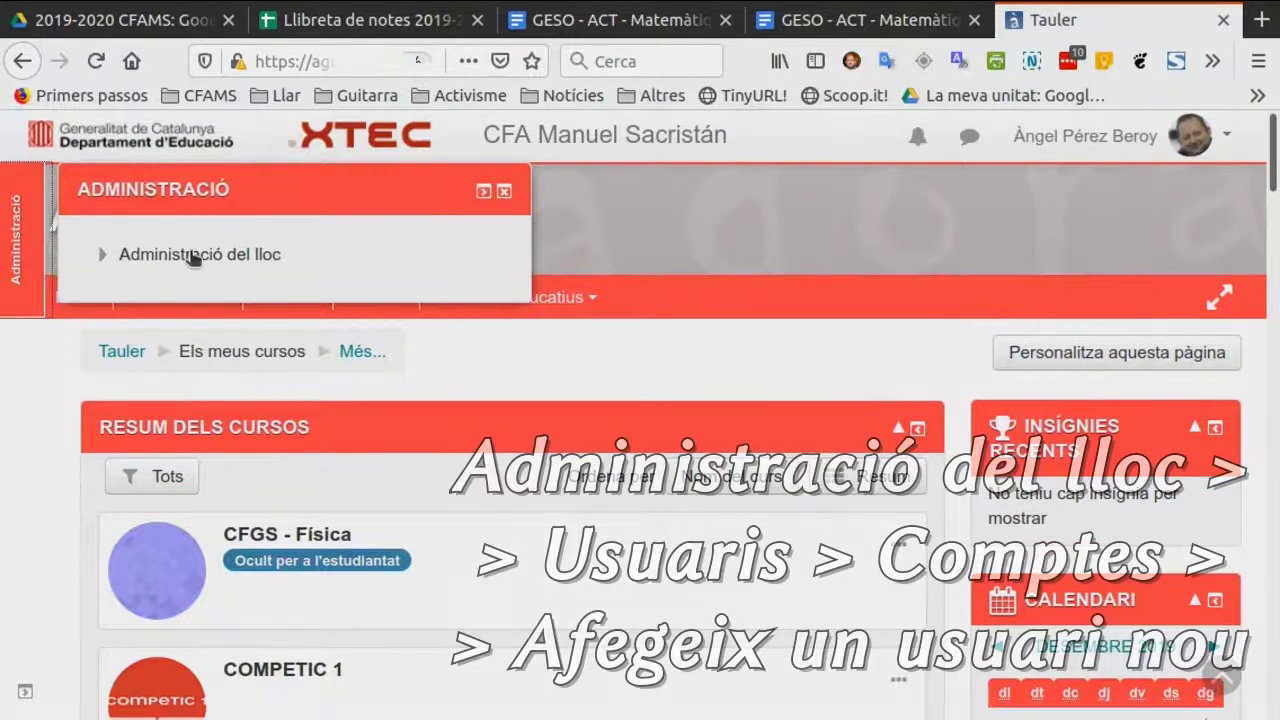
left_click(204, 258)
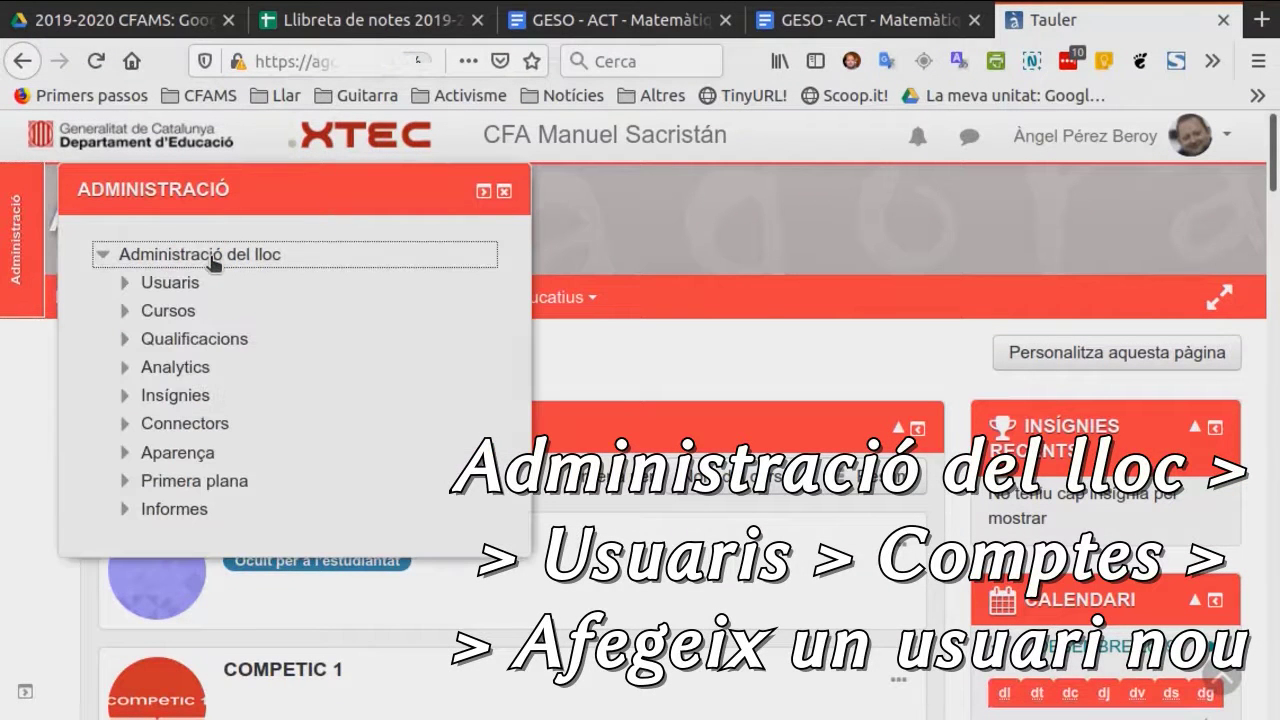
left_click(170, 283)
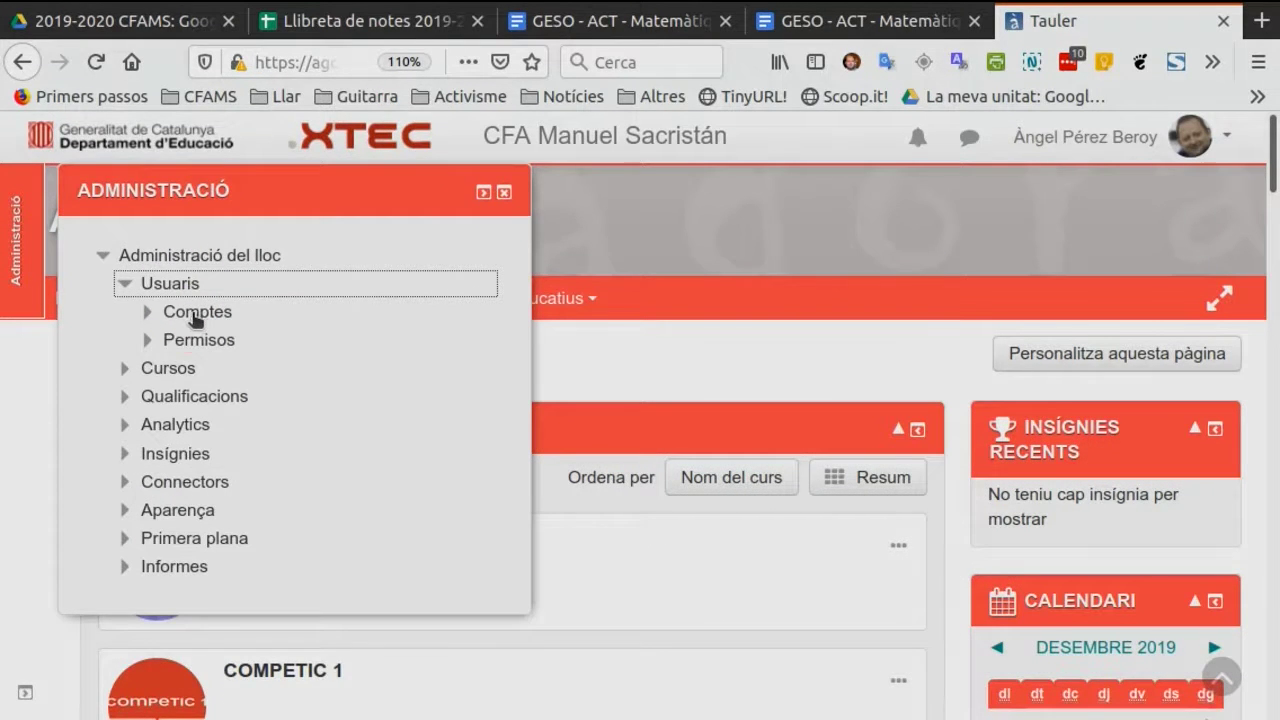
left_click(196, 312)
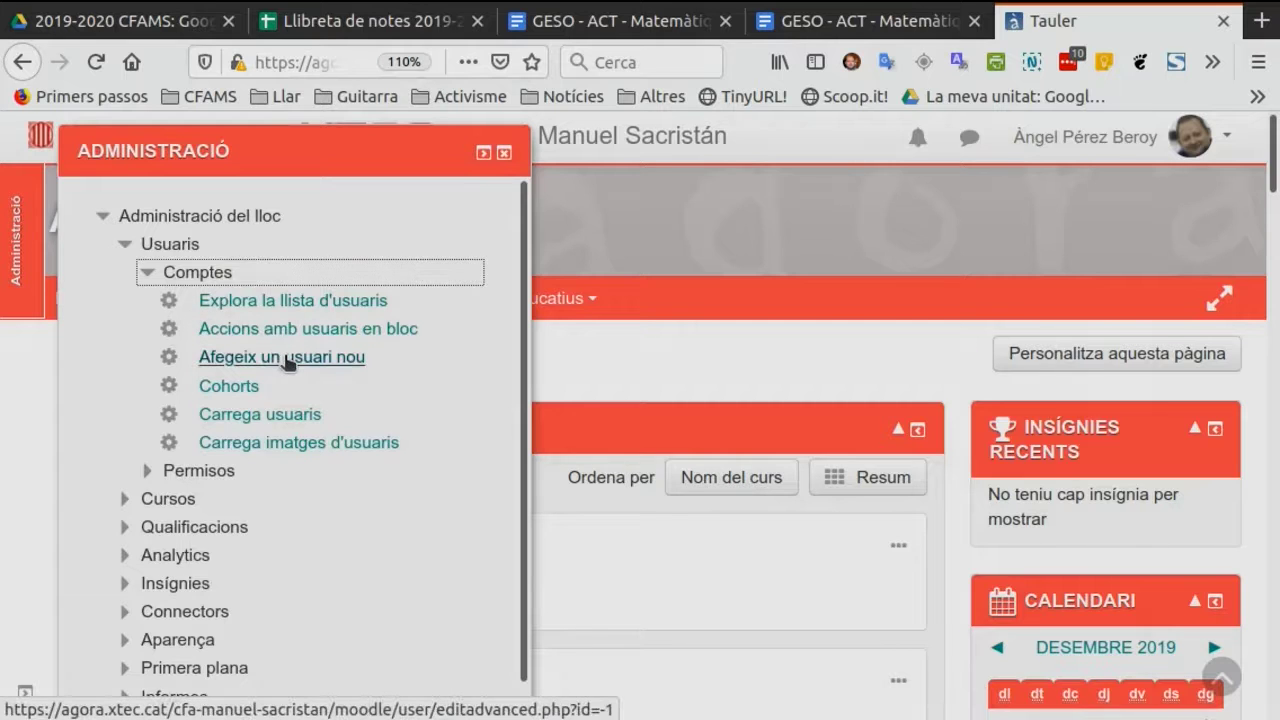
left_click(287, 358)
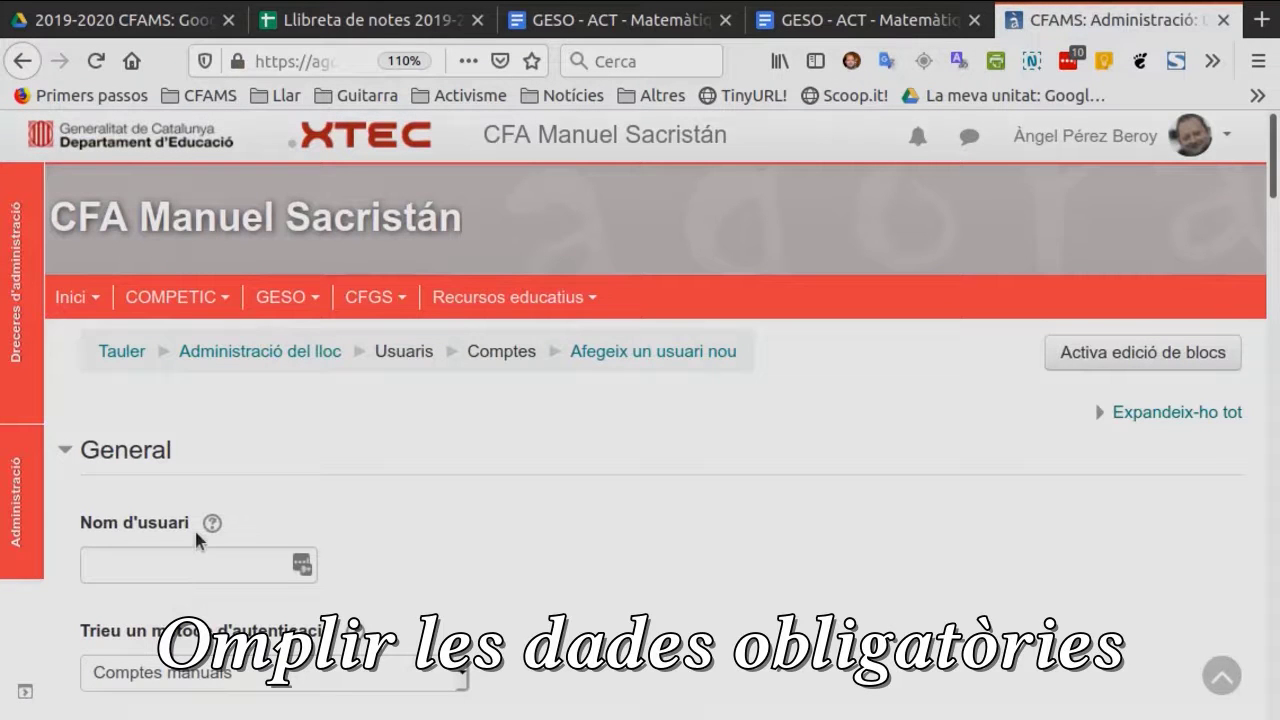
Enter the new account's username and set its new password, revealing the password to check it.
left_click(164, 566)
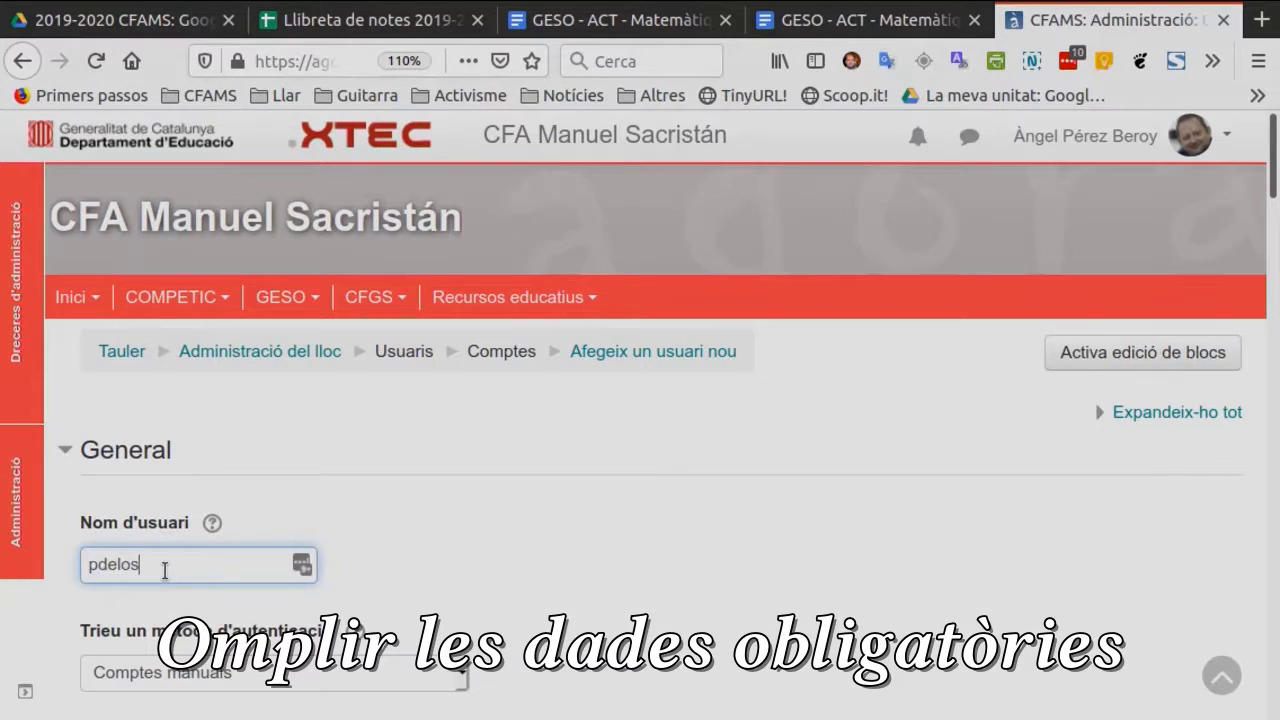
scroll(164, 571, "down", 4)
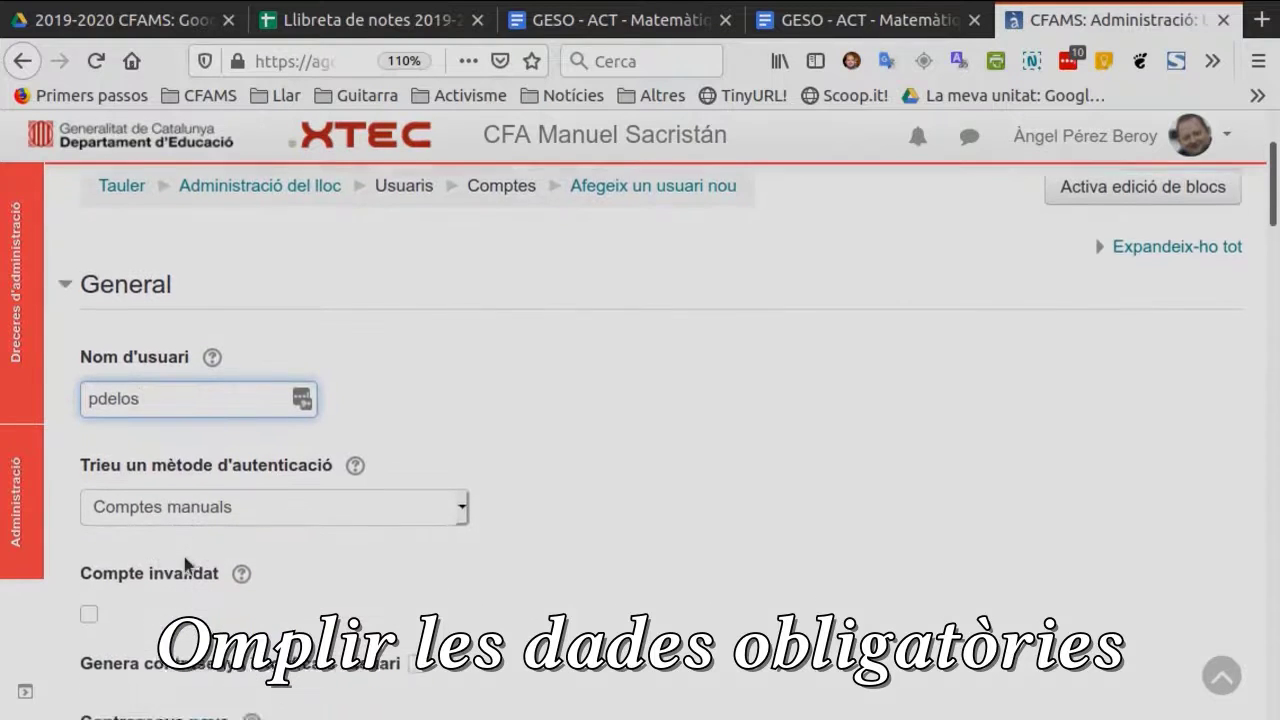
scroll(184, 563, "down", 3)
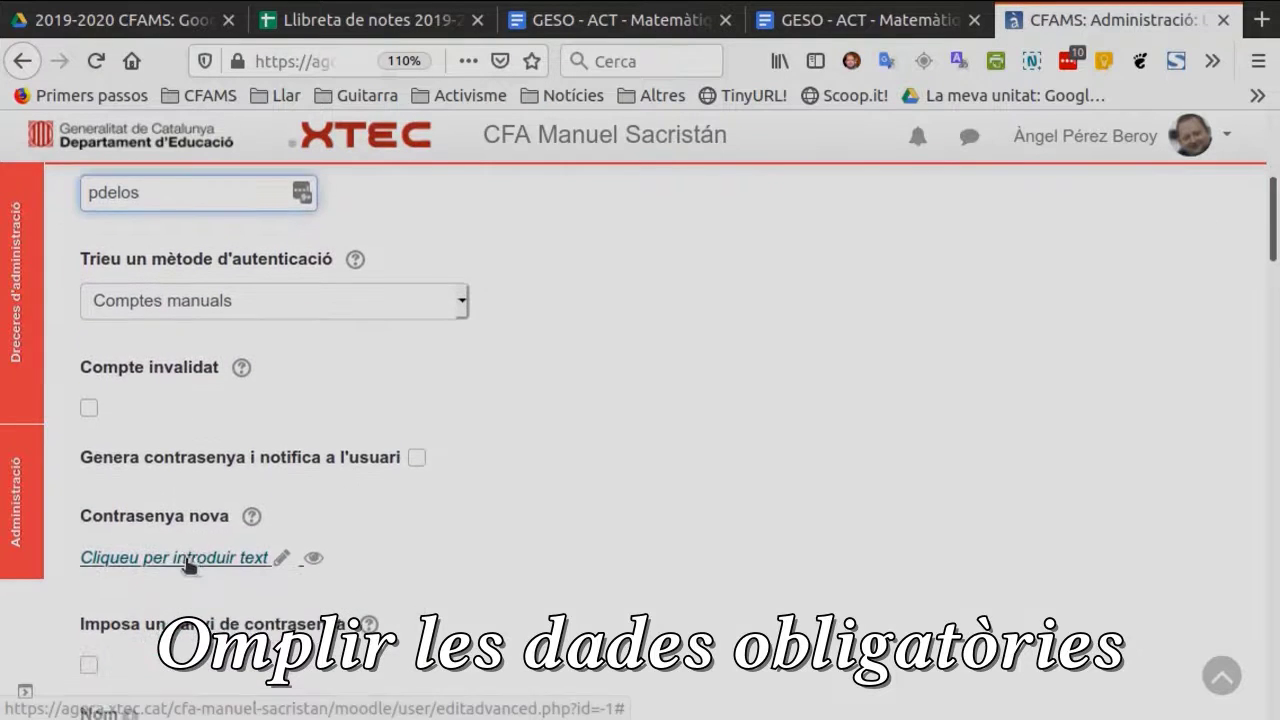
left_click(277, 564)
type("****")
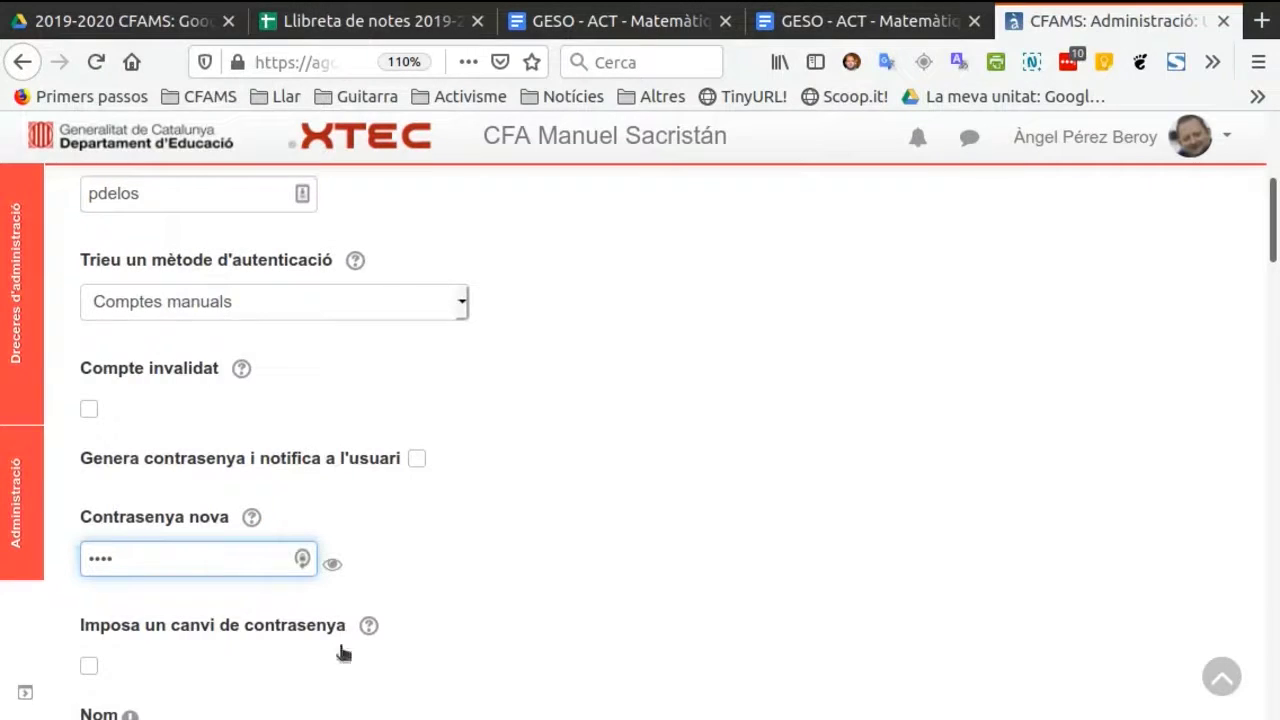
left_click(332, 566)
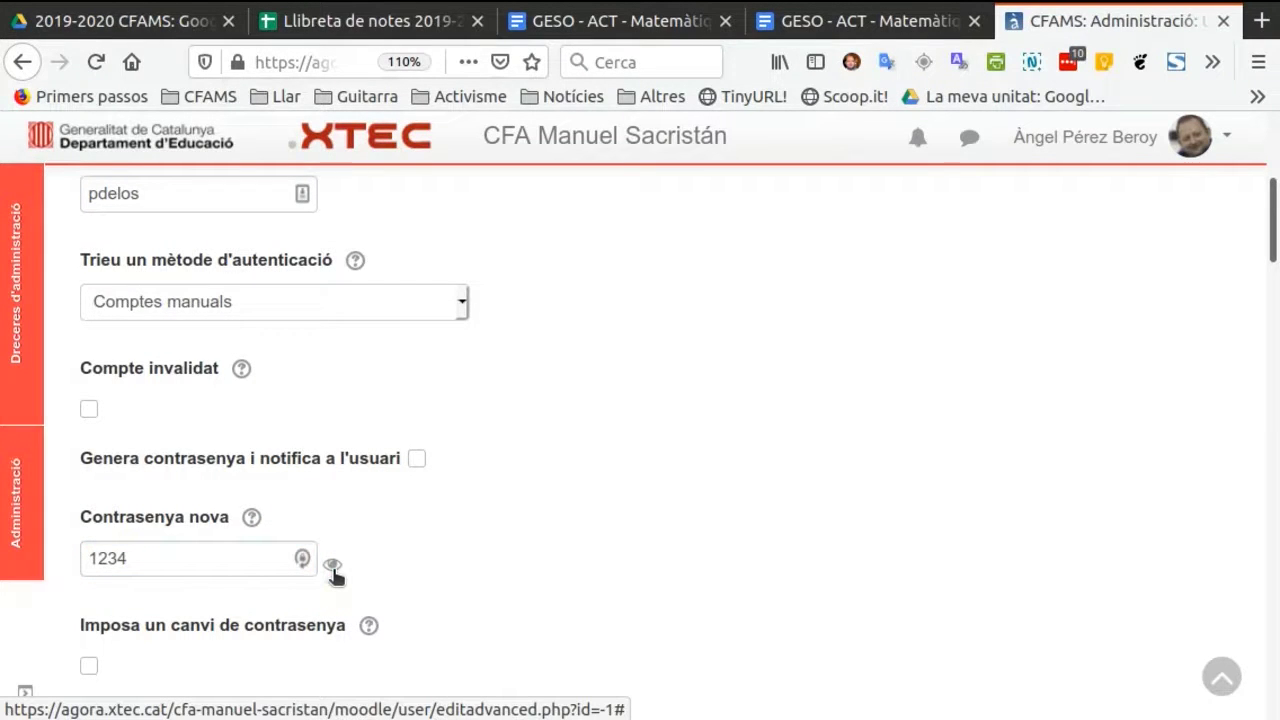
left_click(503, 586)
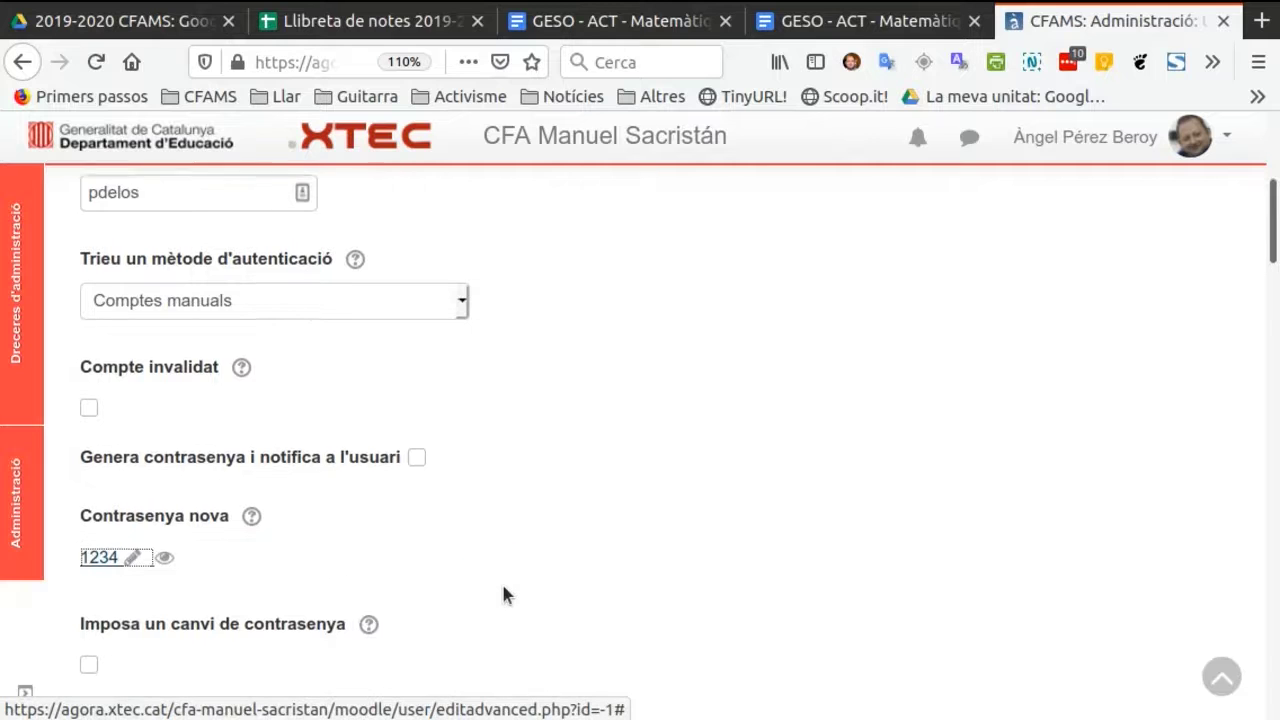
Fill in the new user's first name, surname and e-mail address.
scroll(495, 582, "down", 2)
scroll(490, 577, "down", 1)
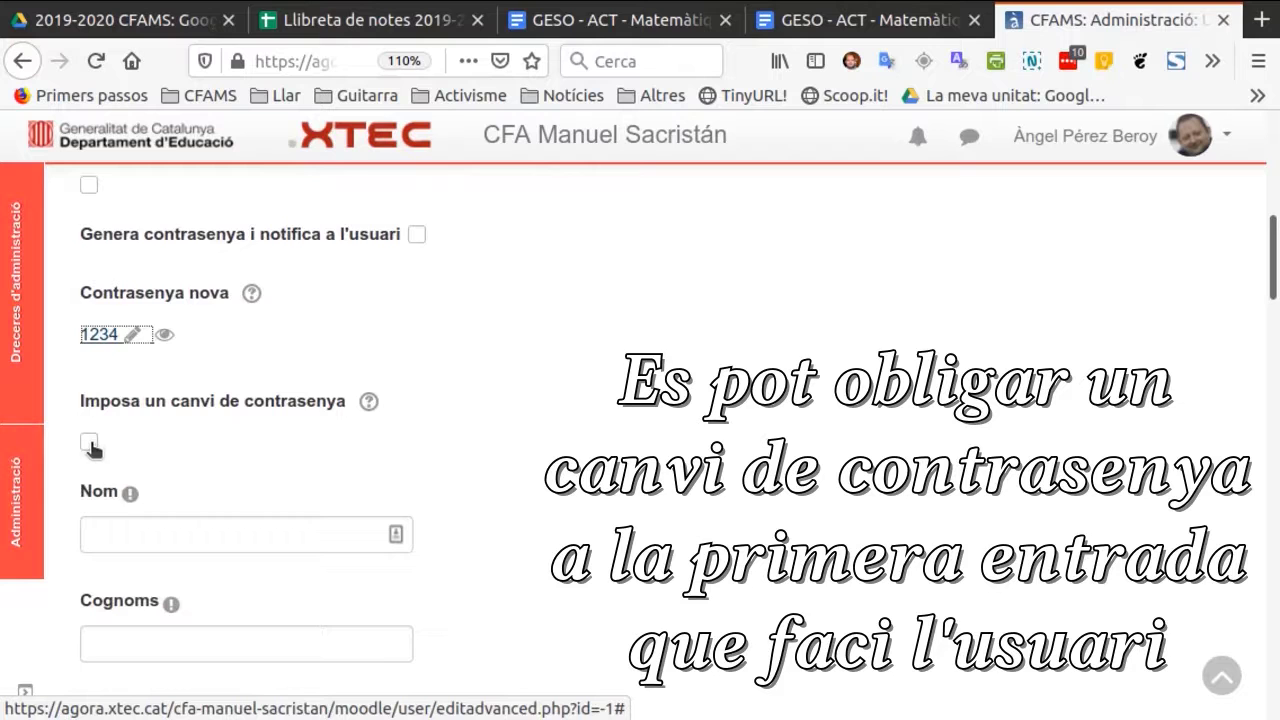
scroll(246, 514, "down", 1)
left_click(176, 464)
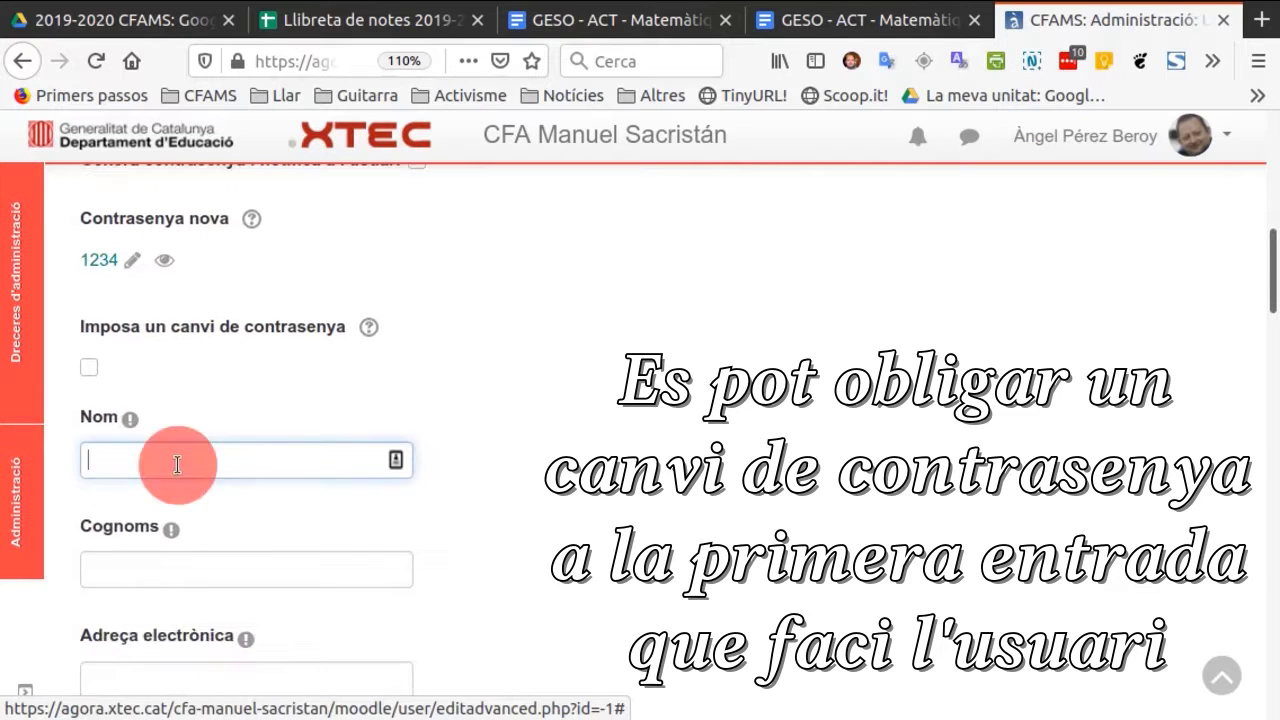
type("Perico")
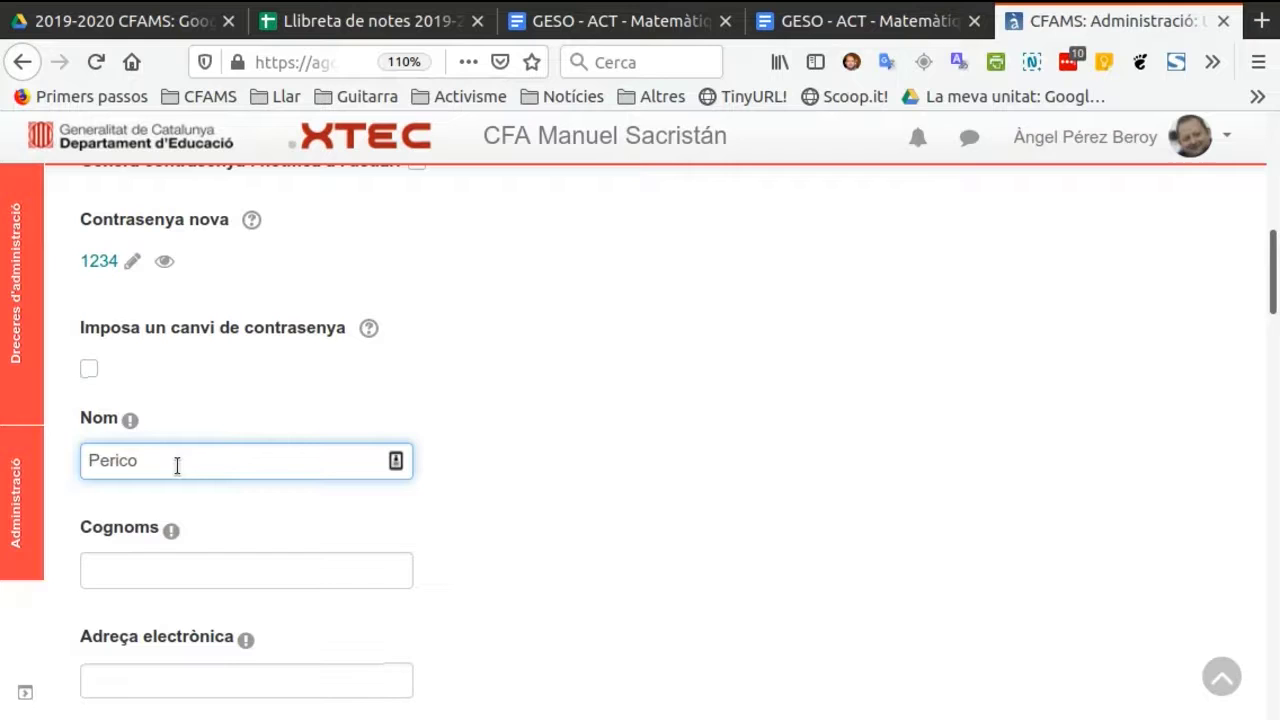
left_click(148, 570)
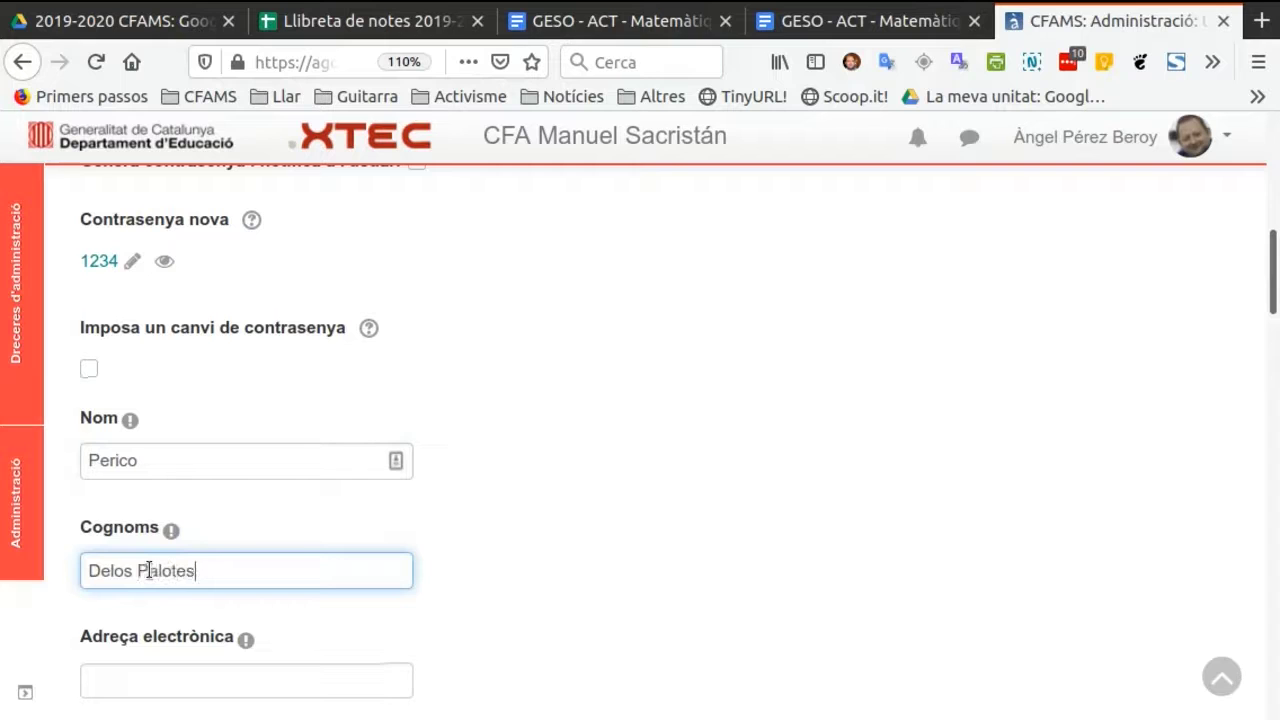
scroll(360, 484, "down", 4)
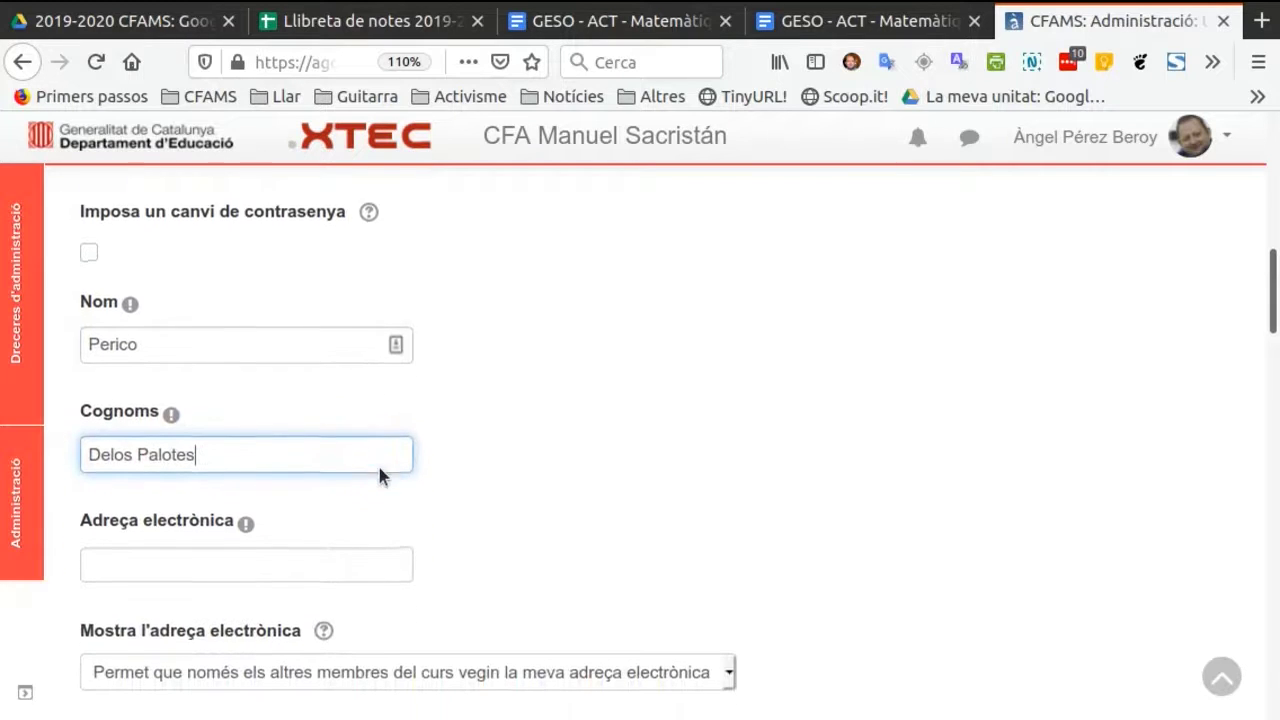
left_click(156, 459)
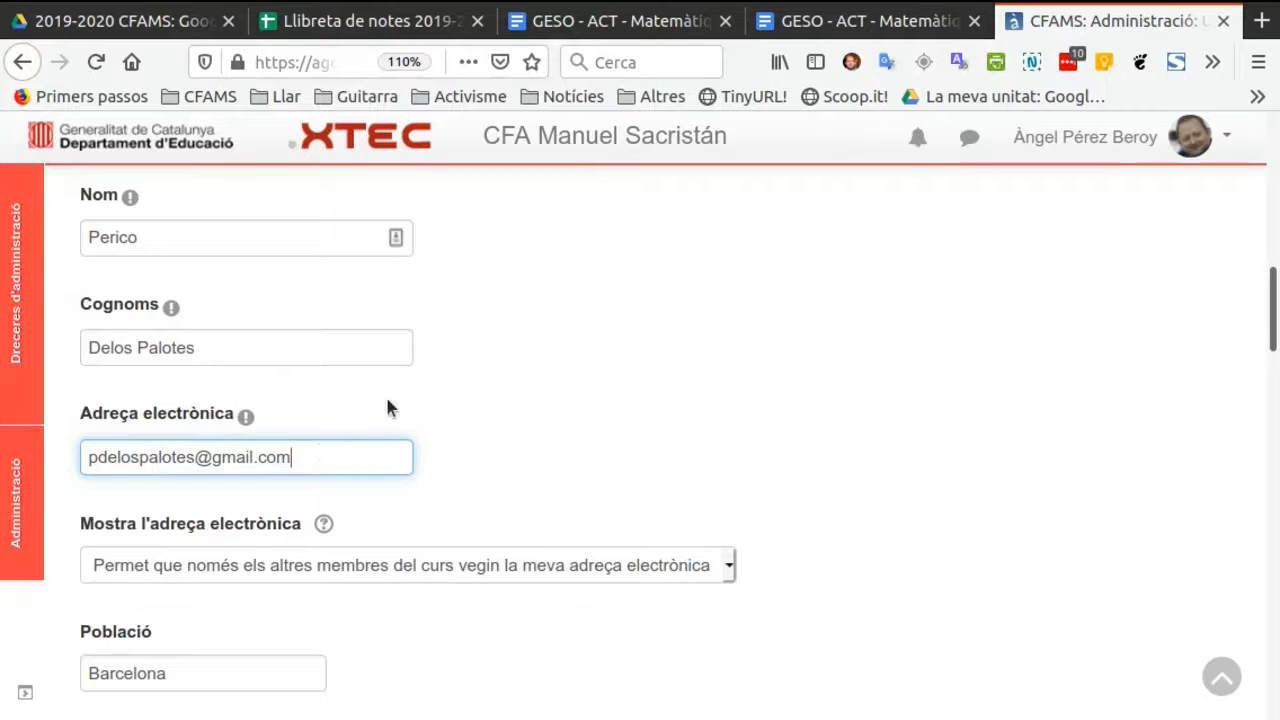
Submit the completed form to create the new user account.
scroll(388, 402, "down", 5)
scroll(388, 401, "down", 7)
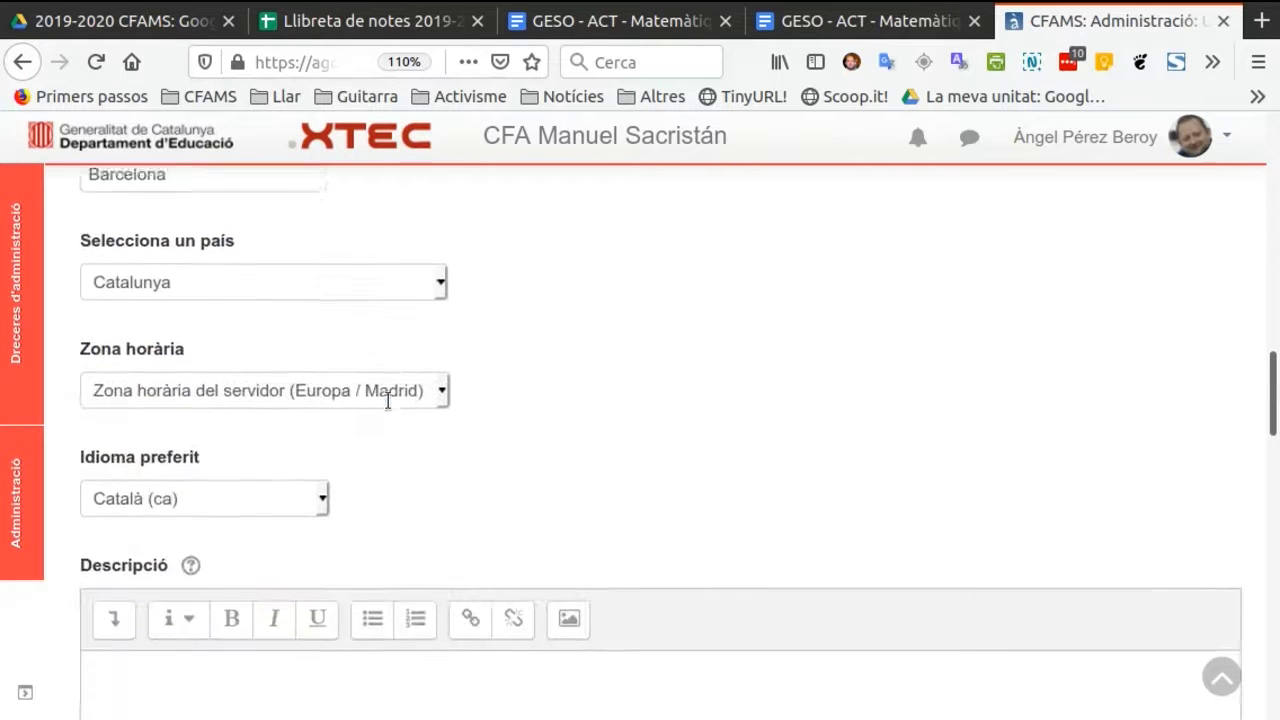
scroll(388, 401, "down", 7)
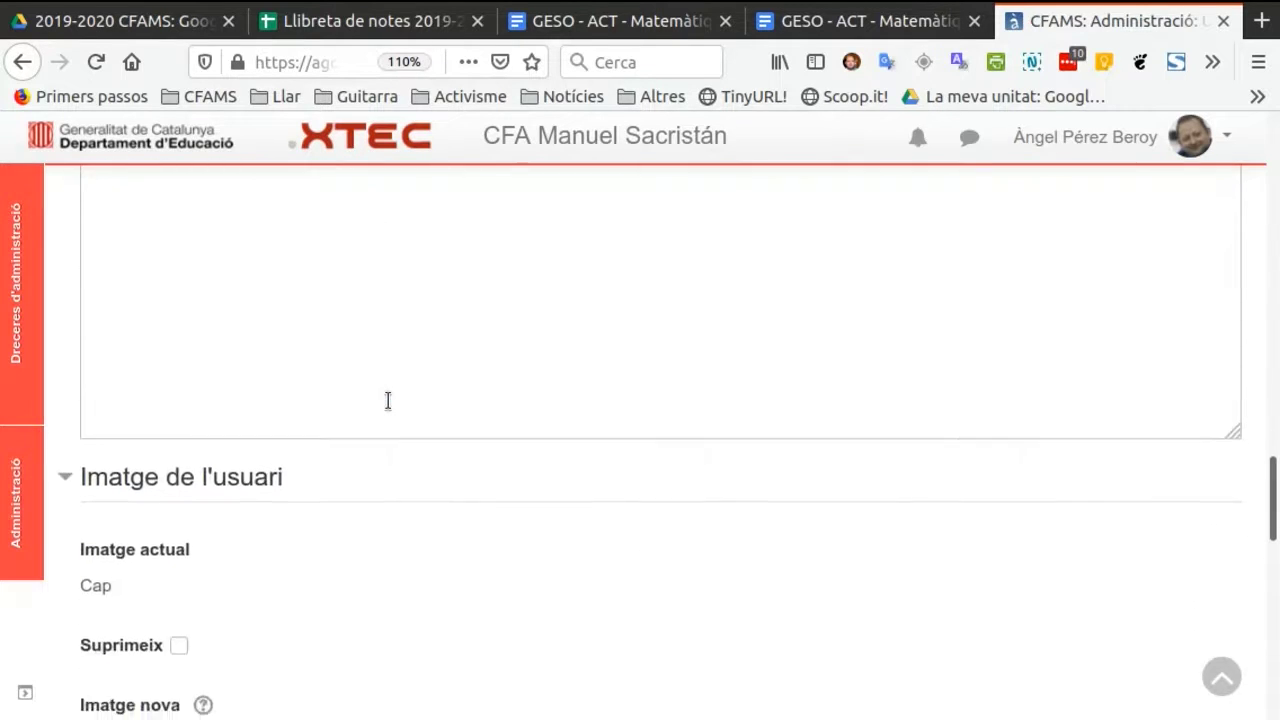
scroll(387, 404, "down", 8)
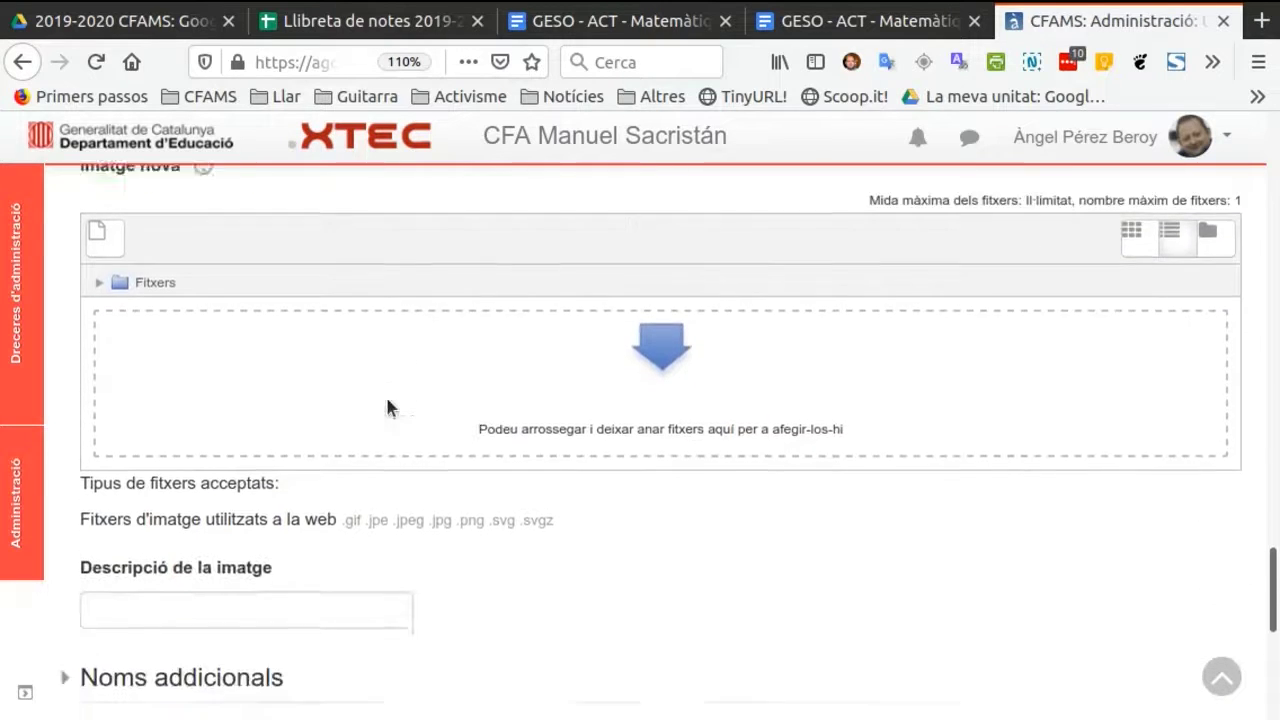
scroll(387, 406, "down", 1)
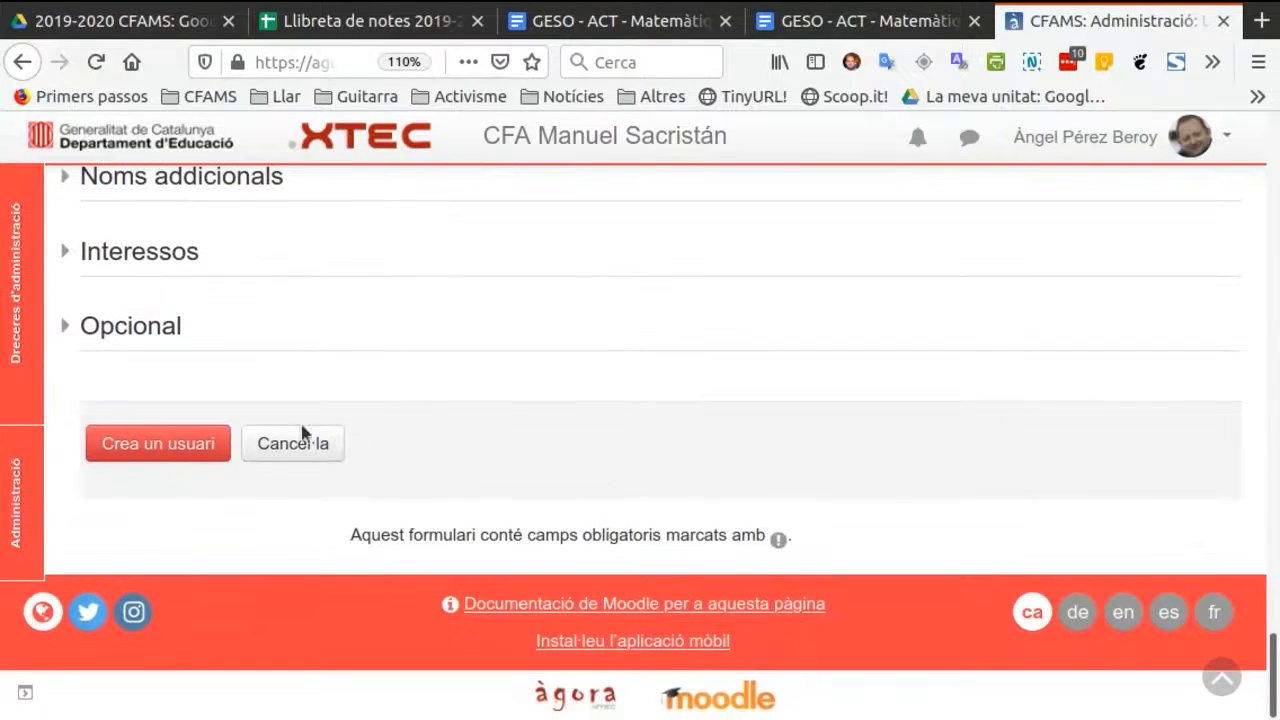
left_click(201, 447)
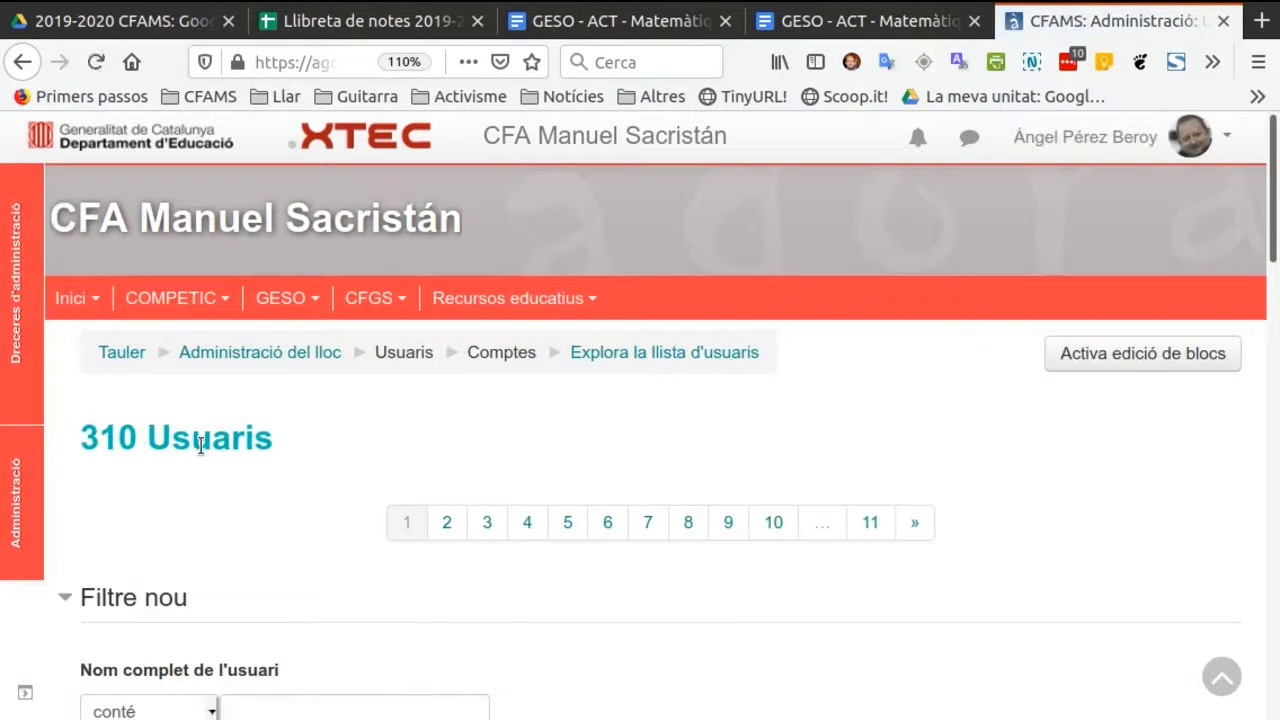
Open the CFGS course Psicologia i sociologia and go to its list of enrolled users.
left_click(387, 304)
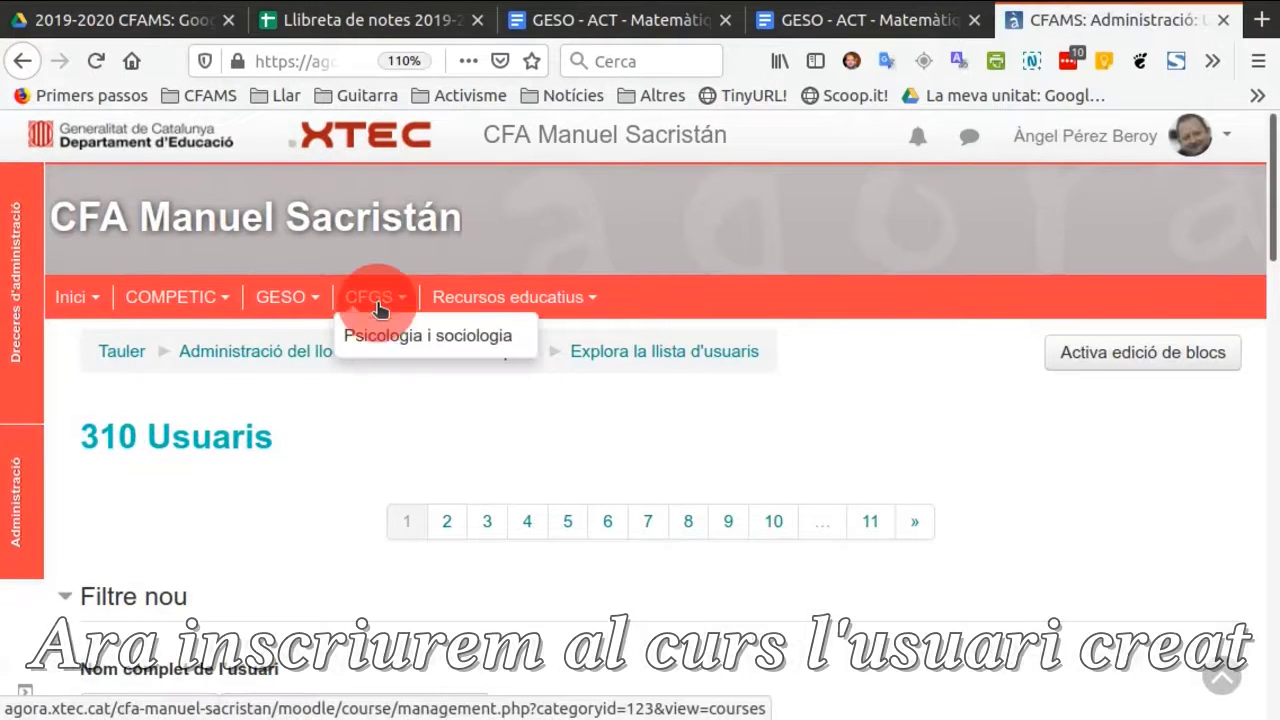
left_click(395, 336)
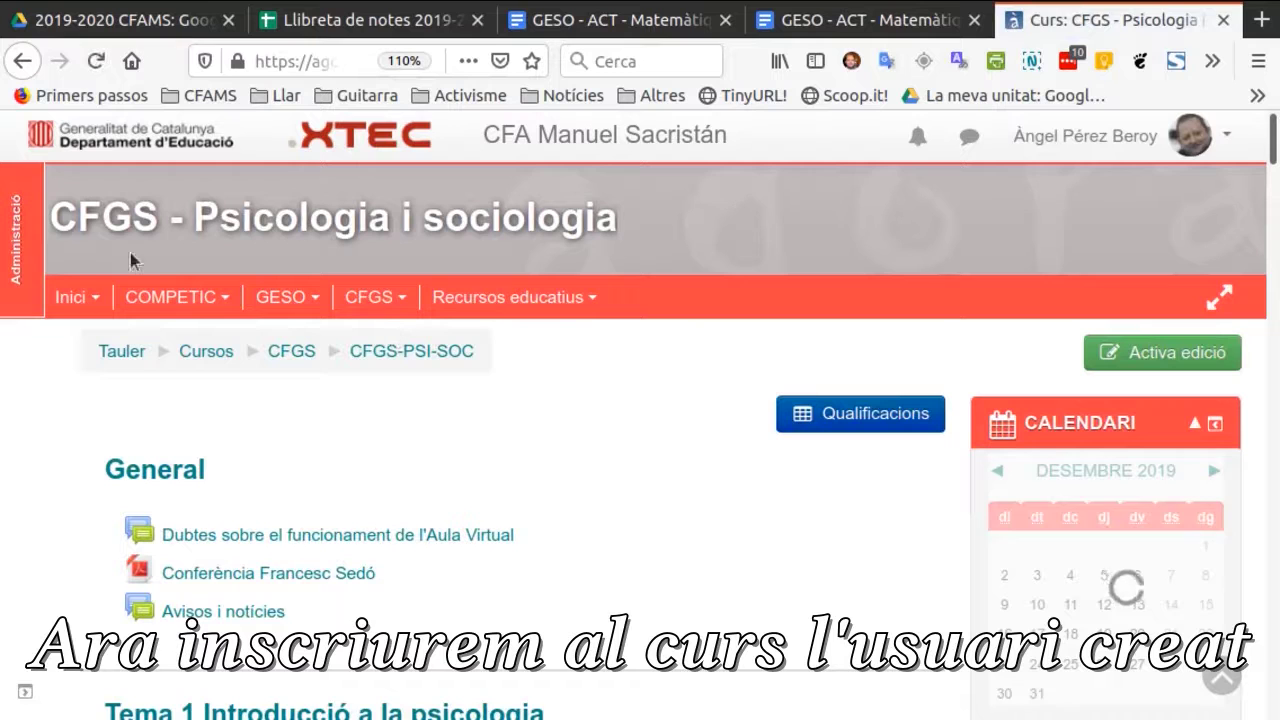
left_click(16, 243)
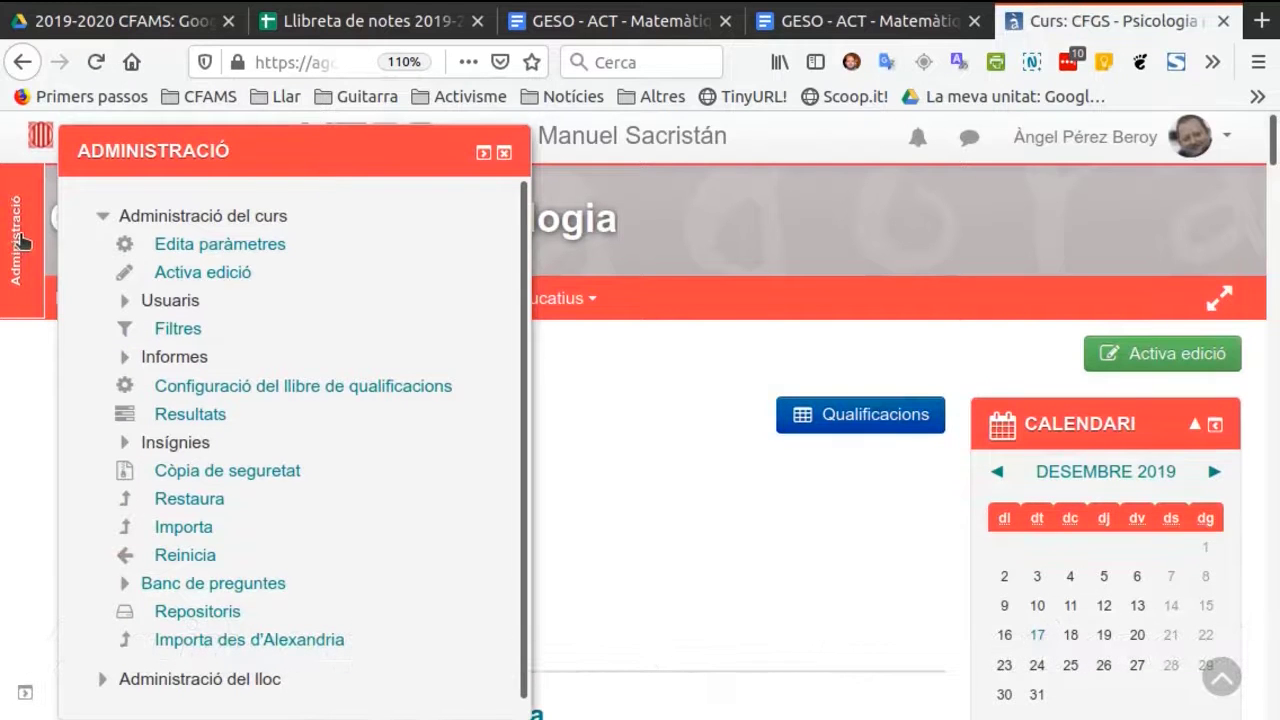
left_click(177, 220)
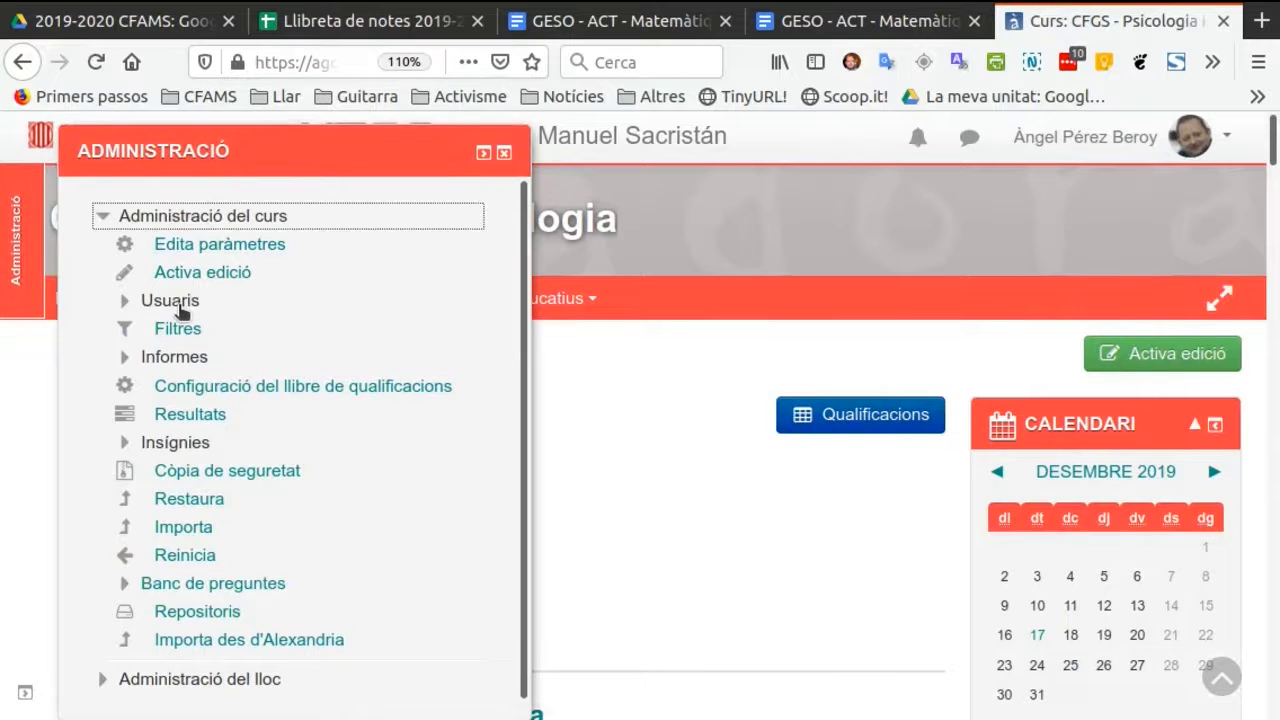
left_click(172, 302)
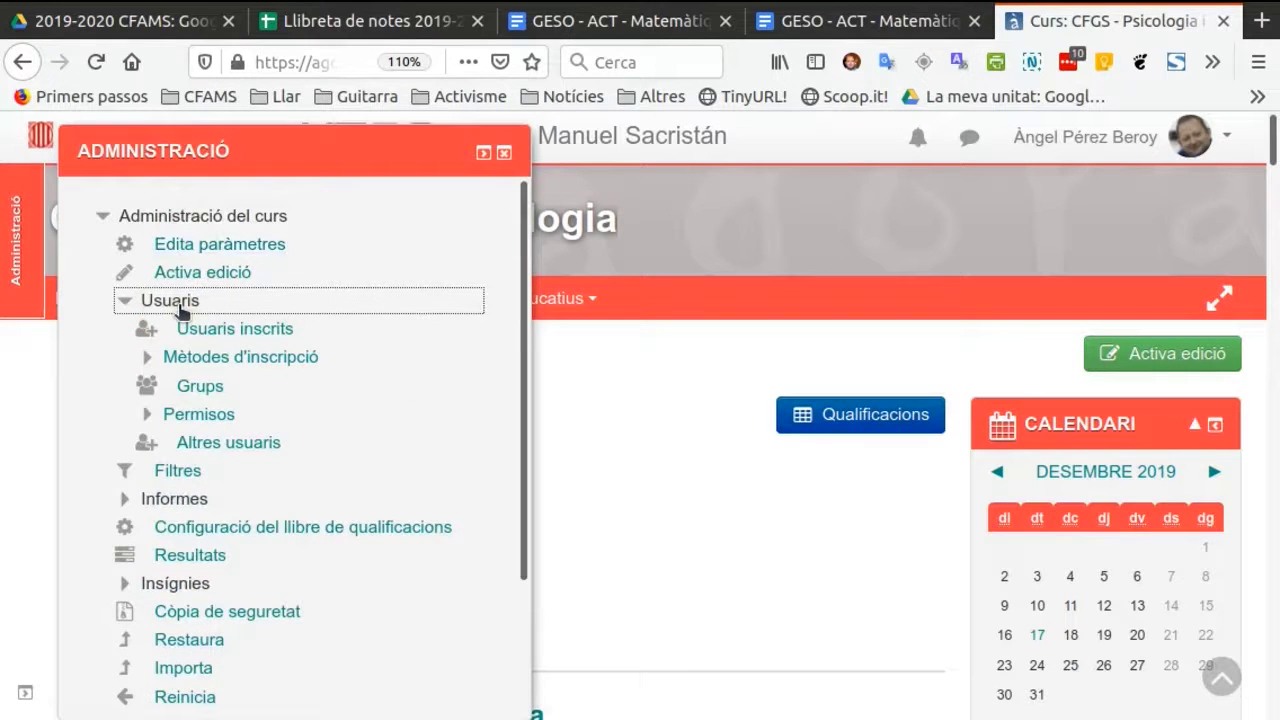
left_click(226, 336)
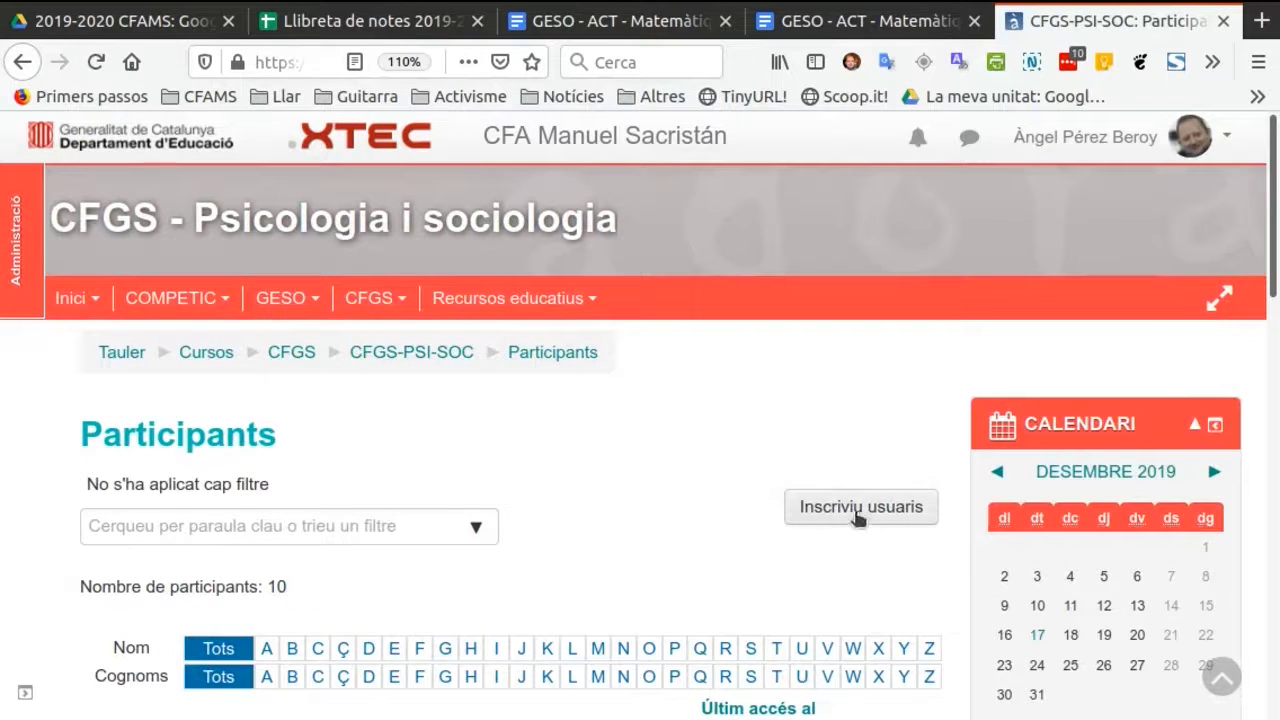
Find the newly created user by surname and enrol them in the course with the Alumnes role.
left_click(861, 507)
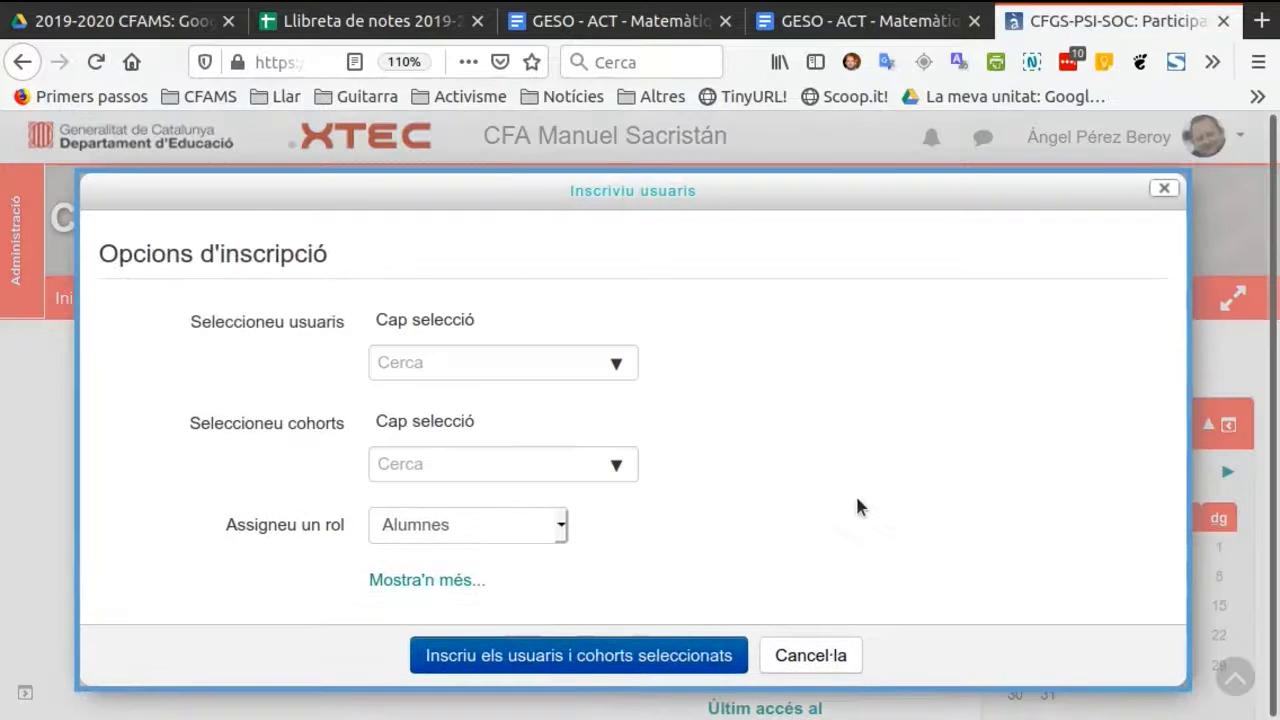
left_click(505, 364)
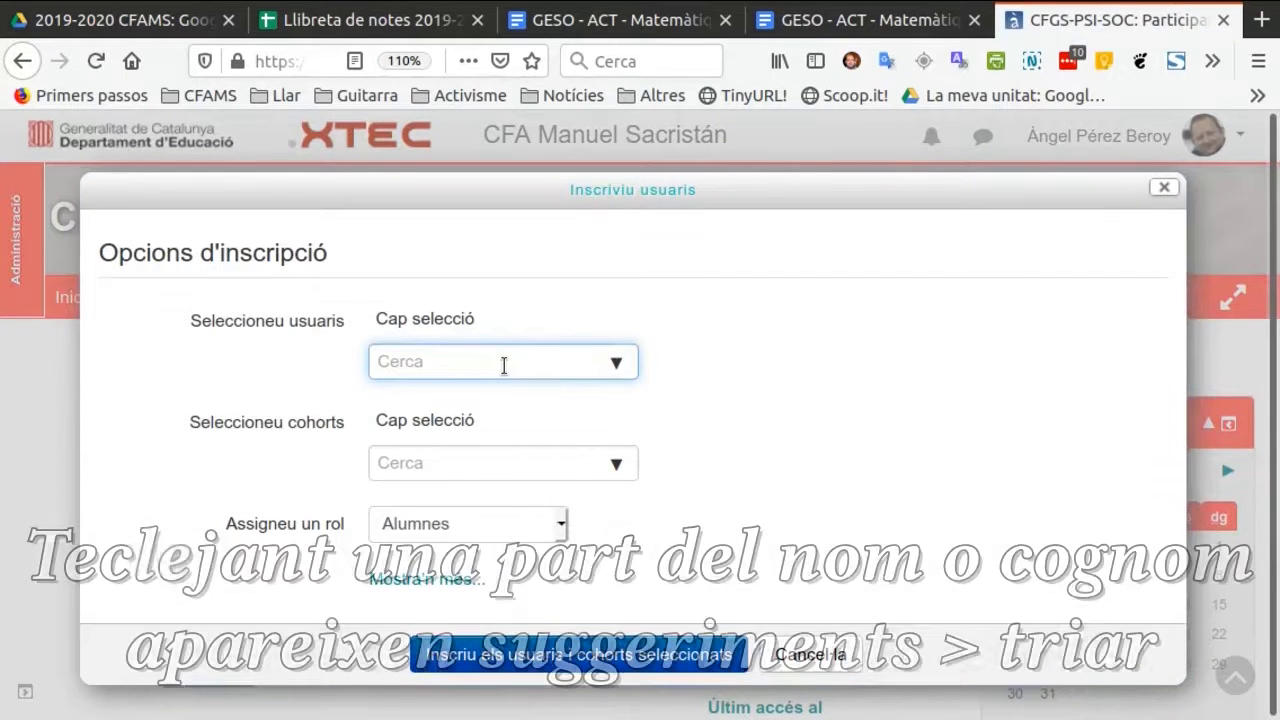
type("Delos")
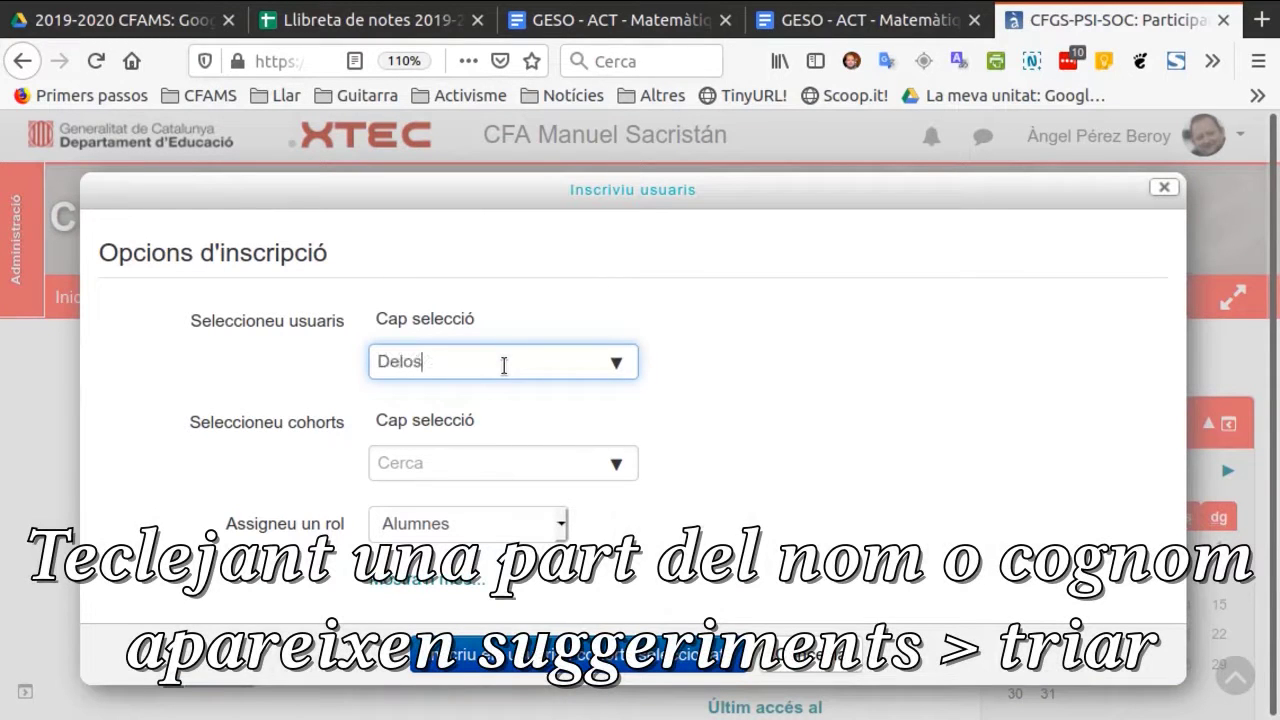
left_click(510, 415)
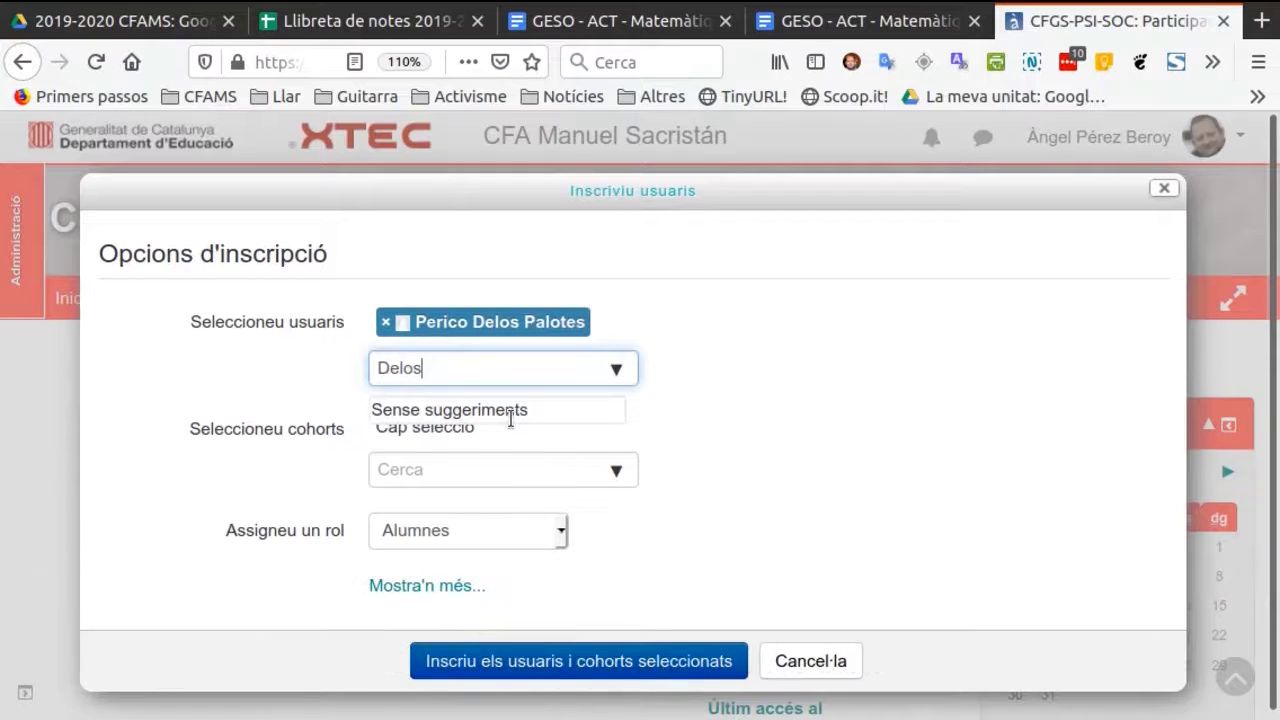
left_click(593, 670)
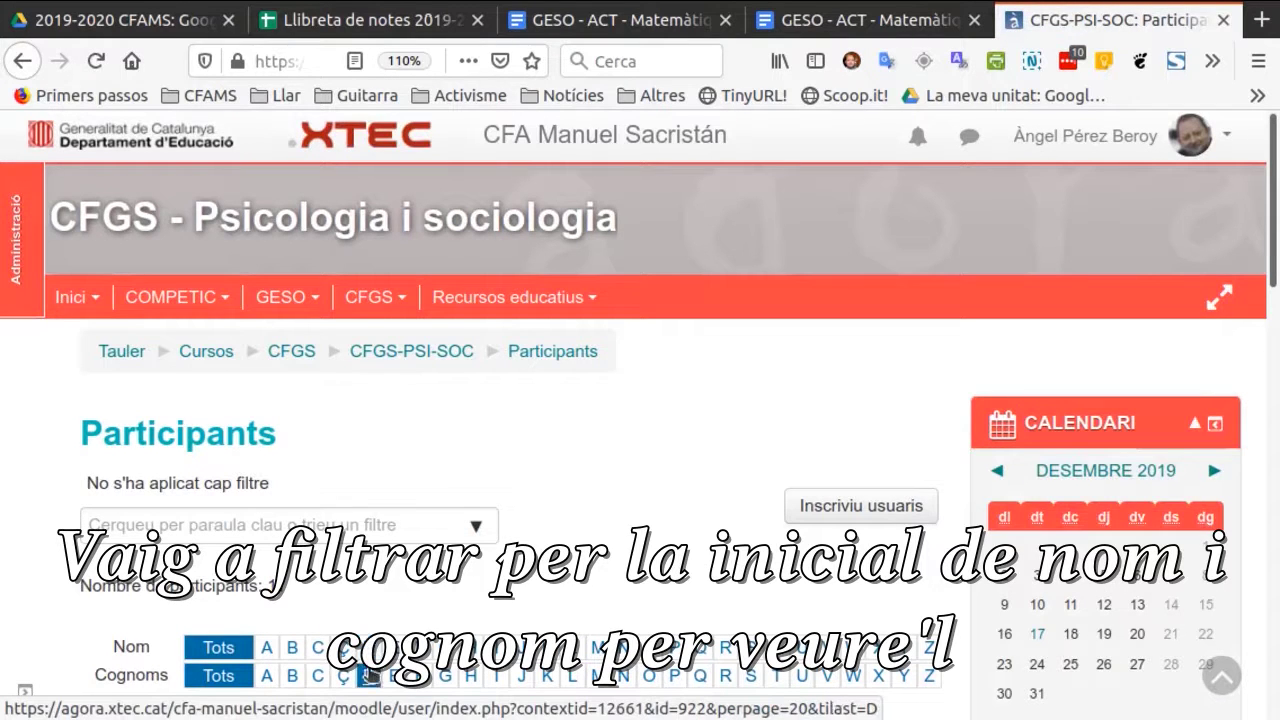
Filter the course participants by surname initial D and first-name initial P to find the newly enrolled user.
left_click(368, 676)
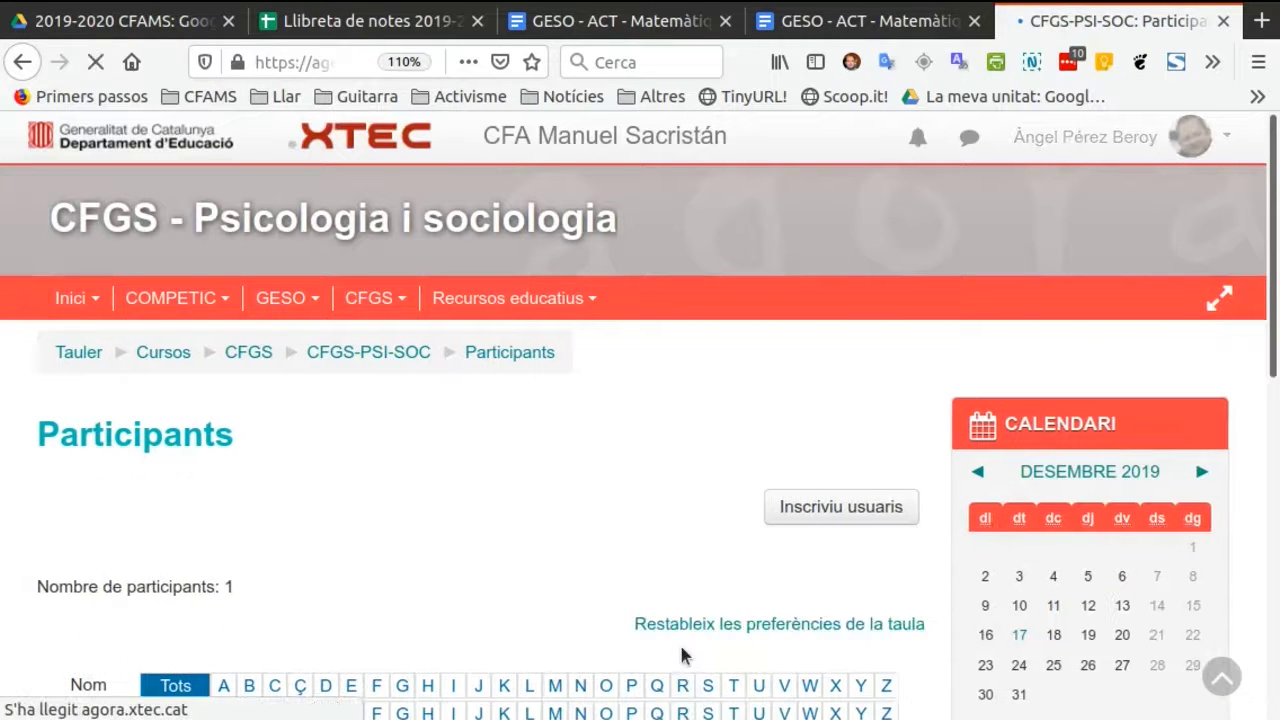
scroll(667, 660, "down", 1)
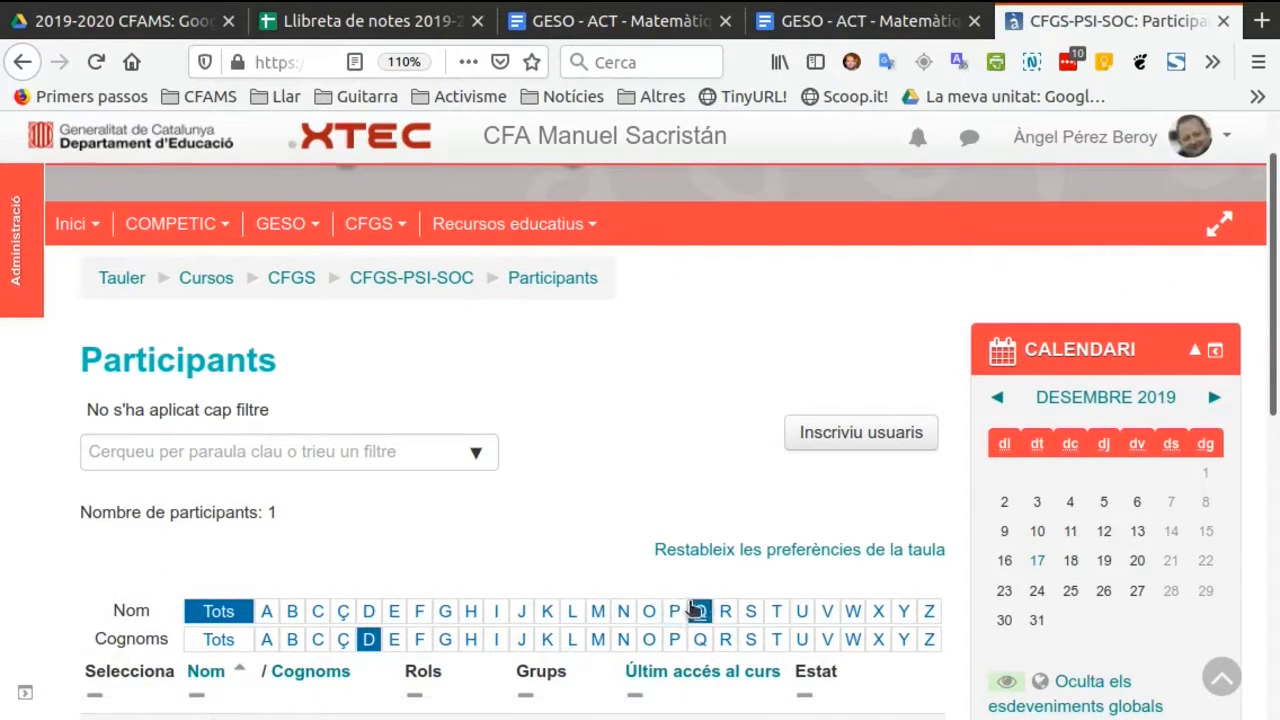
left_click(676, 611)
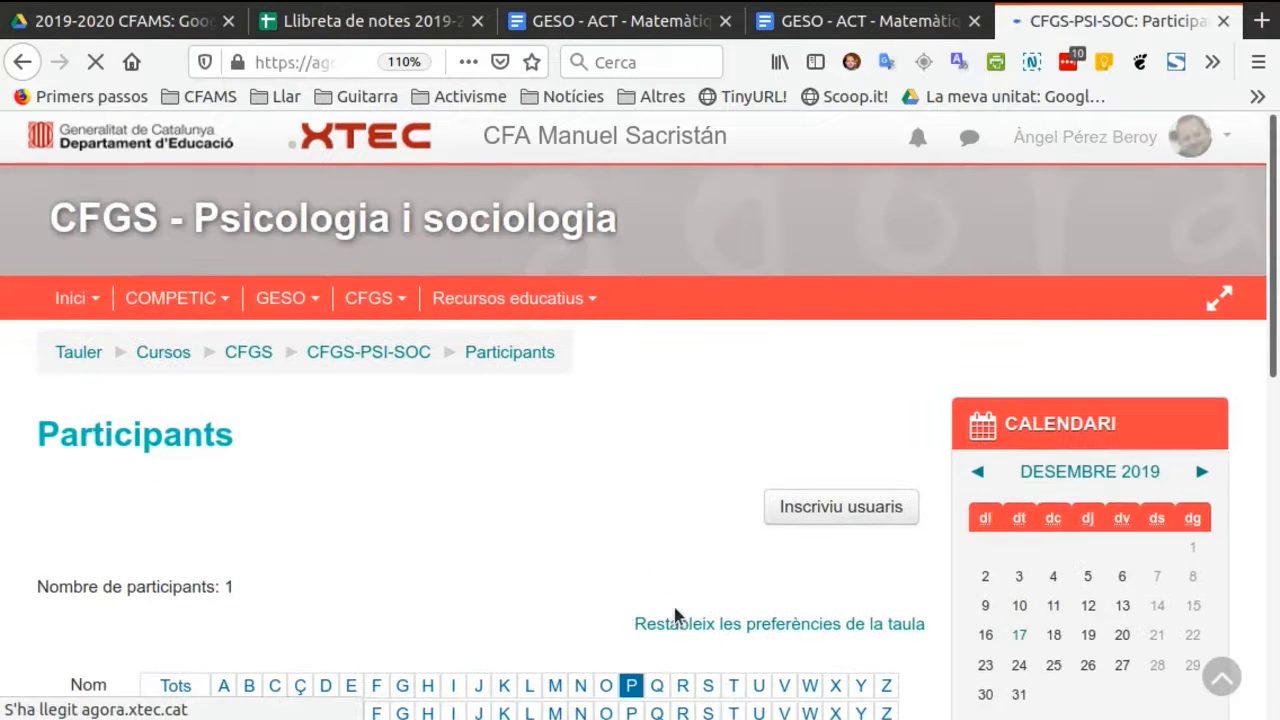
scroll(377, 534, "down", 3)
scroll(377, 534, "down", 1)
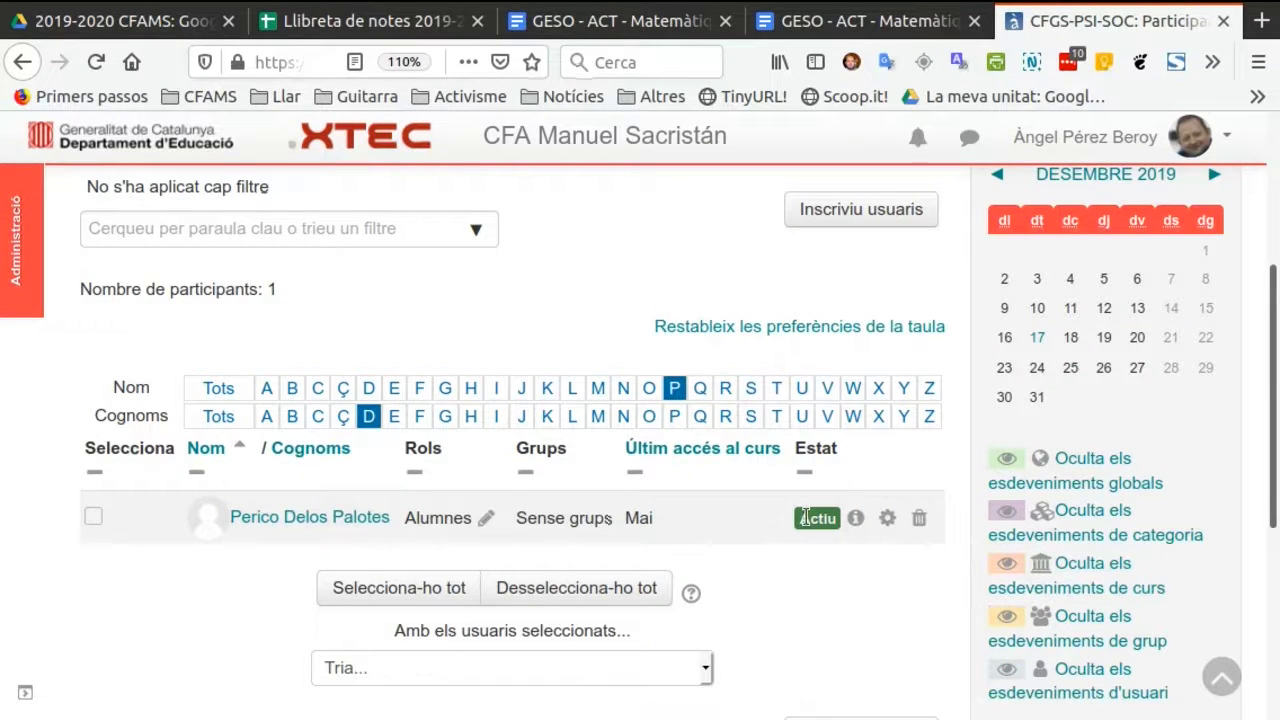
Set the new user's course enrolment status to Suspès and save the changes.
left_click(887, 520)
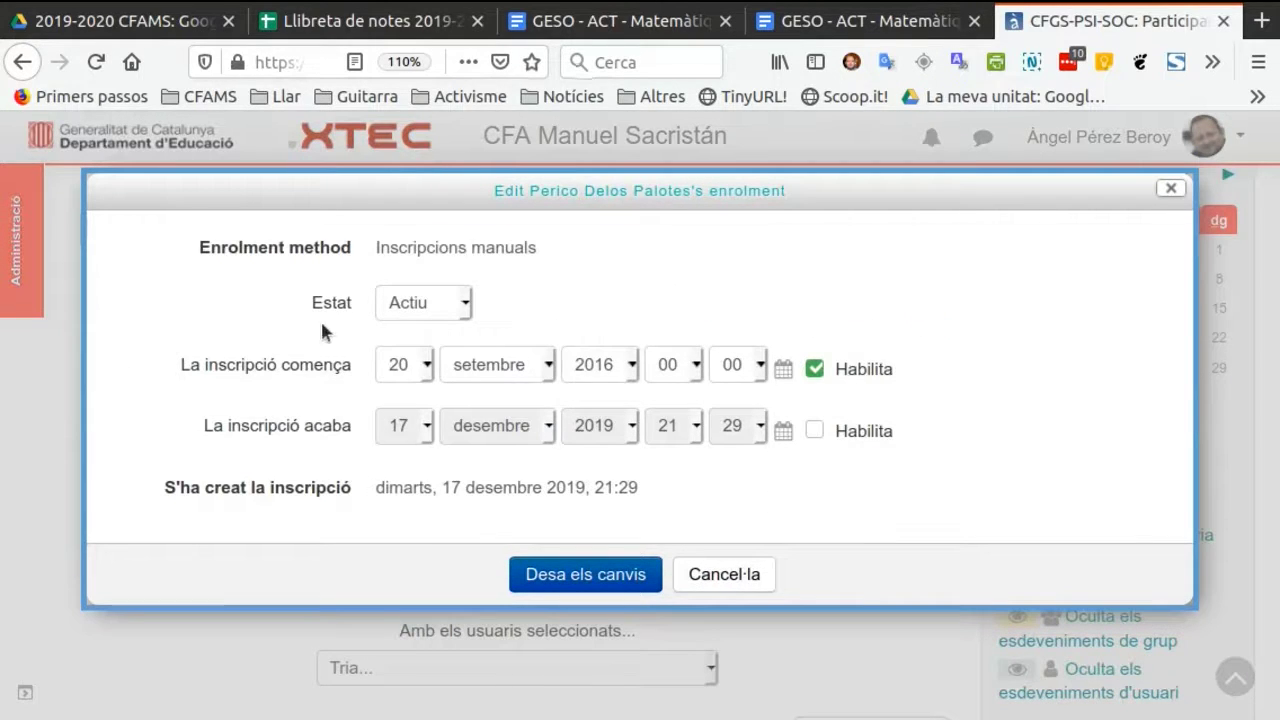
left_click(466, 312)
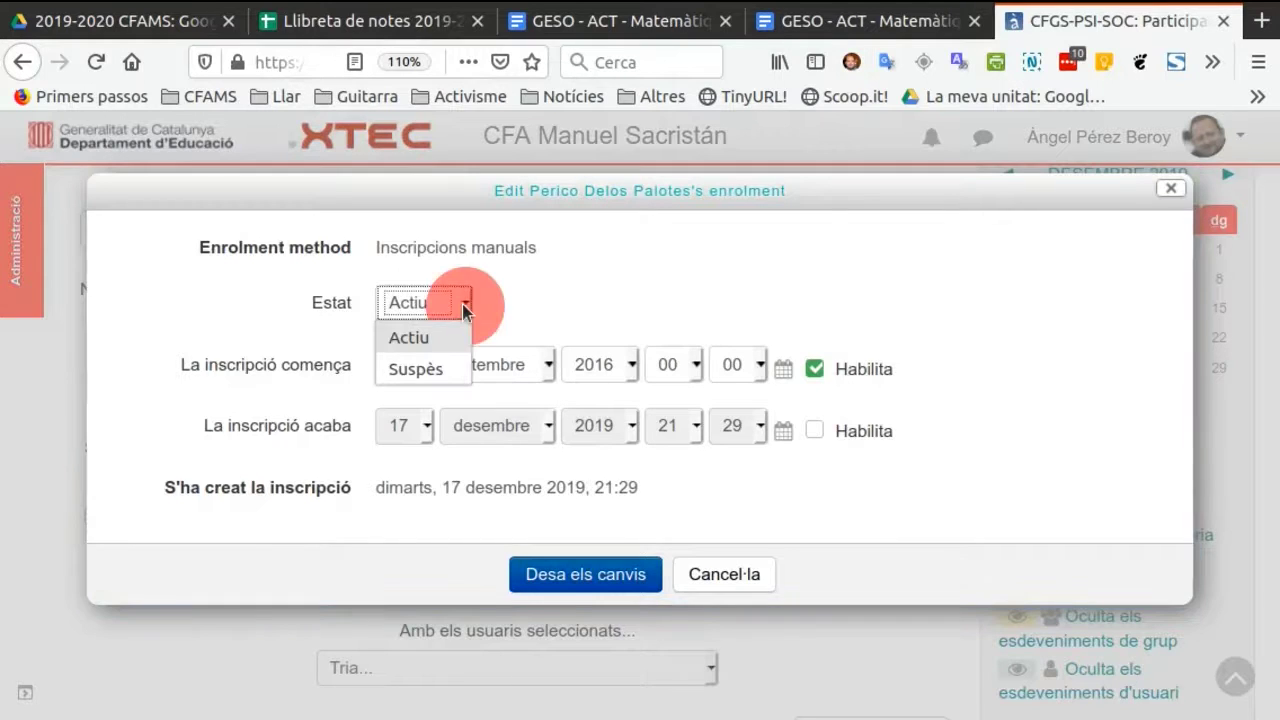
left_click(435, 369)
left_click(566, 576)
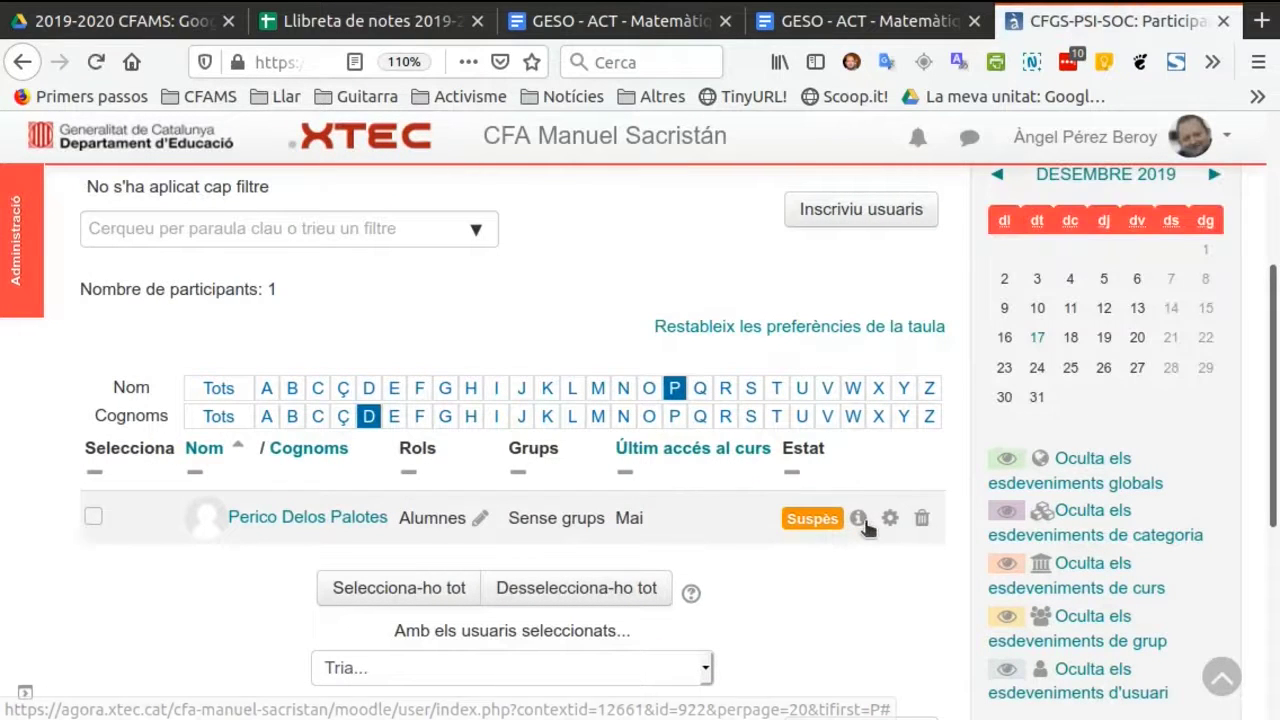
Check the suspended user's enrolment details and unenrol the user from the course.
left_click(857, 519)
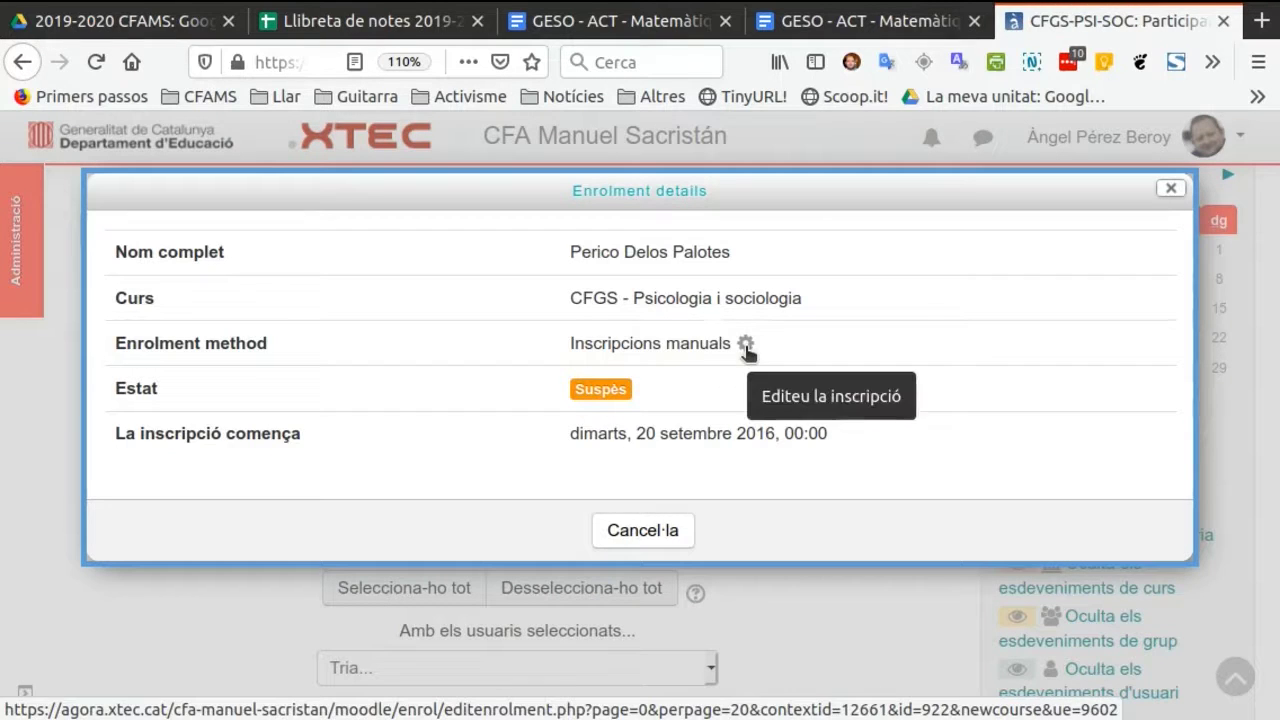
left_click(646, 533)
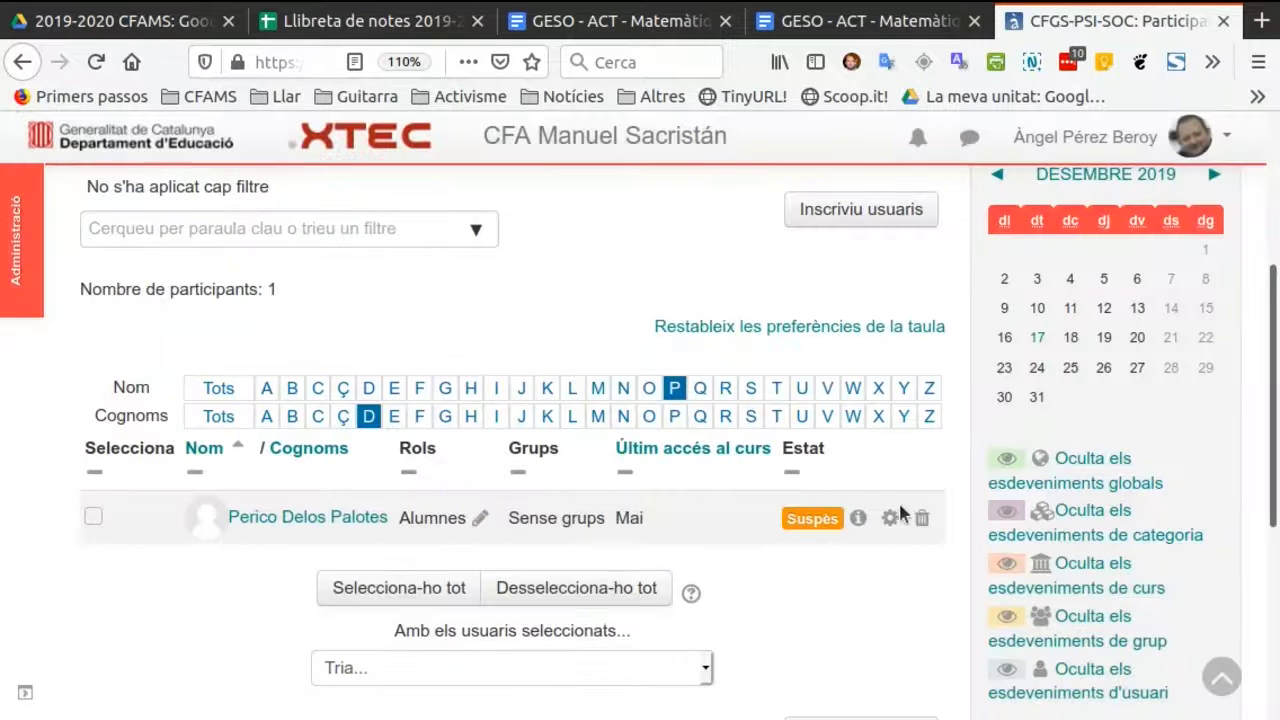
left_click(923, 520)
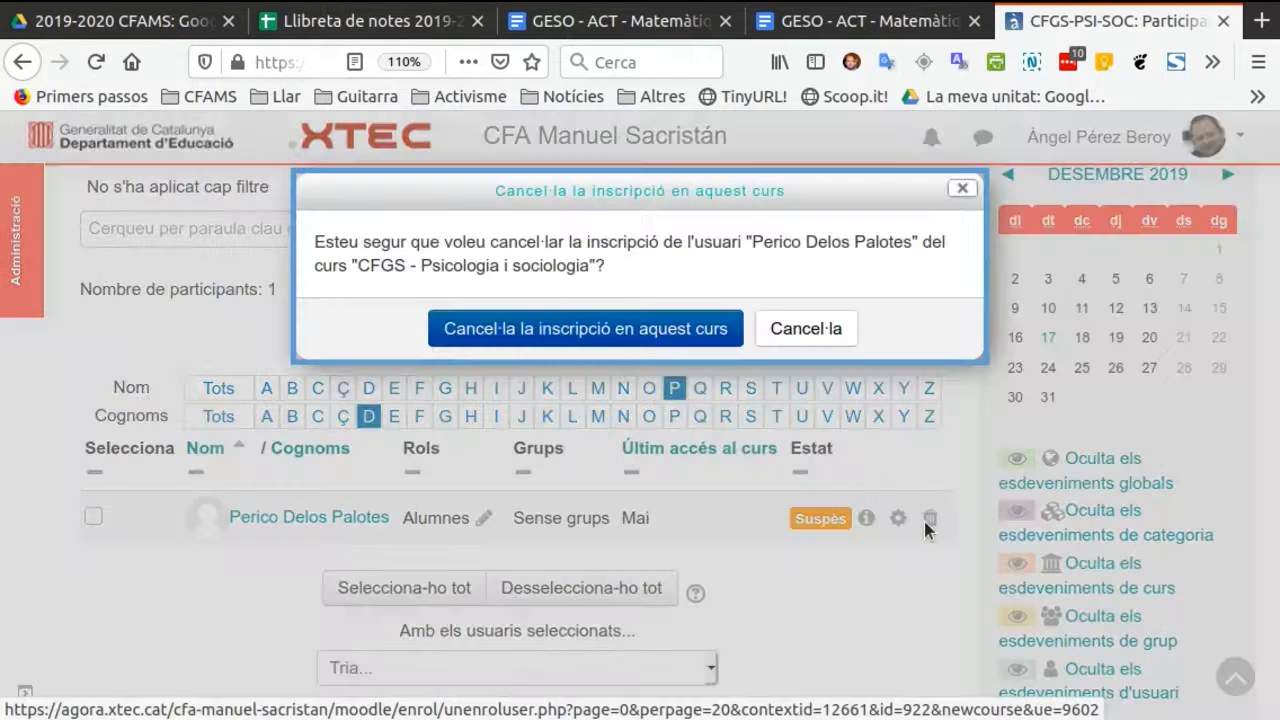
left_click(648, 326)
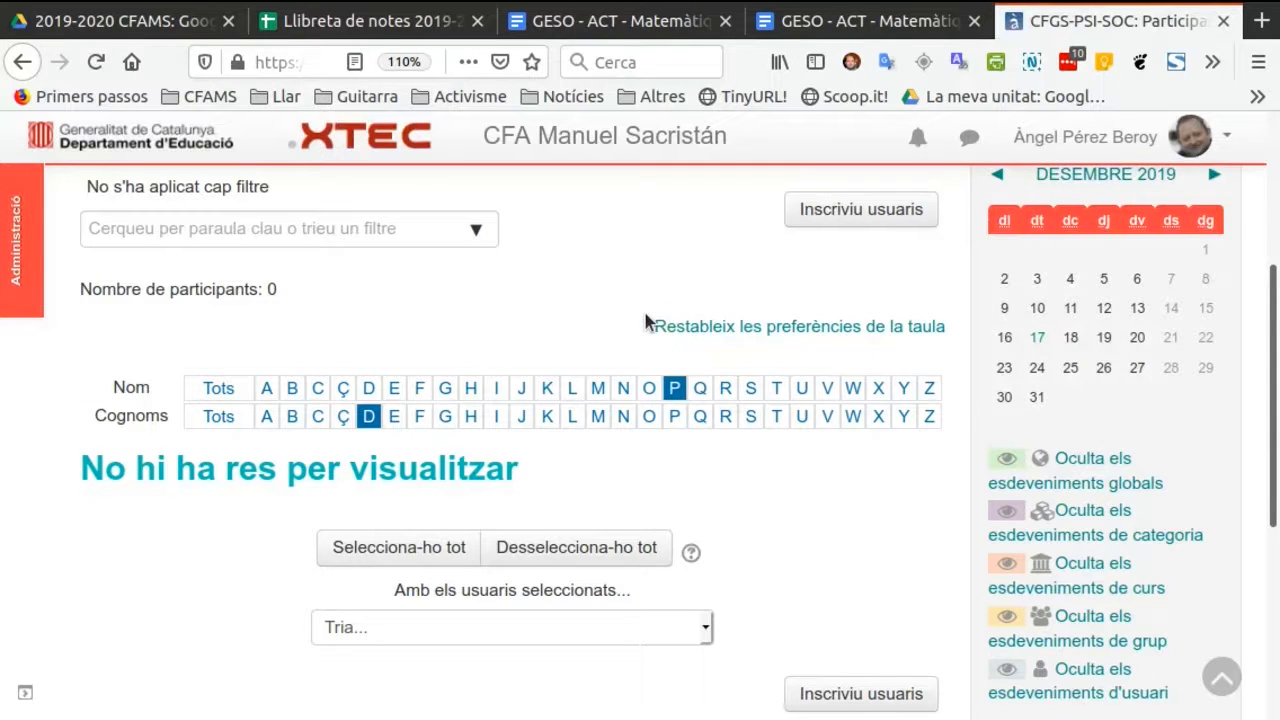
Reset the first-name and surname initial filters of the participants list to Tots.
left_click(224, 390)
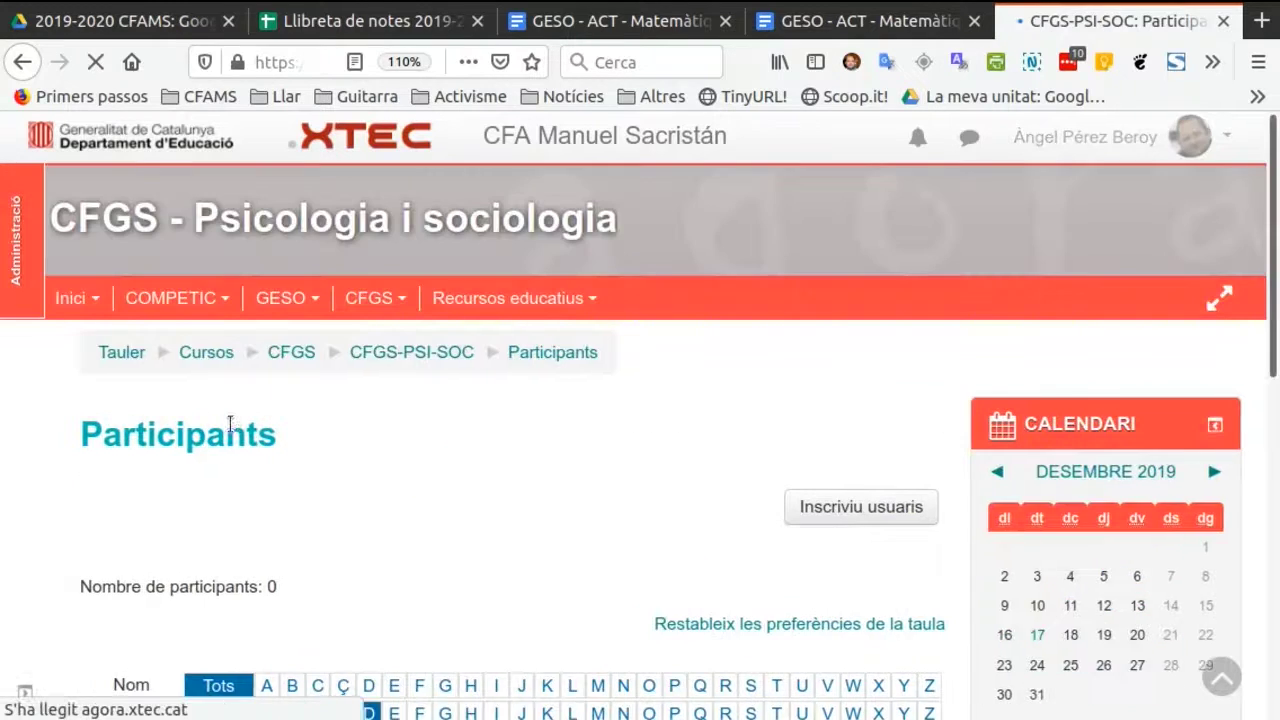
scroll(250, 558, "down", 3)
left_click(228, 566)
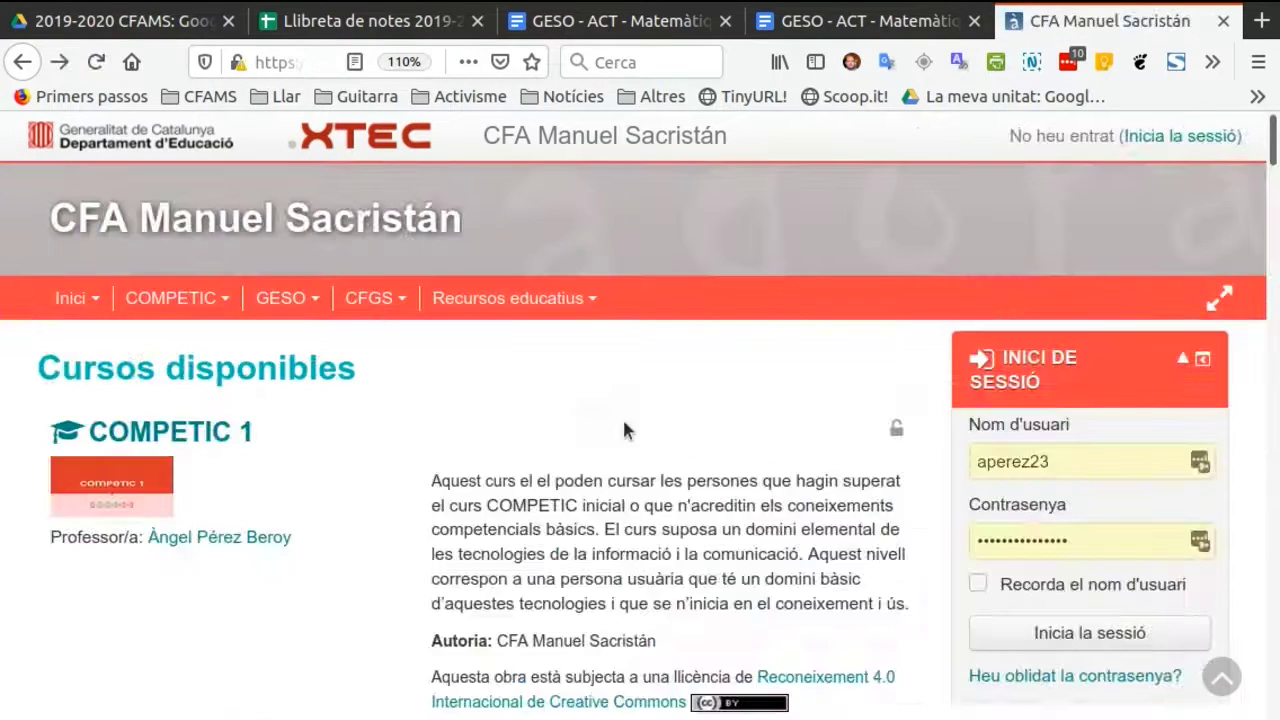
Log in to the school site with the administrator's username and password.
left_click(1092, 460)
left_click(1117, 540)
left_click(1116, 636)
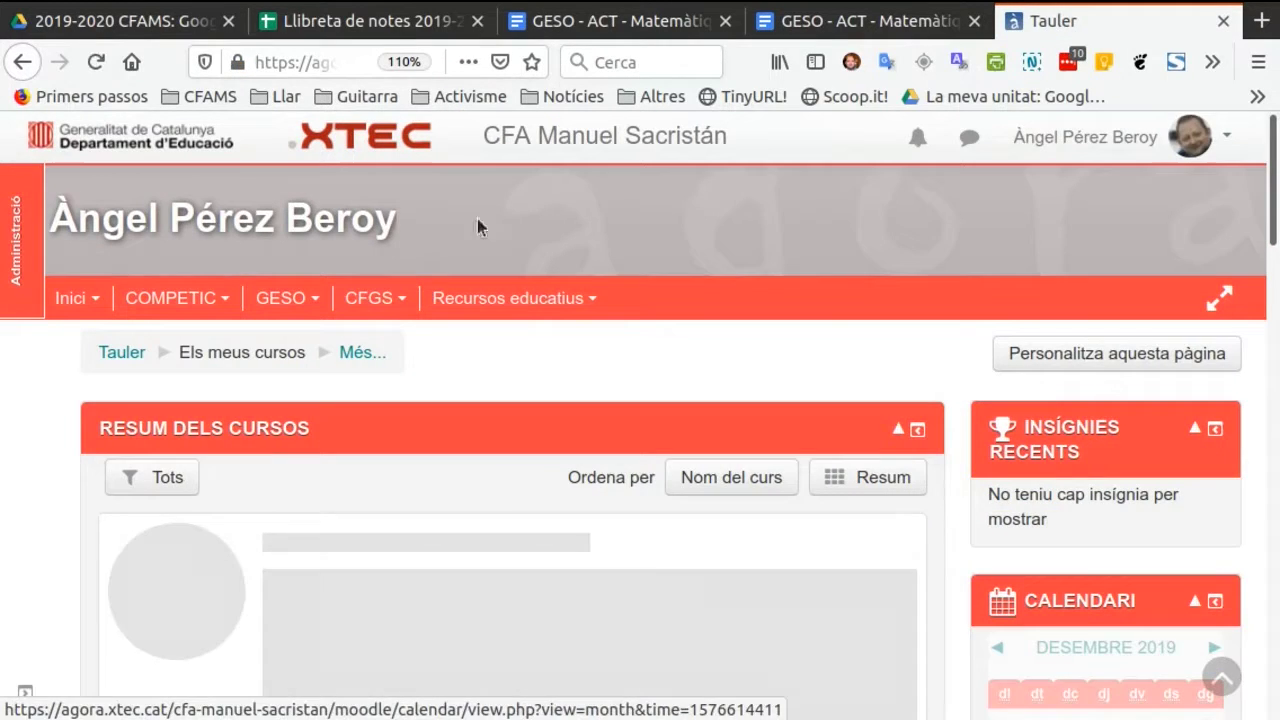
Open the site administration form for adding a new user account.
left_click(22, 250)
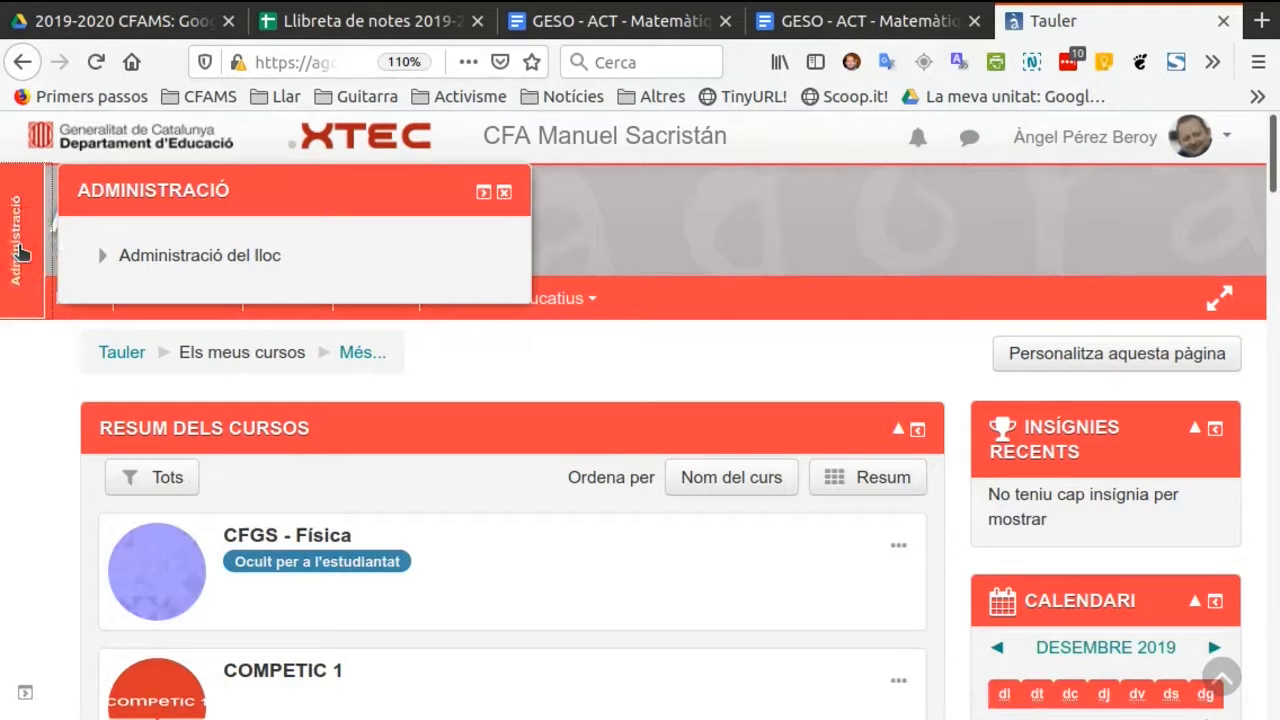
left_click(211, 262)
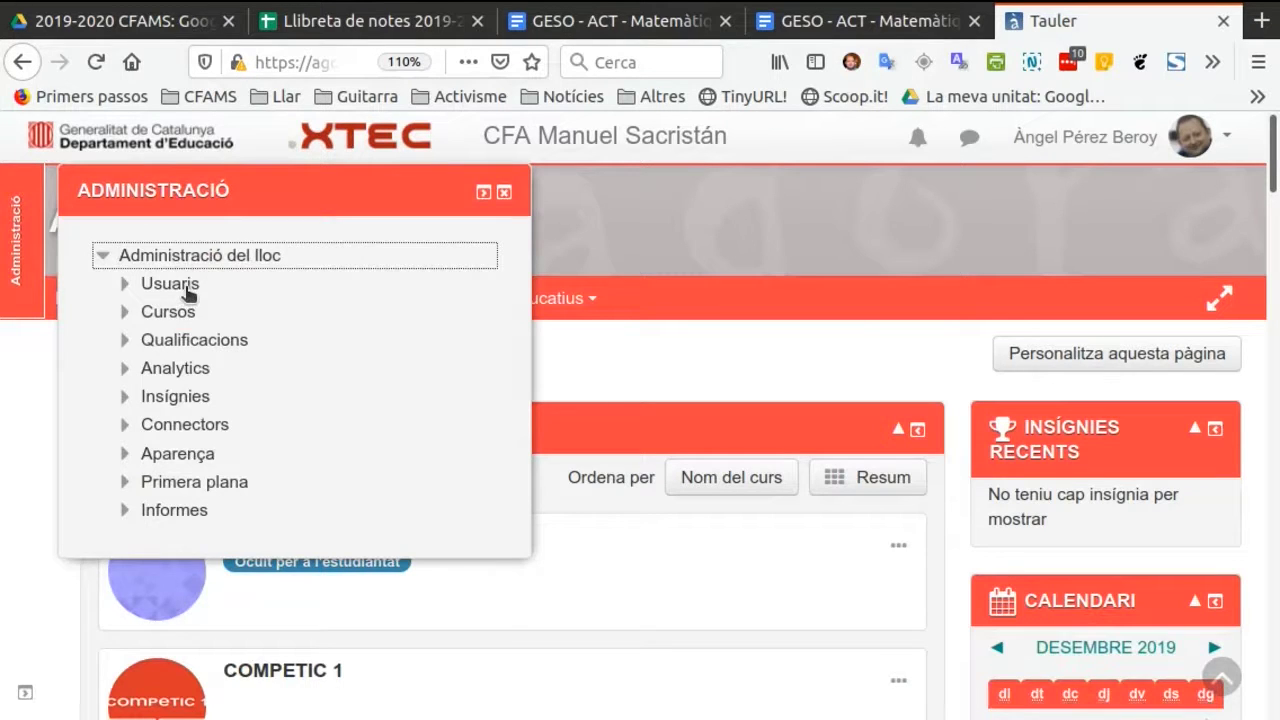
left_click(170, 284)
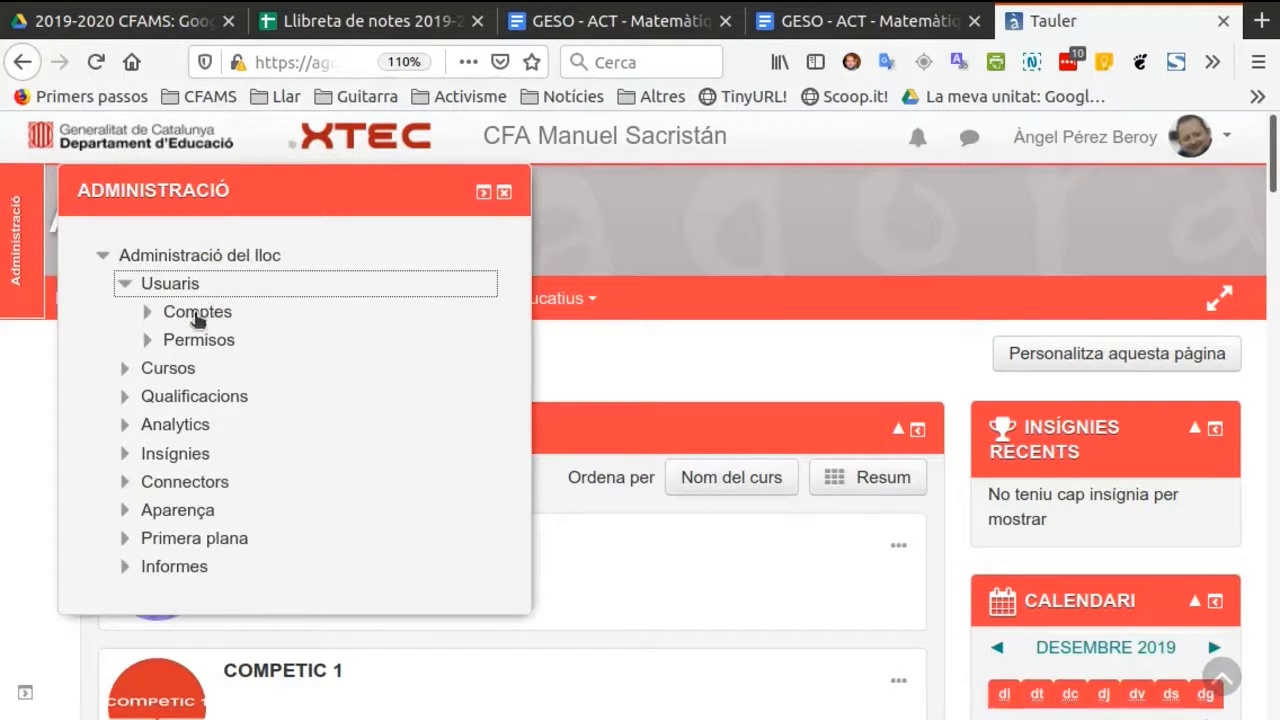
left_click(197, 316)
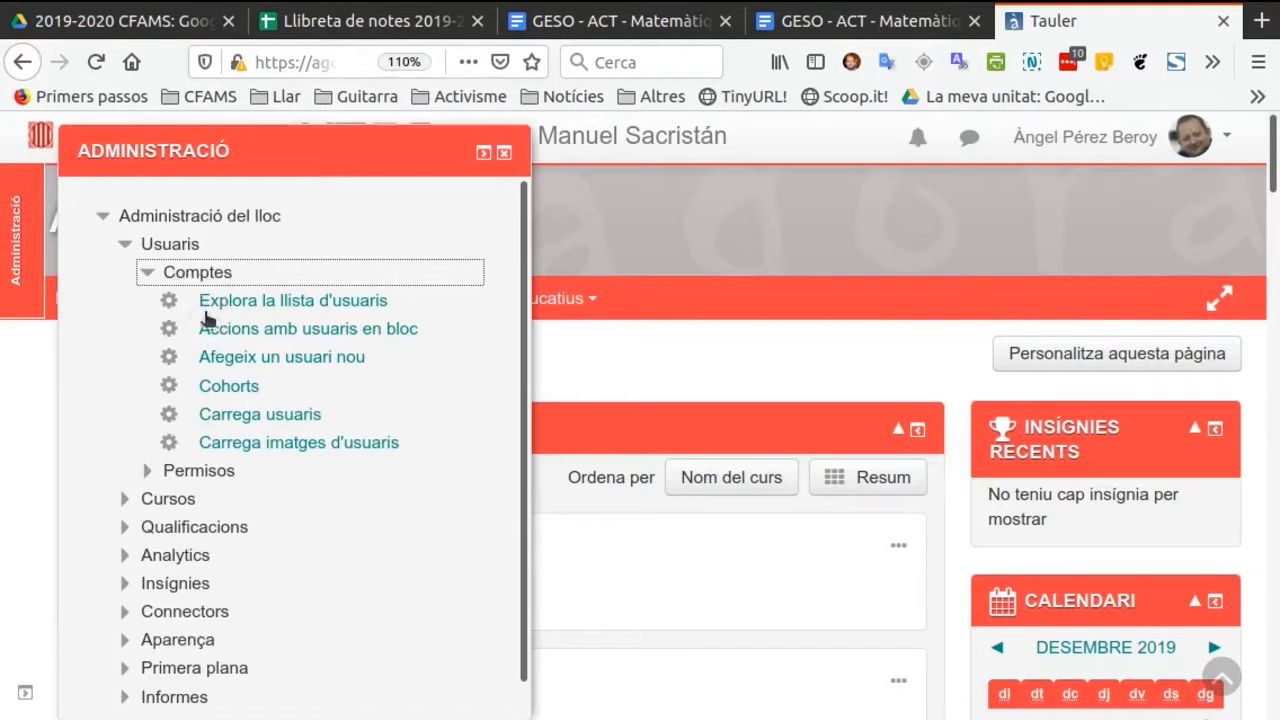
left_click(287, 360)
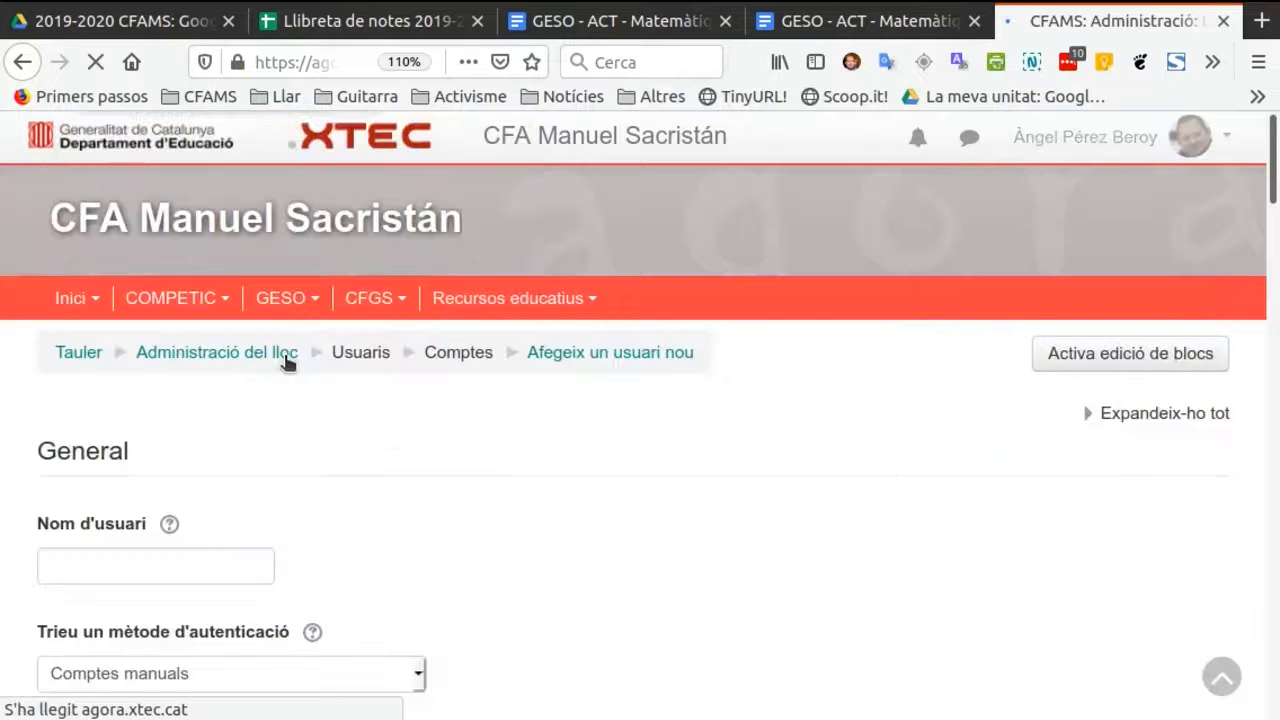
Enter the new account's username and new password, and reveal the password to check it.
left_click(164, 568)
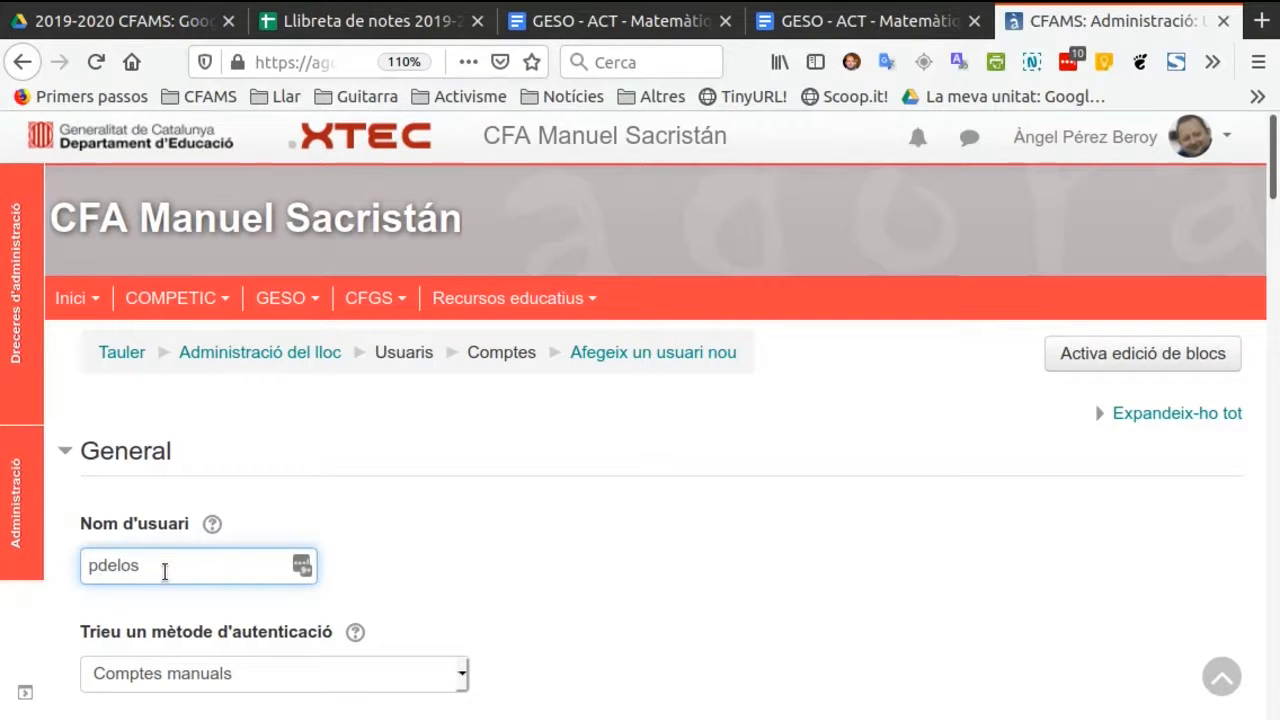
scroll(185, 562, "down", 3)
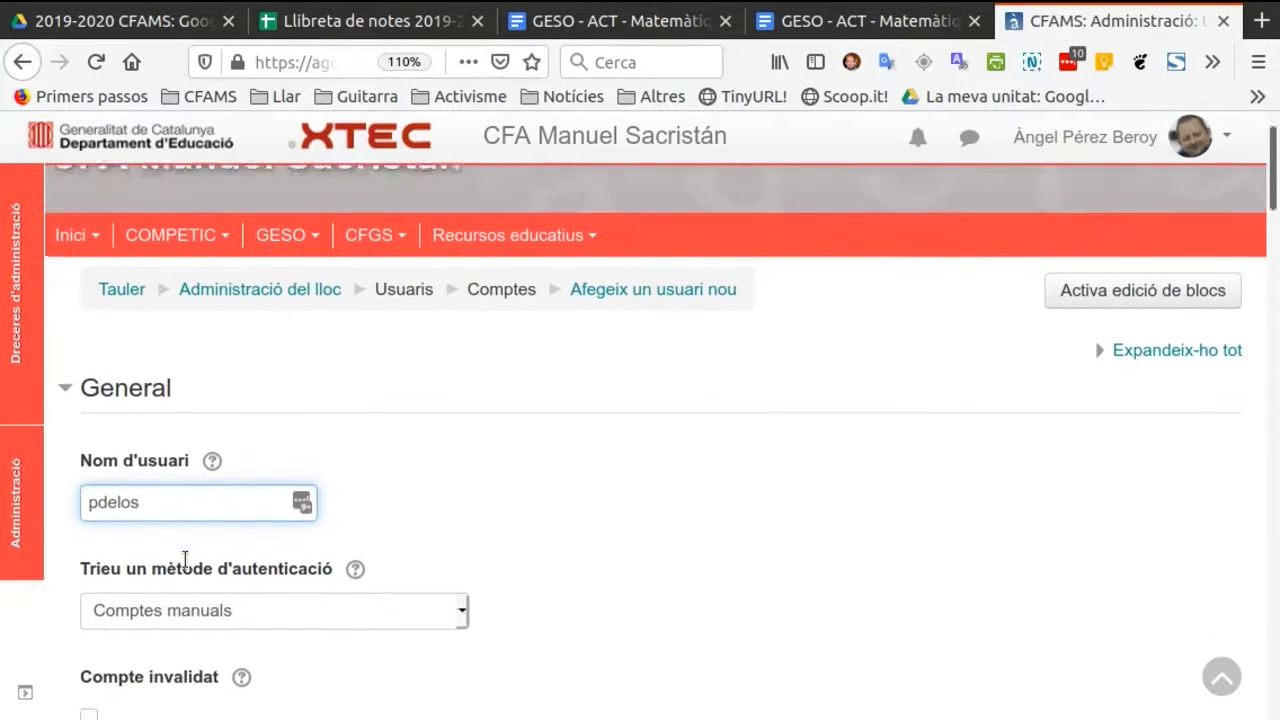
scroll(185, 563, "down", 2)
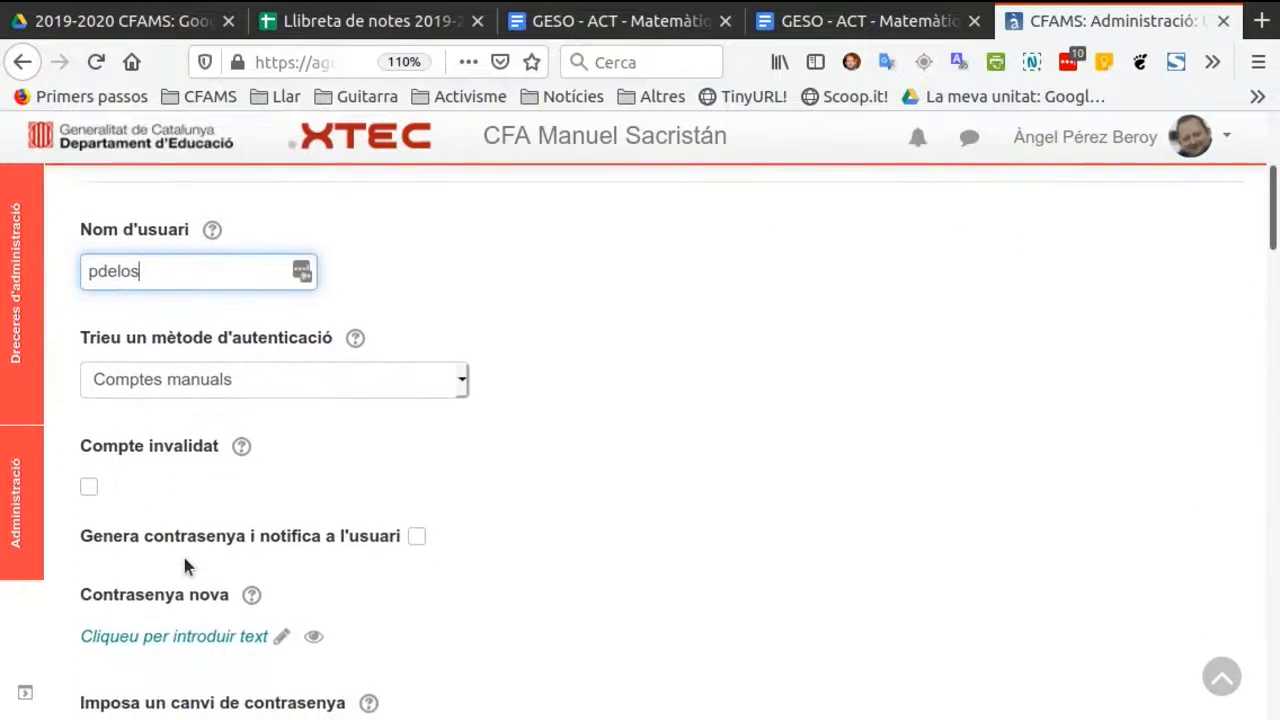
left_click(284, 560)
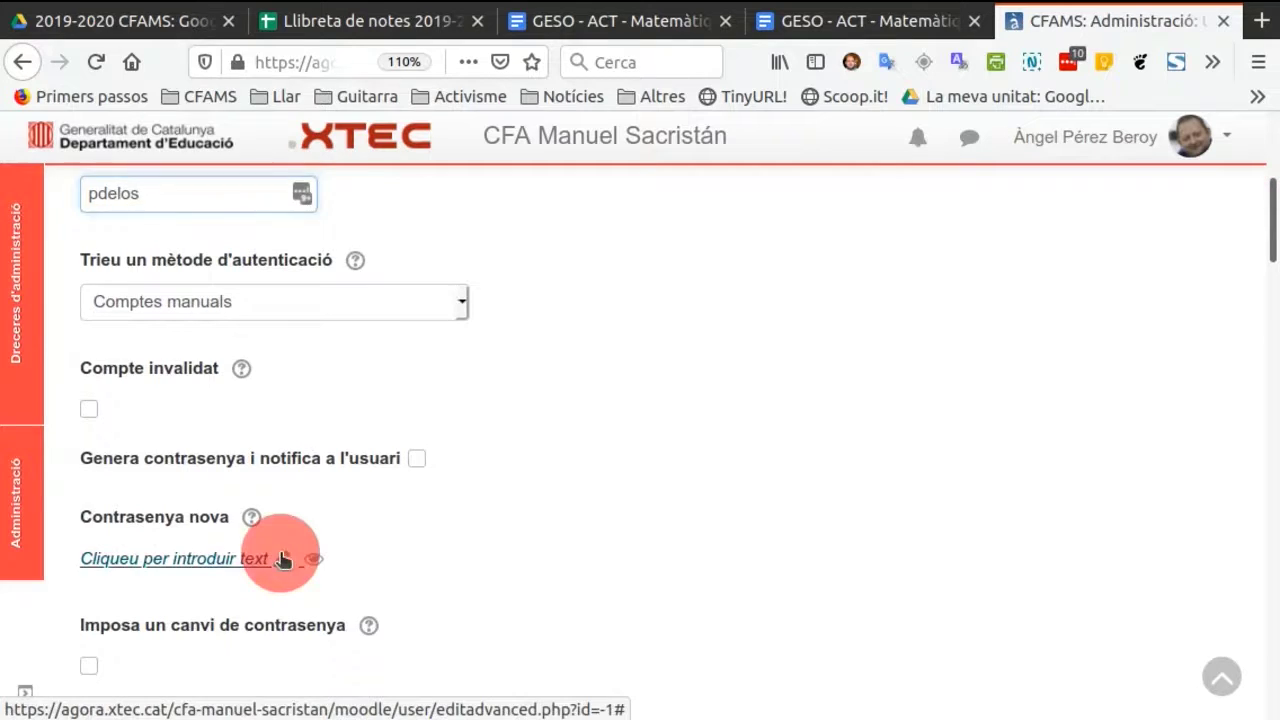
left_click(266, 556)
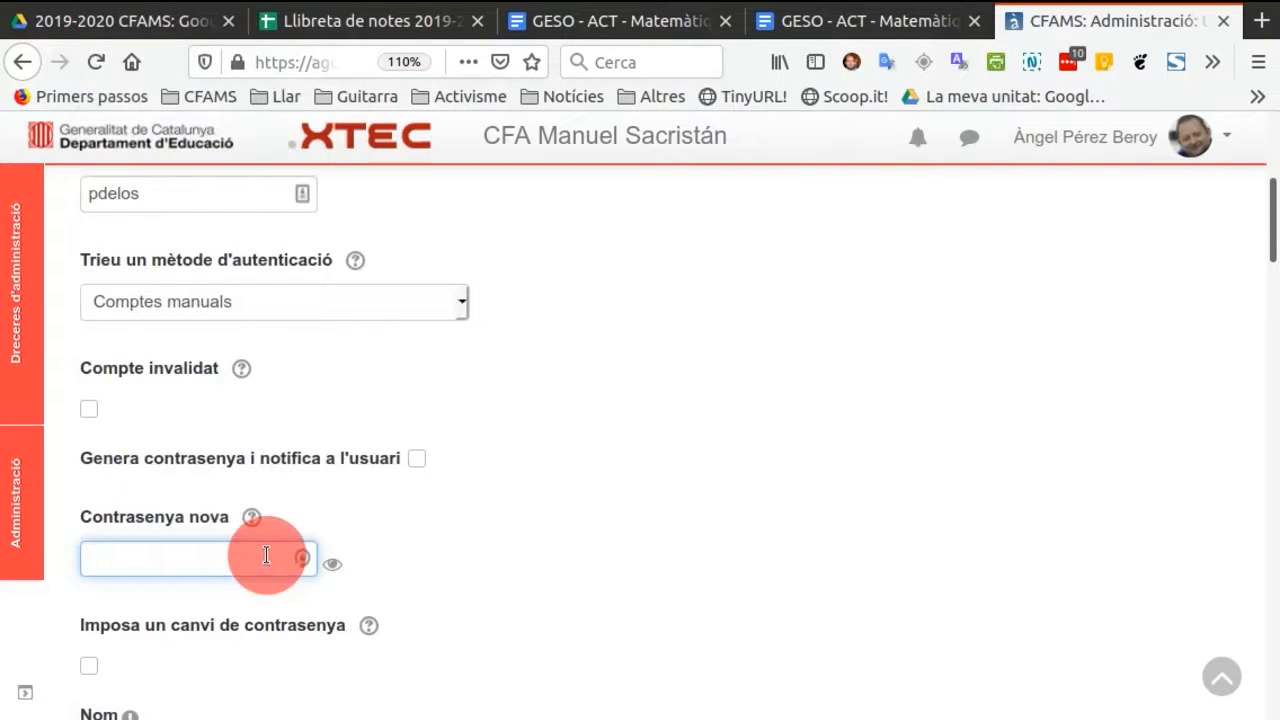
left_click(211, 559)
left_click(211, 559)
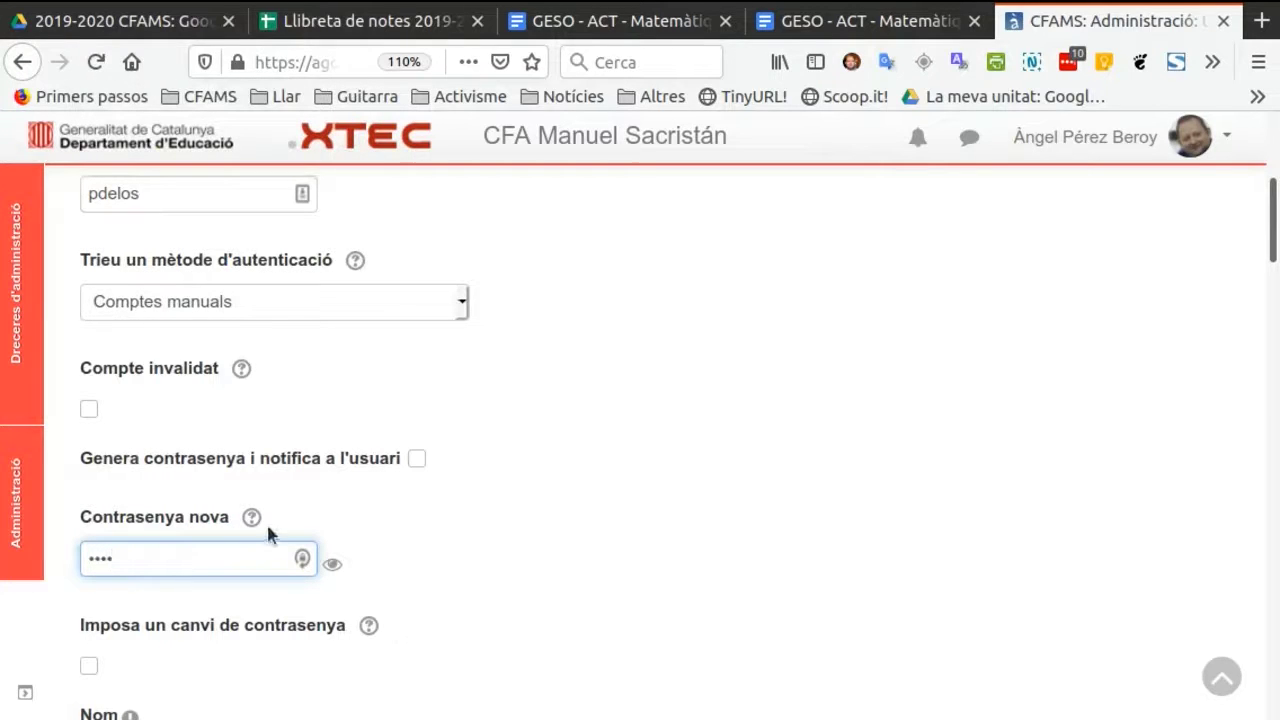
left_click(333, 566)
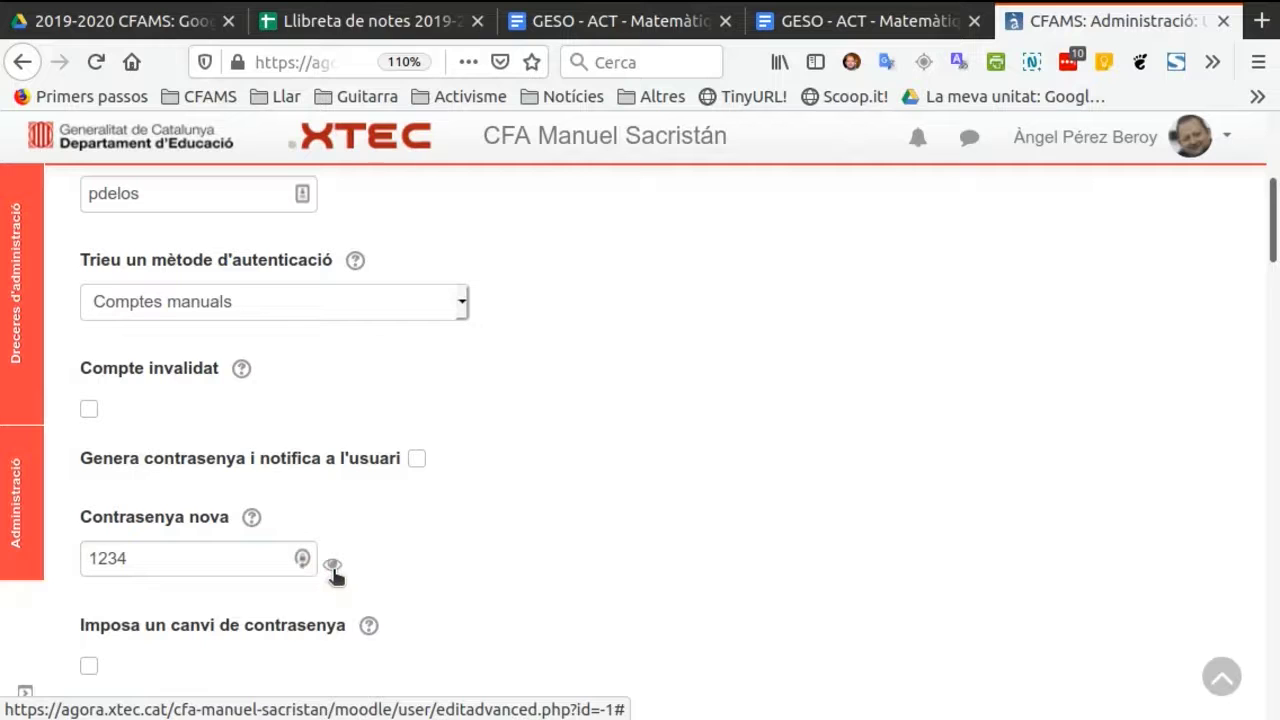
left_click(503, 594)
Enter the new account holder's first name, surname and e-mail address.
scroll(503, 594, "down", 4)
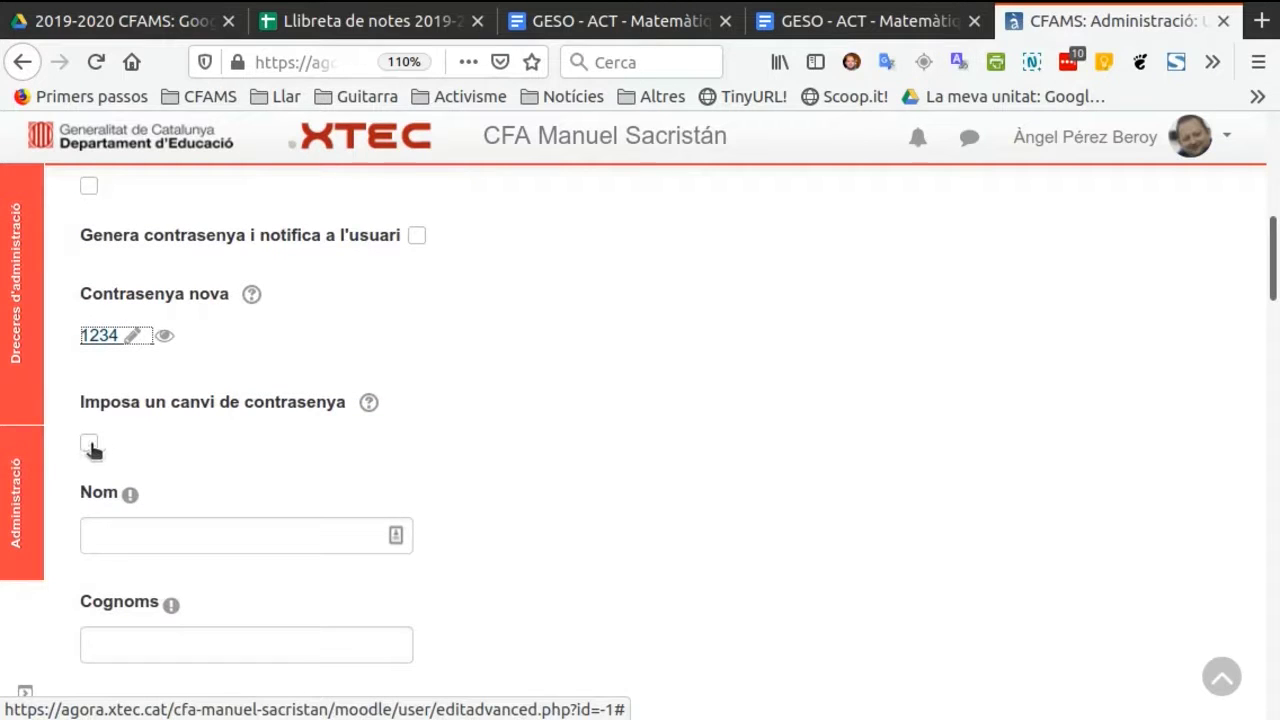
scroll(263, 517, "down", 1)
left_click(177, 465)
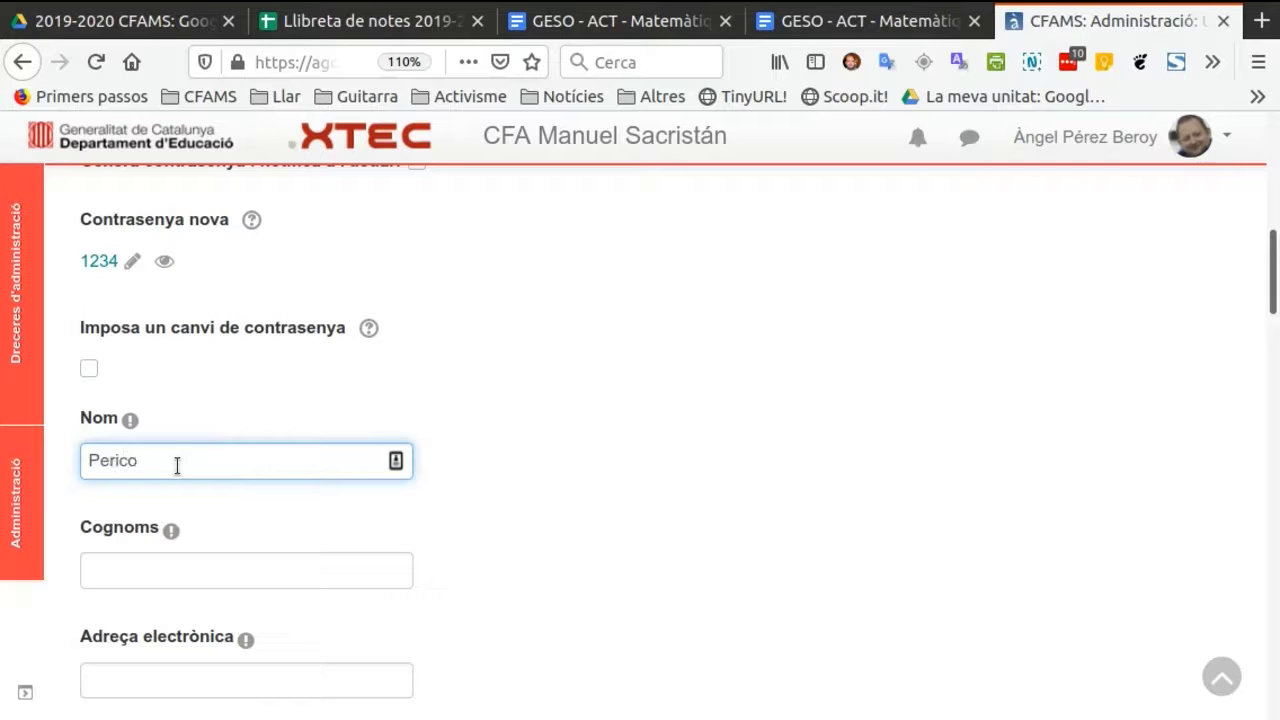
left_click(148, 569)
type("Delos")
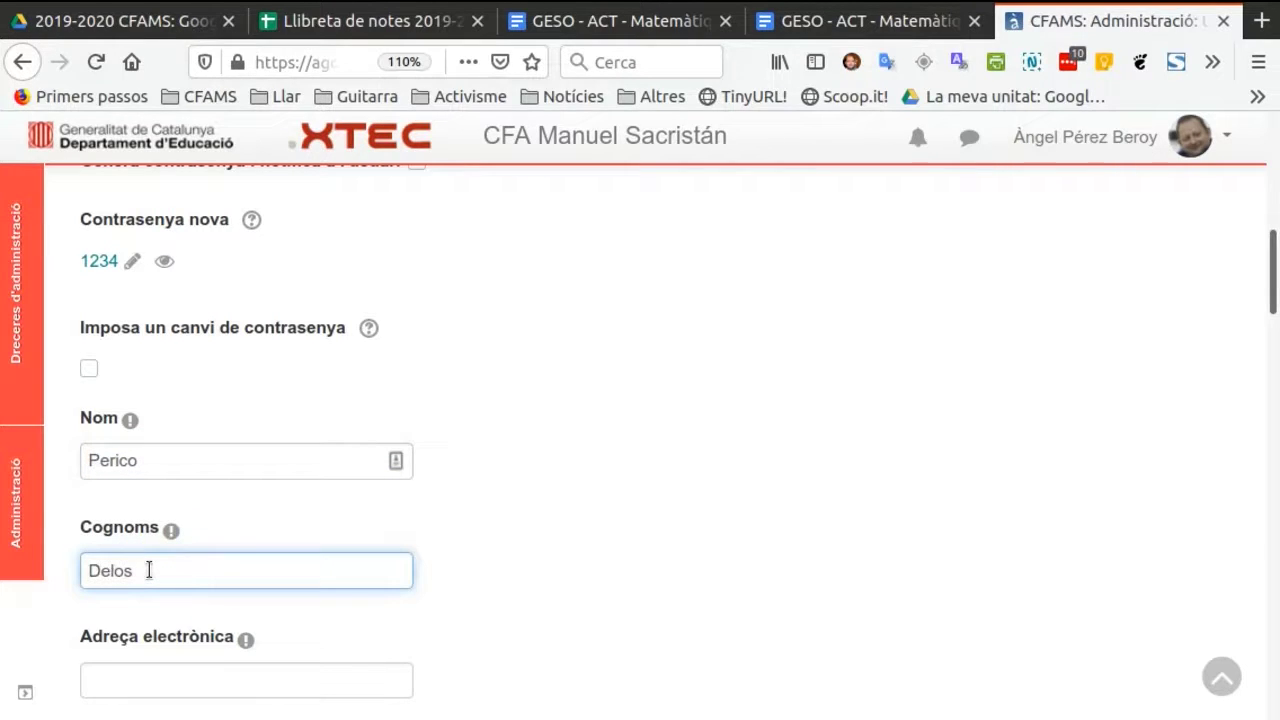
type(" Palotes")
scroll(380, 470, "down", 4)
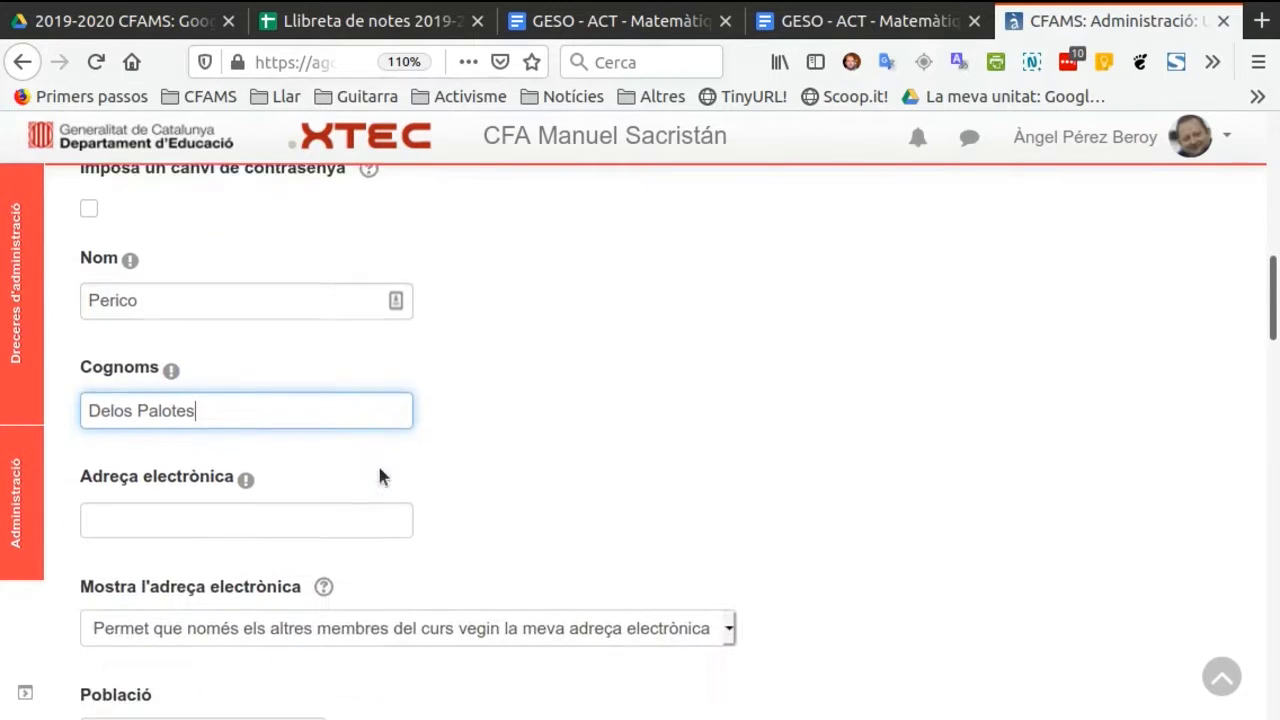
left_click(157, 458)
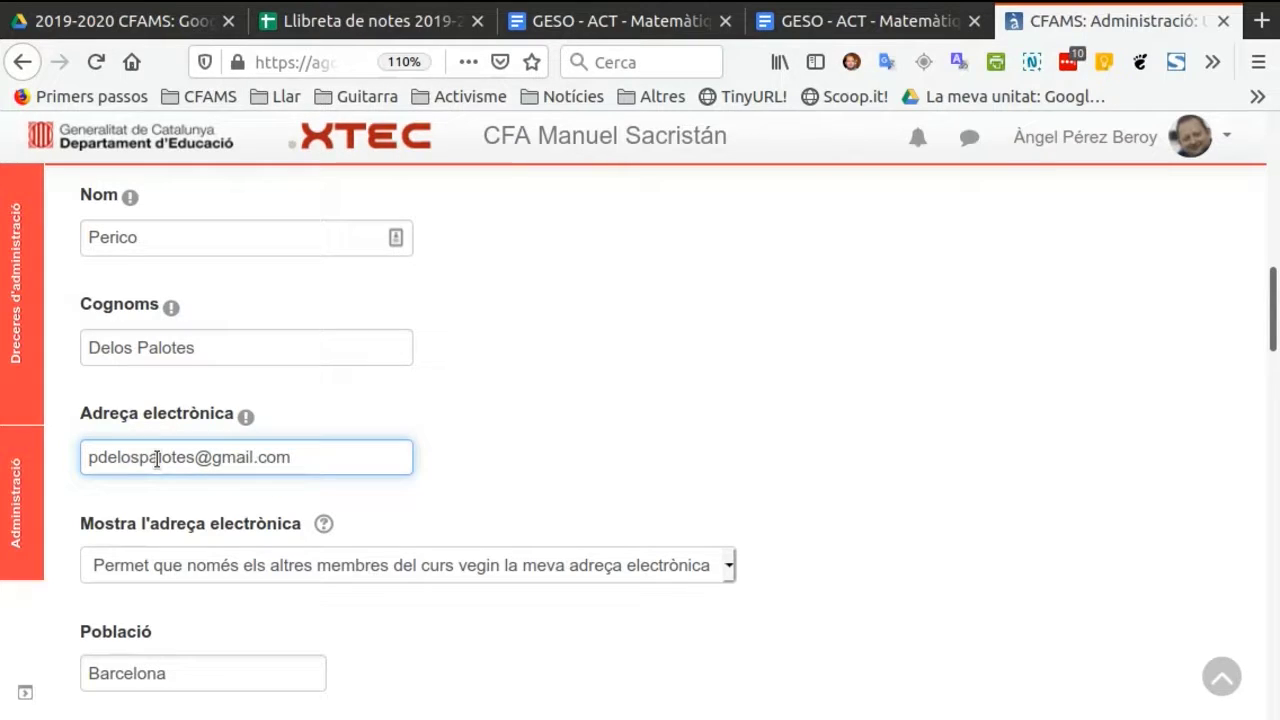
Keep the remaining profile settings at their defaults and create the user.
scroll(387, 399, "down", 8)
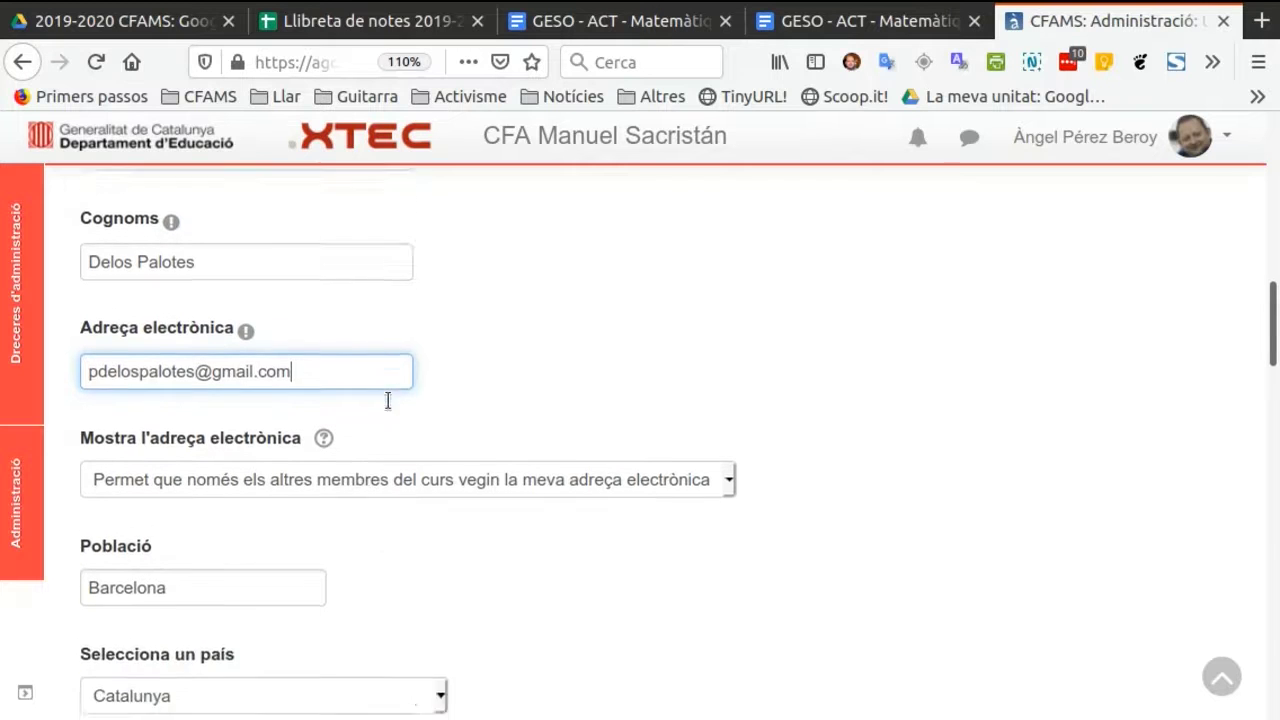
scroll(387, 399, "down", 10)
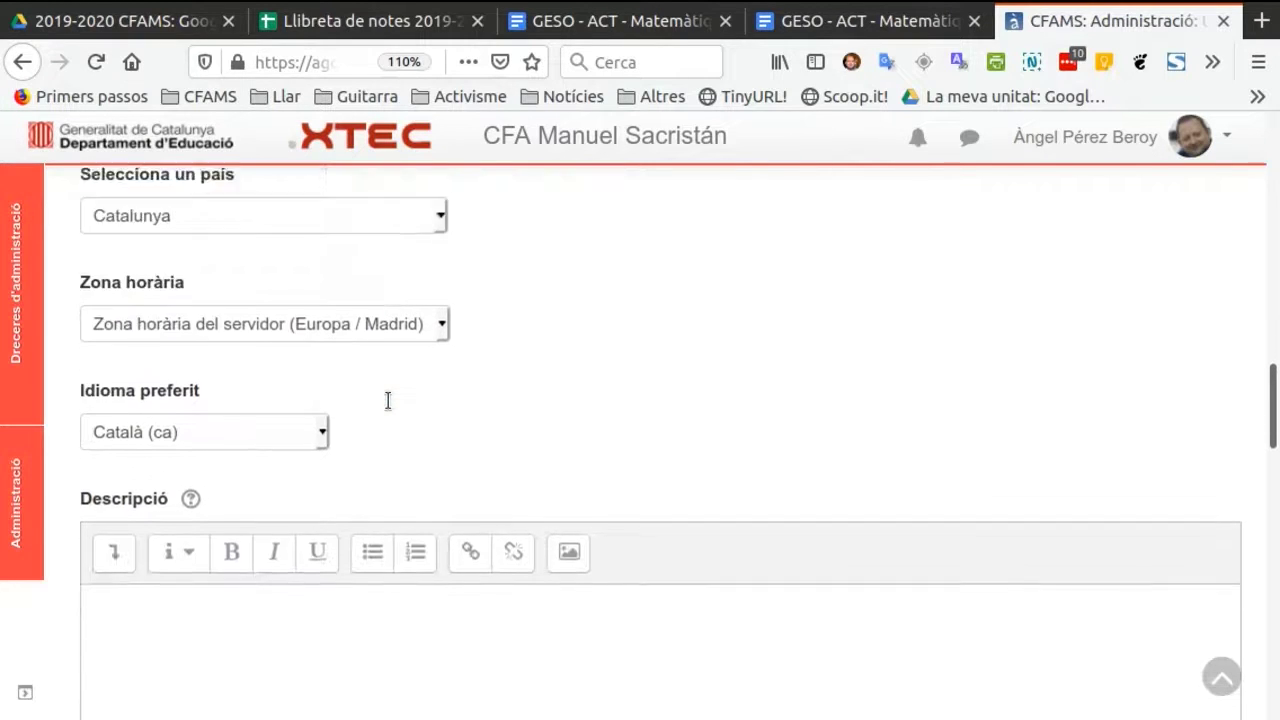
scroll(388, 400, "down", 8)
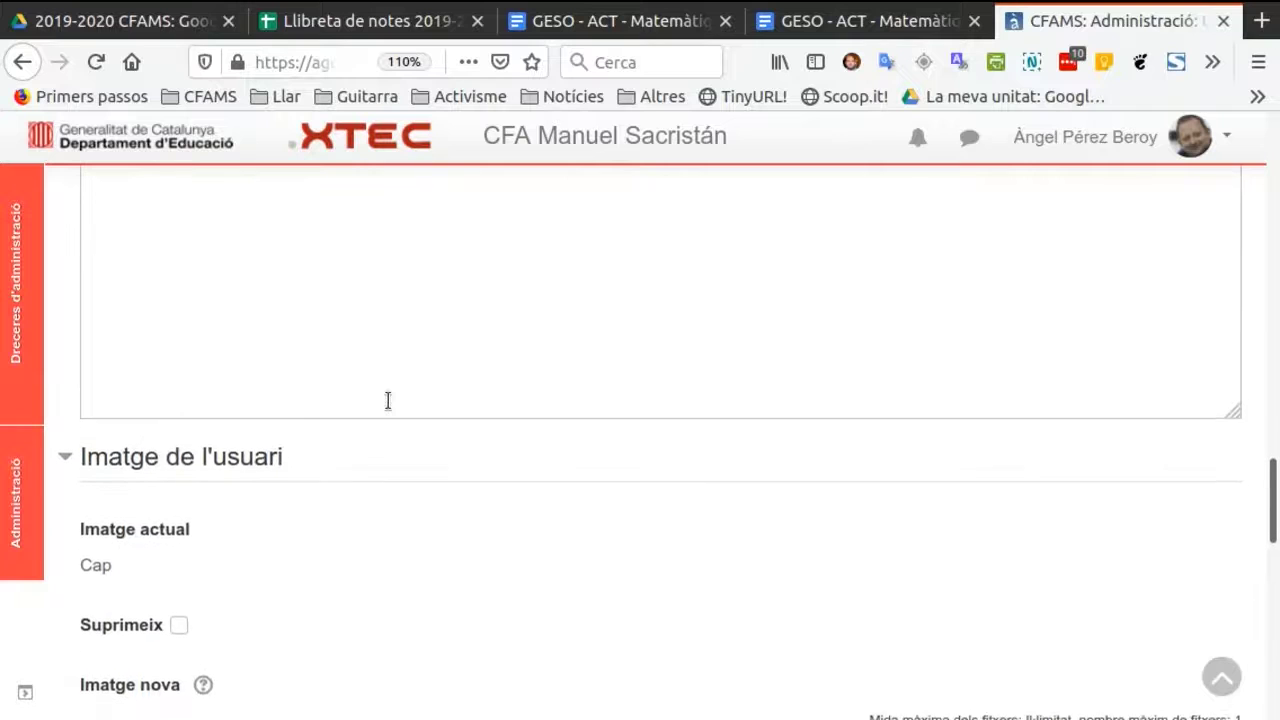
scroll(387, 405, "down", 10)
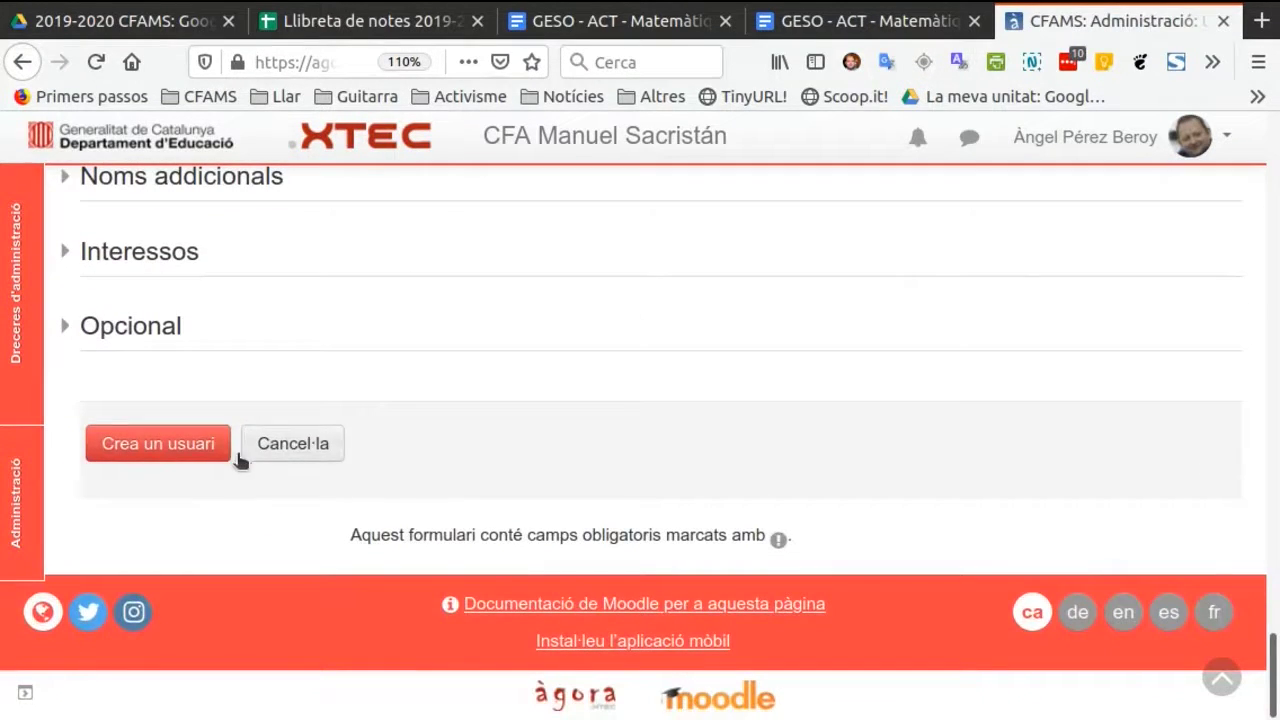
left_click(201, 450)
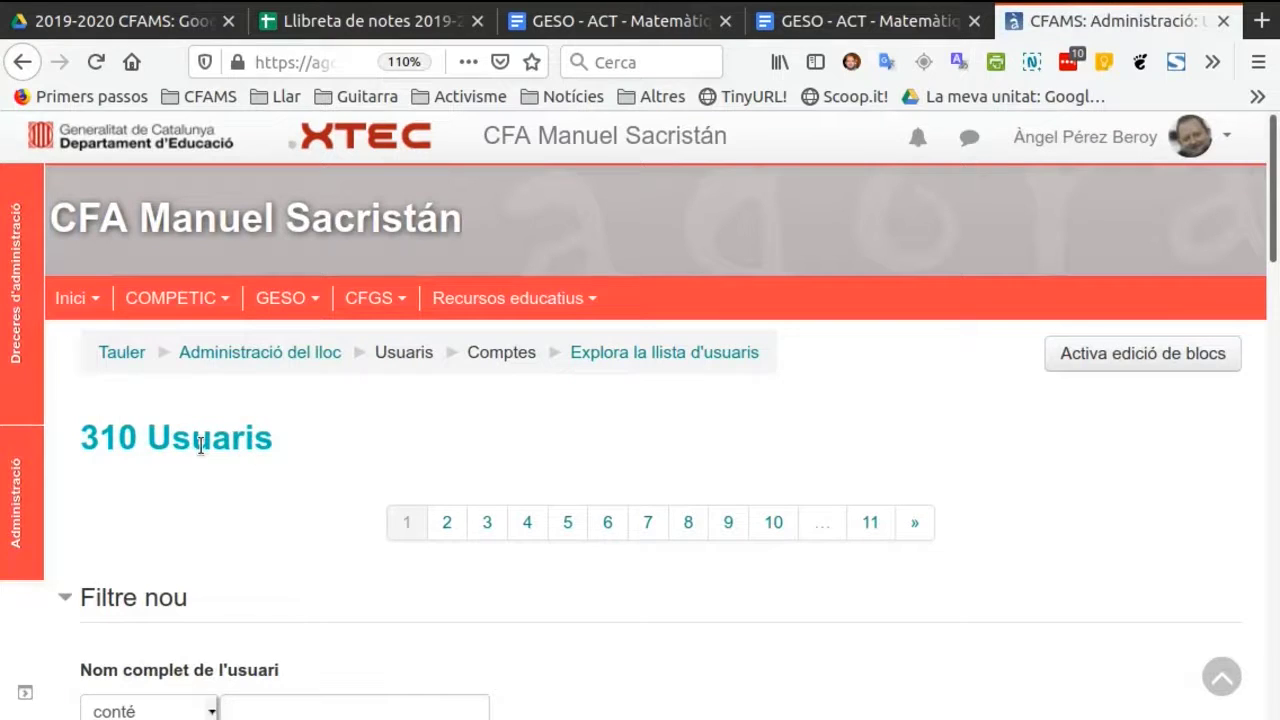
Open the enrolled users list of the CFGS course Psicologia i sociologia.
left_click(377, 303)
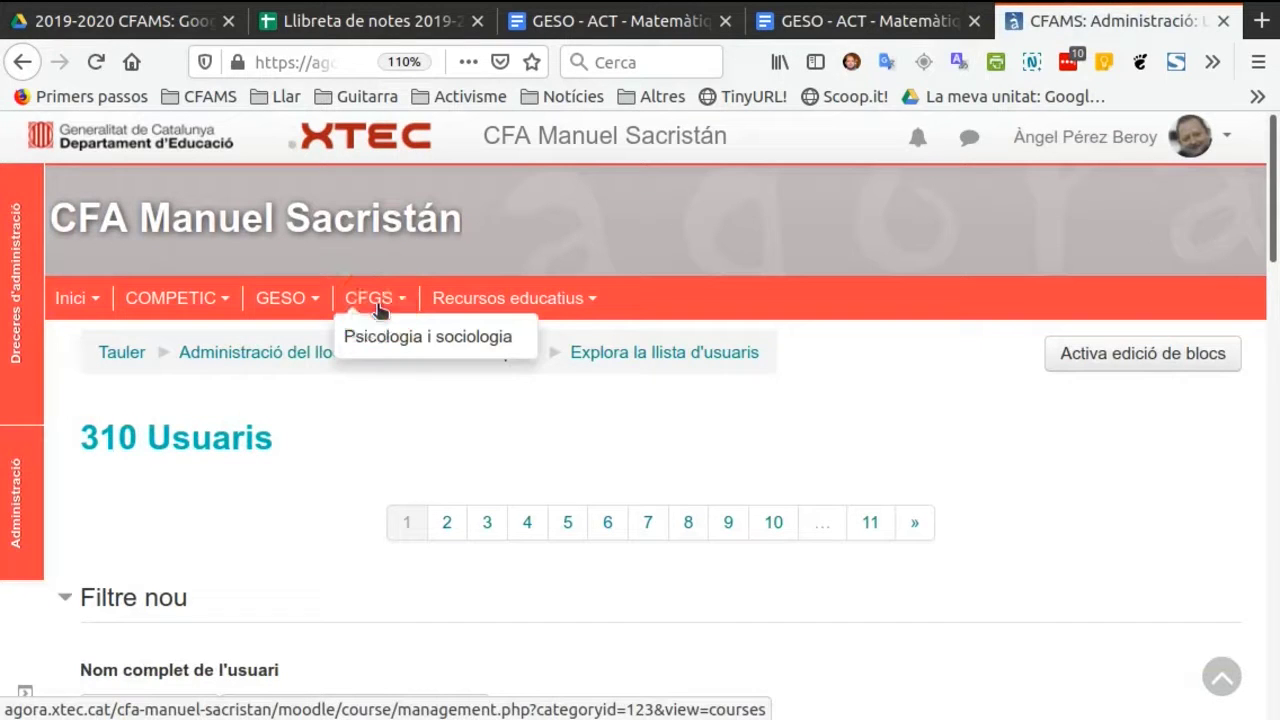
left_click(390, 335)
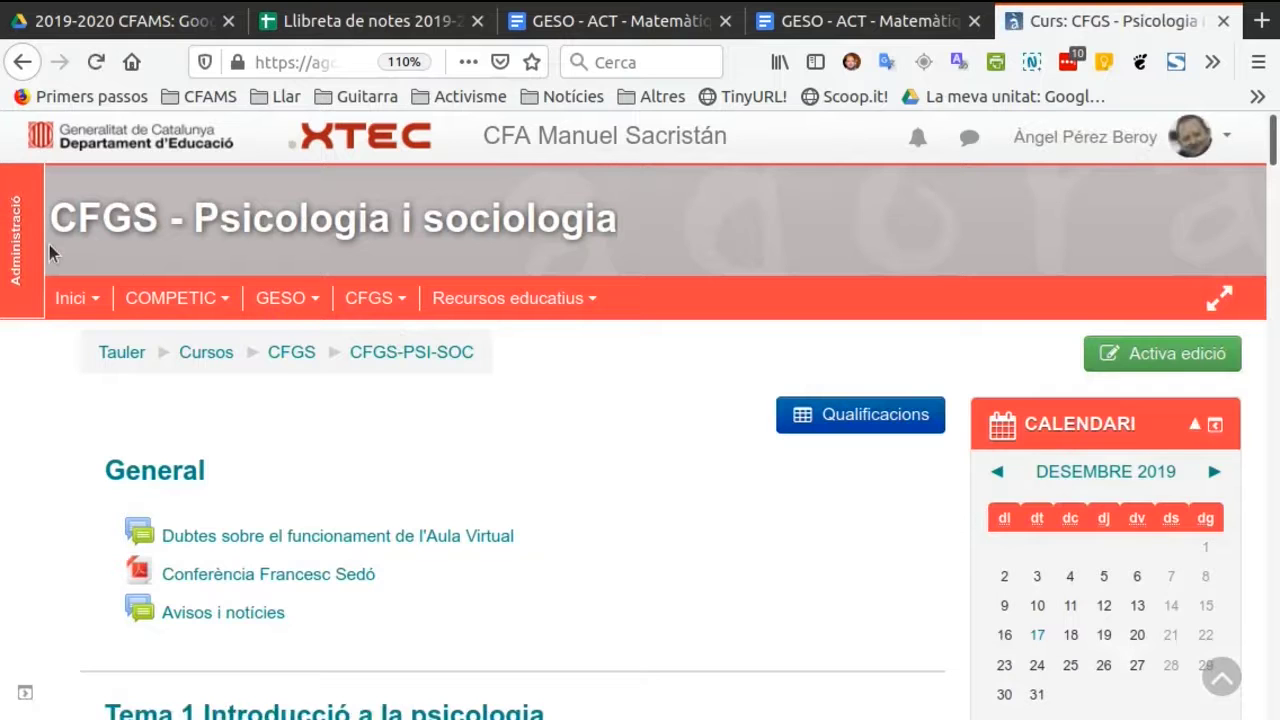
left_click(16, 245)
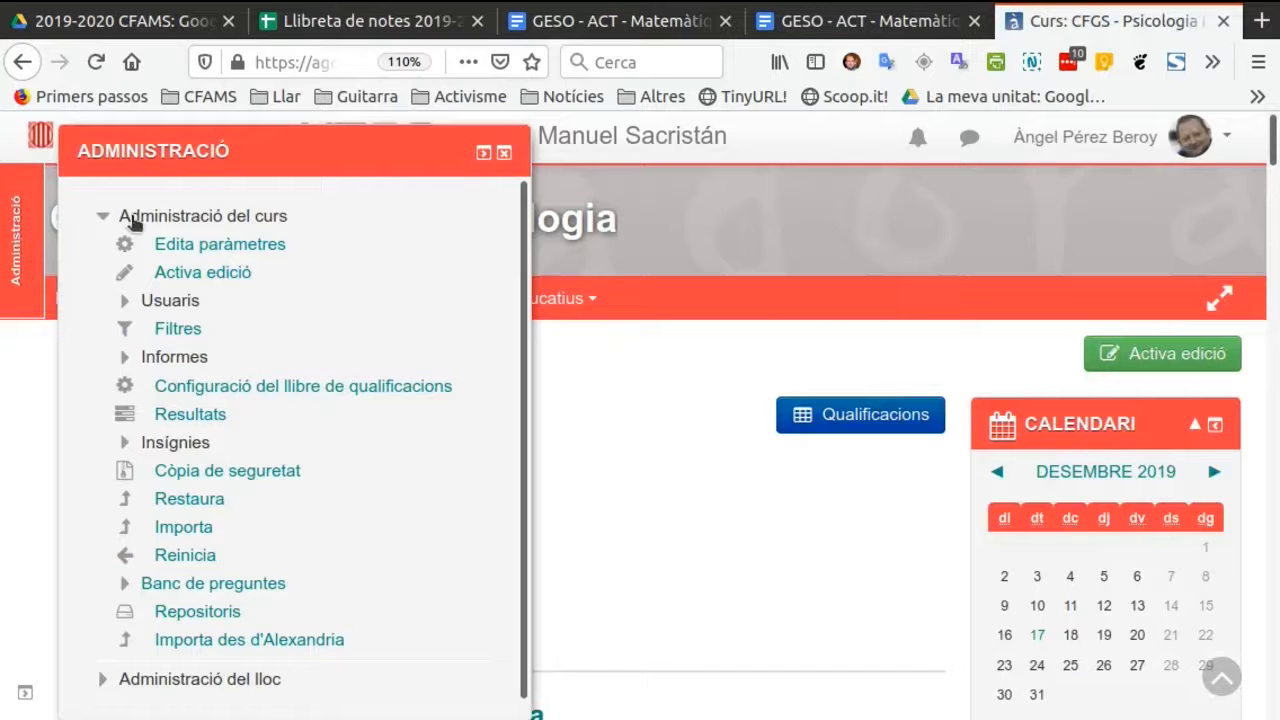
left_click(180, 216)
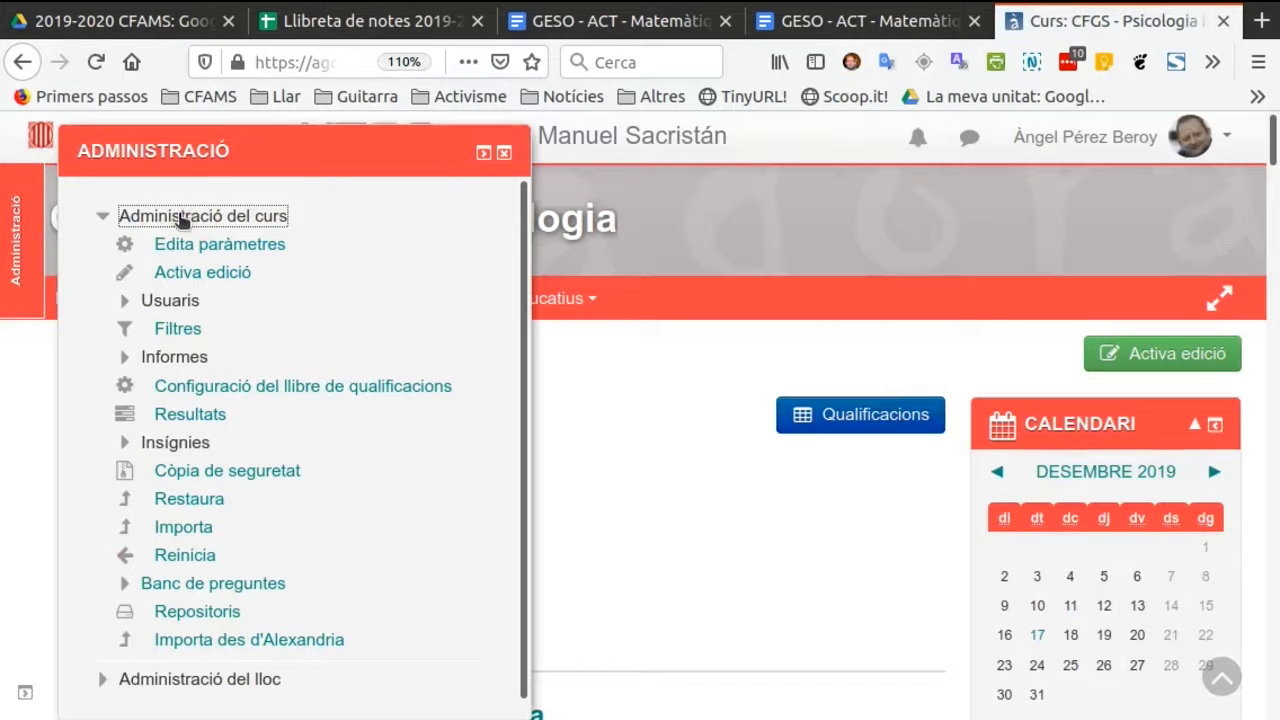
left_click(181, 218)
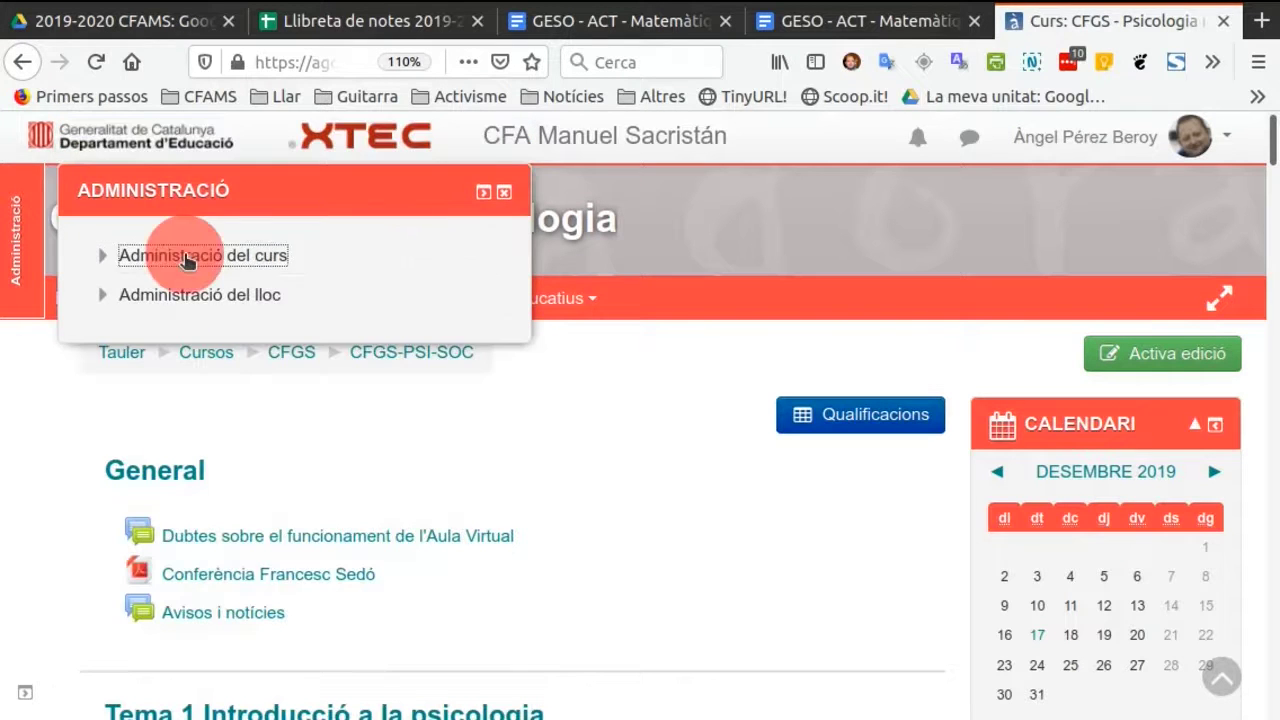
left_click(185, 258)
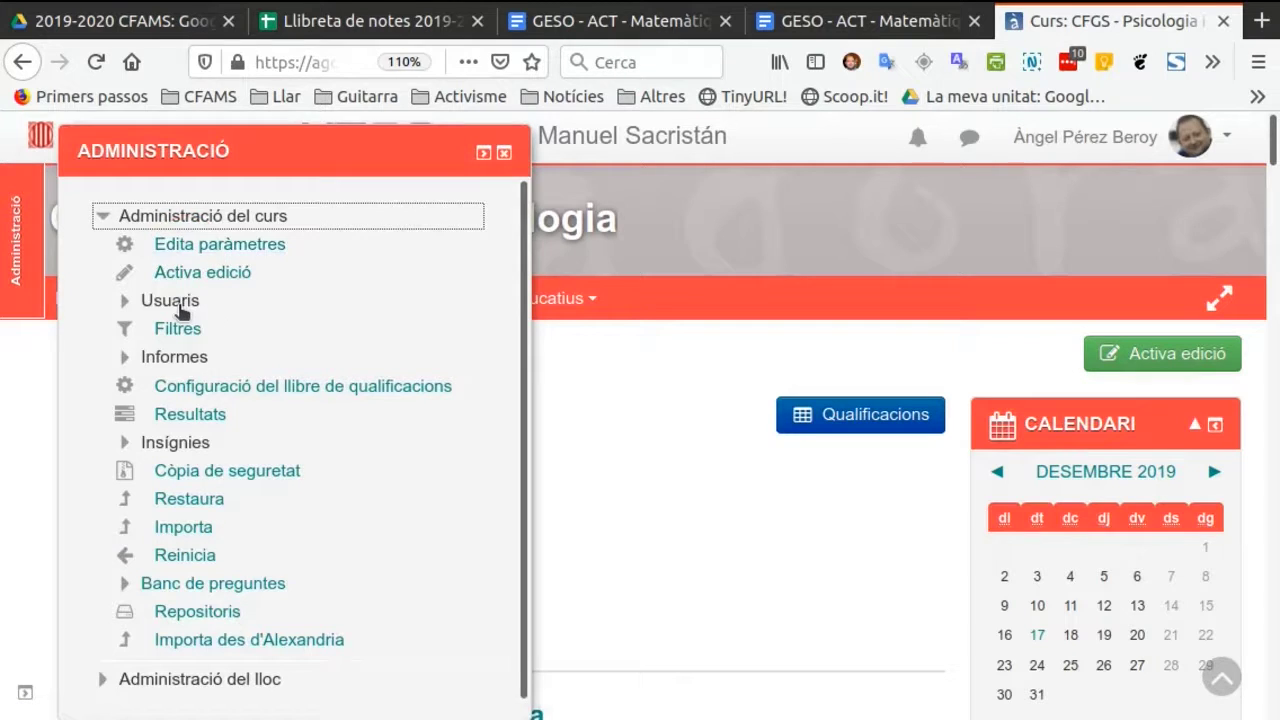
left_click(181, 305)
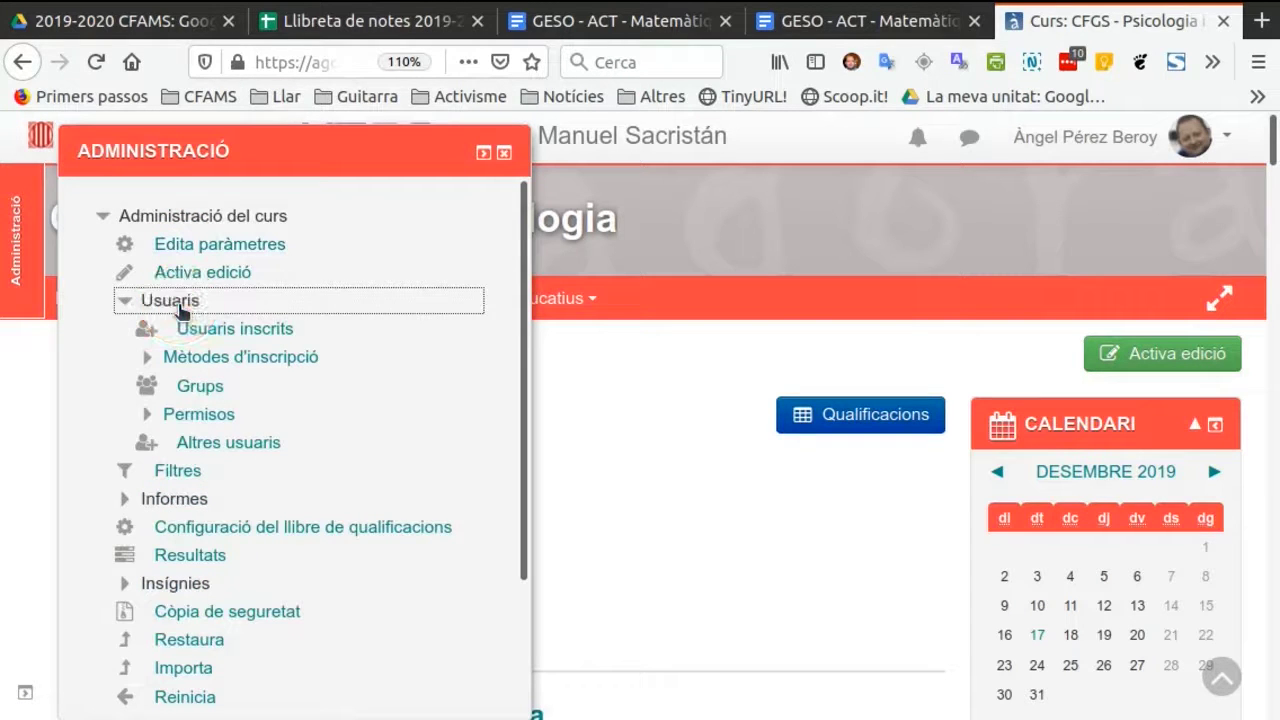
left_click(228, 340)
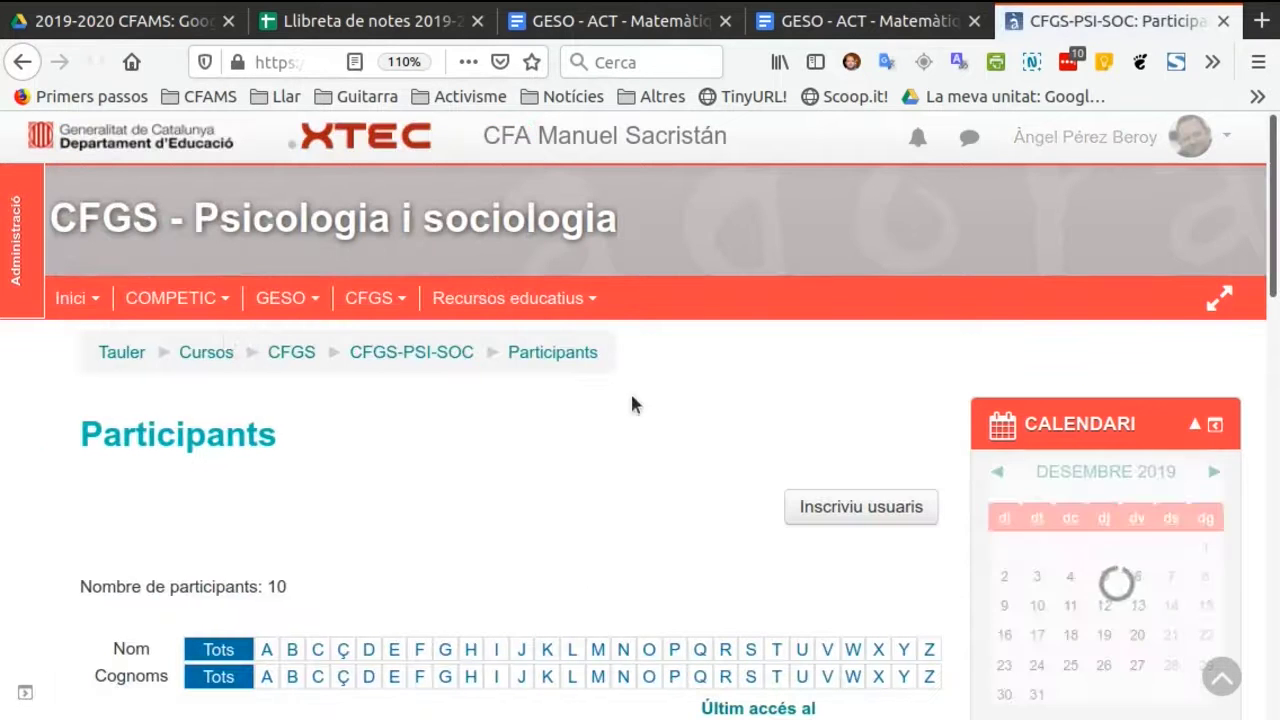
scroll(600, 395, "down", 4)
scroll(600, 409, "up", 4)
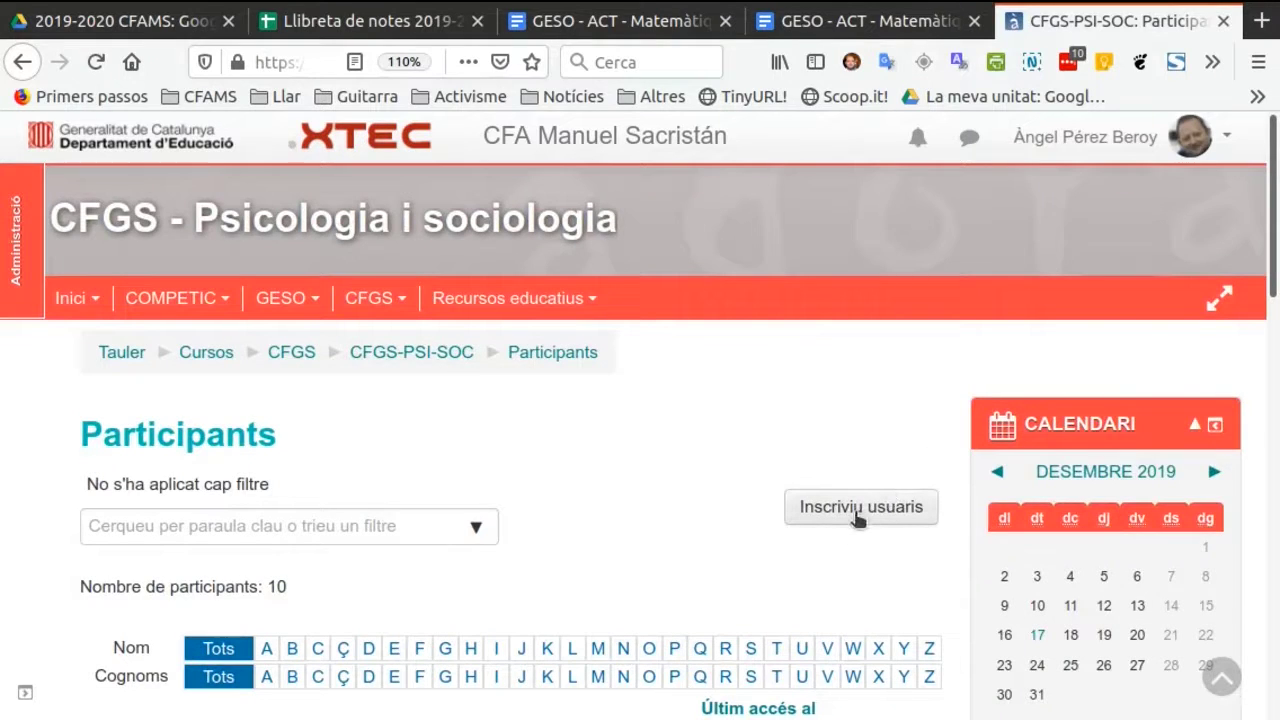
Find the new account by surname and enrol it in the course with the Alumnes role.
left_click(860, 507)
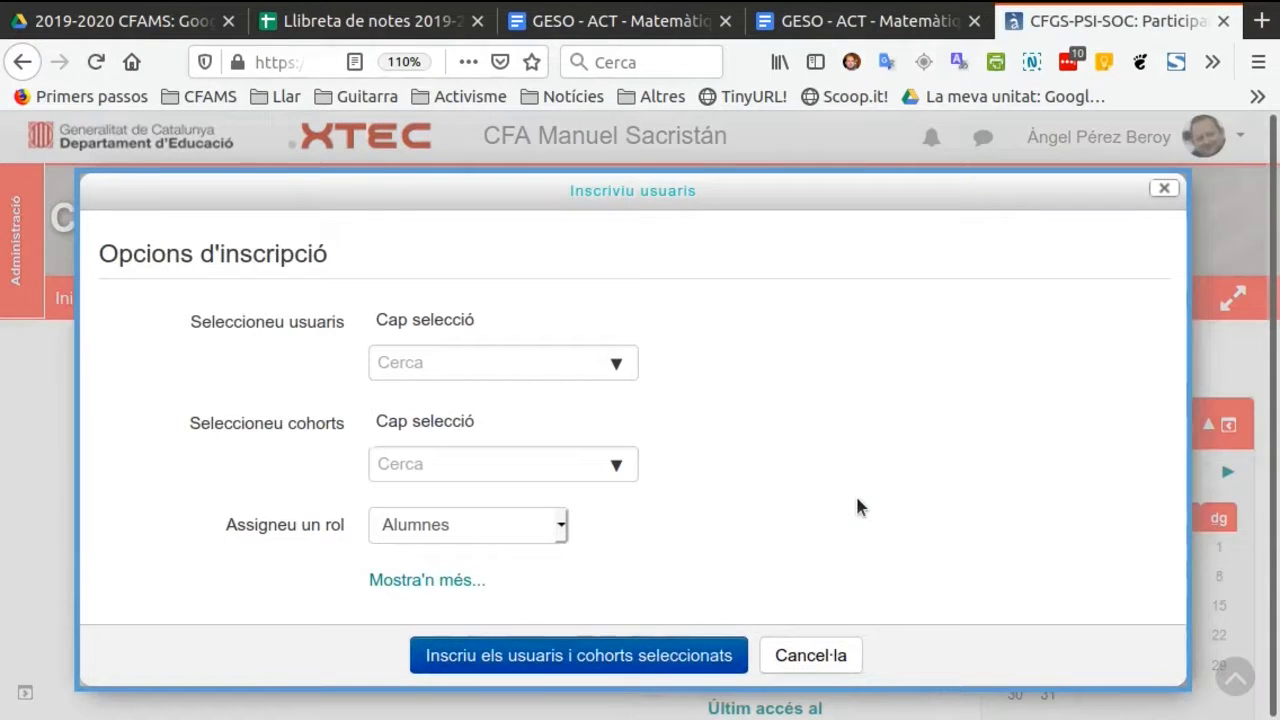
left_click(503, 365)
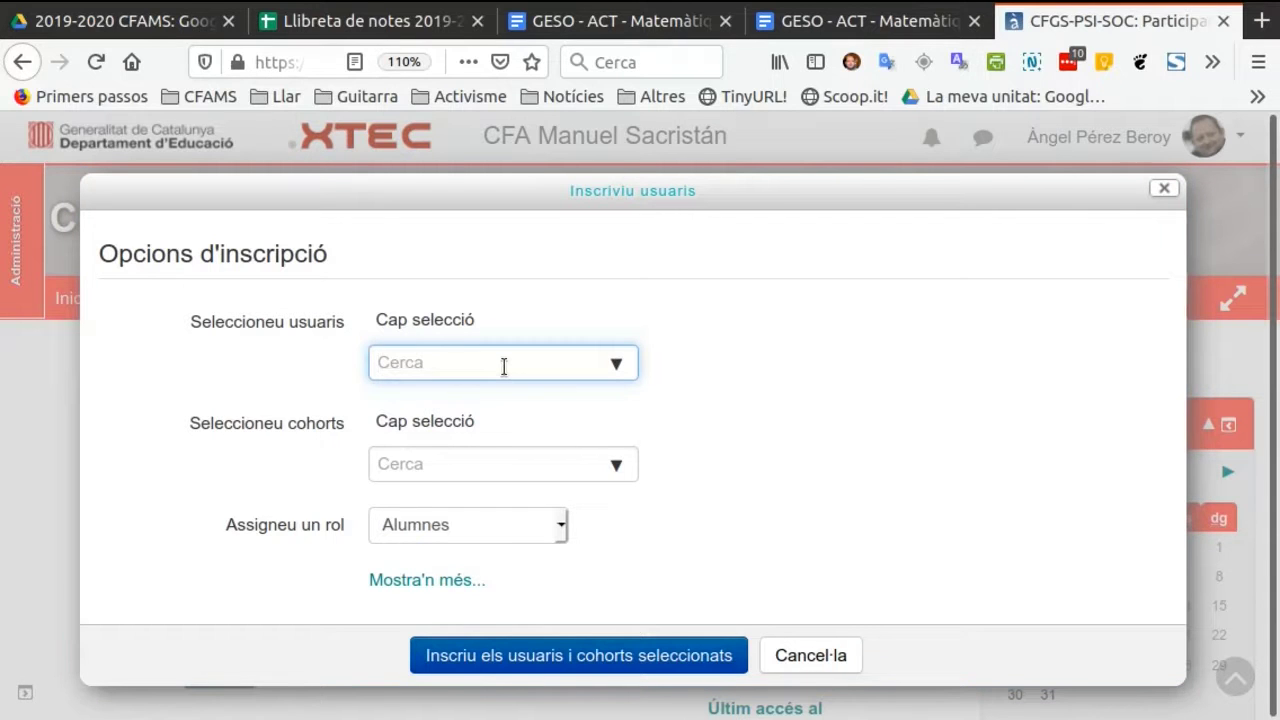
type("Delos")
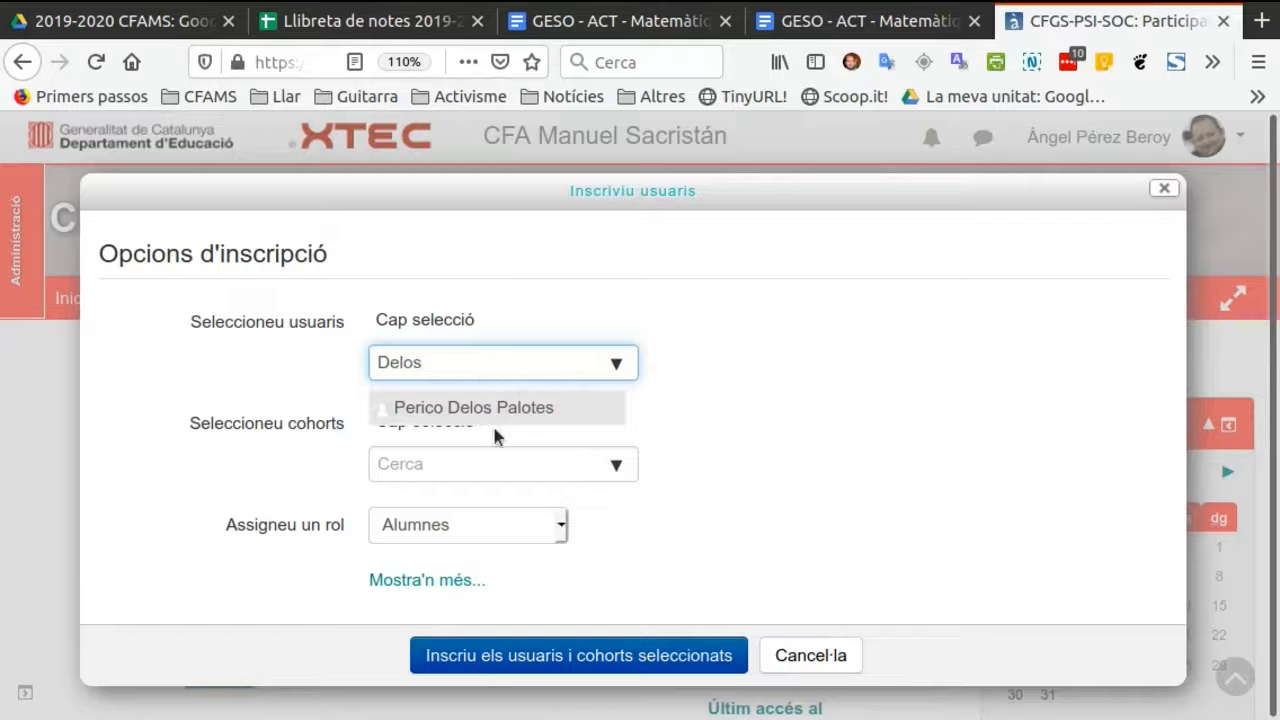
left_click(512, 425)
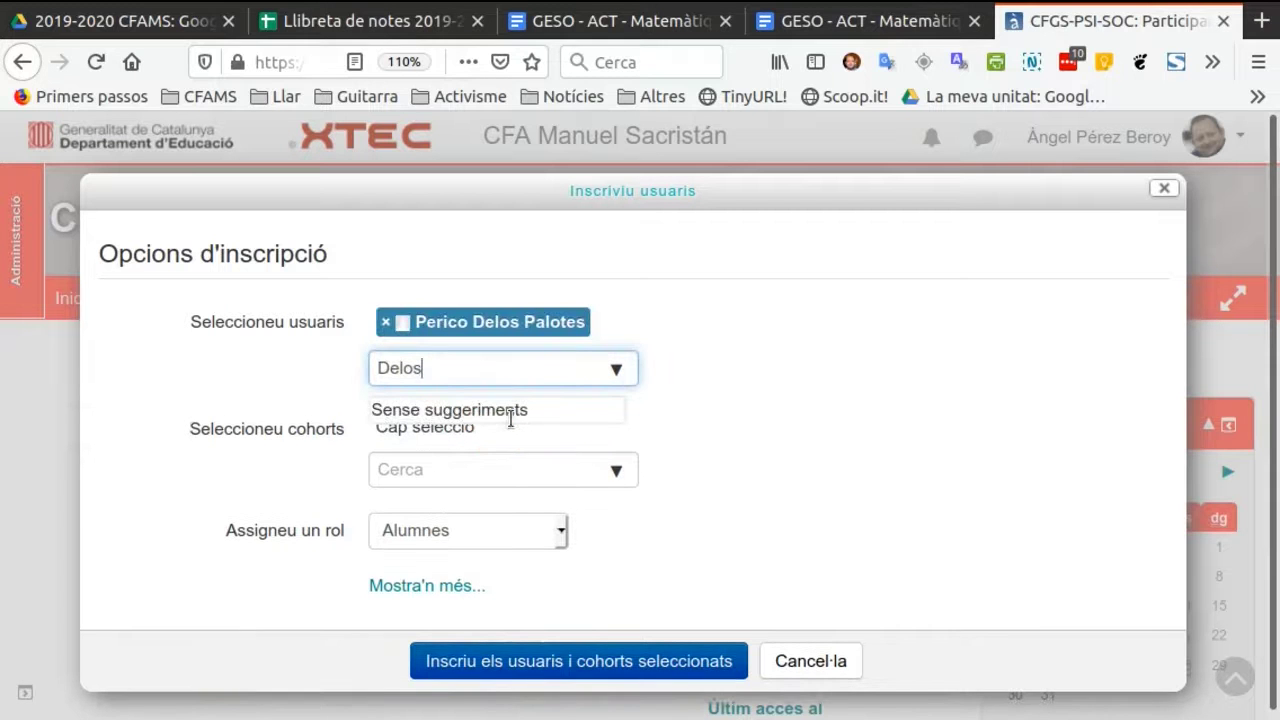
left_click(586, 661)
left_click(597, 676)
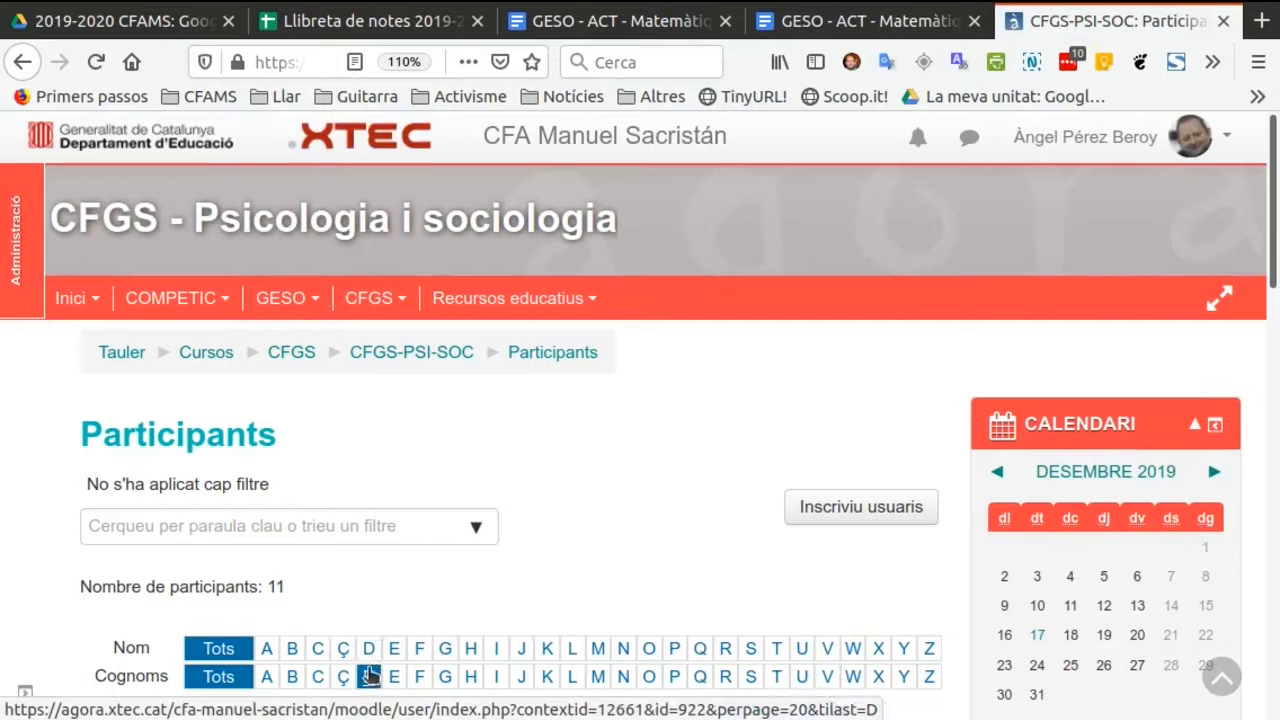
Filter the participants to surnames starting with D and first names starting with P.
left_click(369, 677)
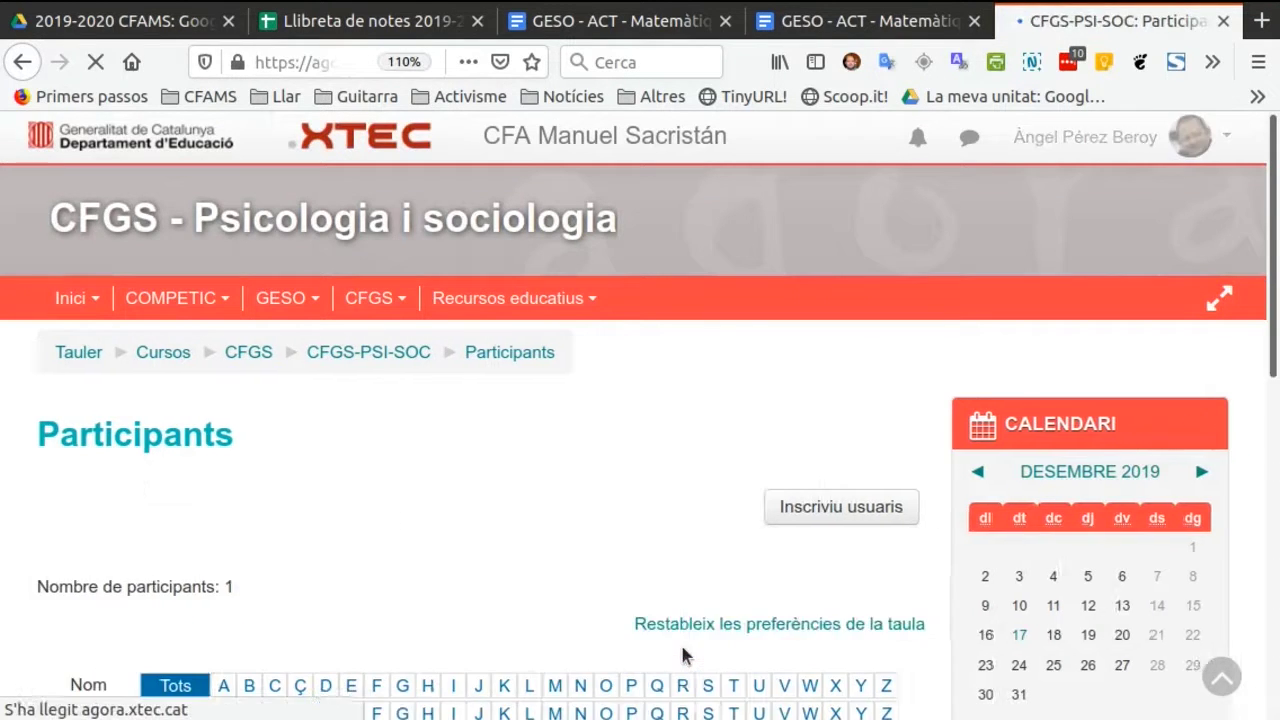
scroll(667, 670, "down", 1)
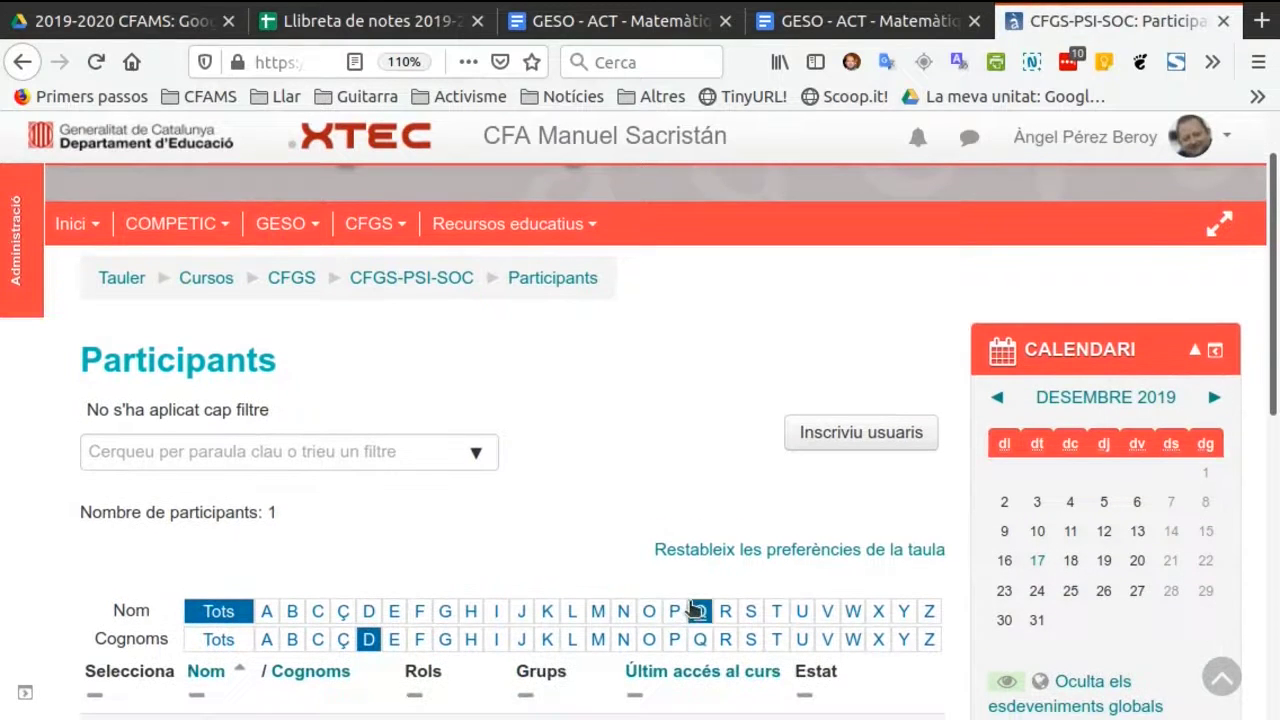
left_click(675, 611)
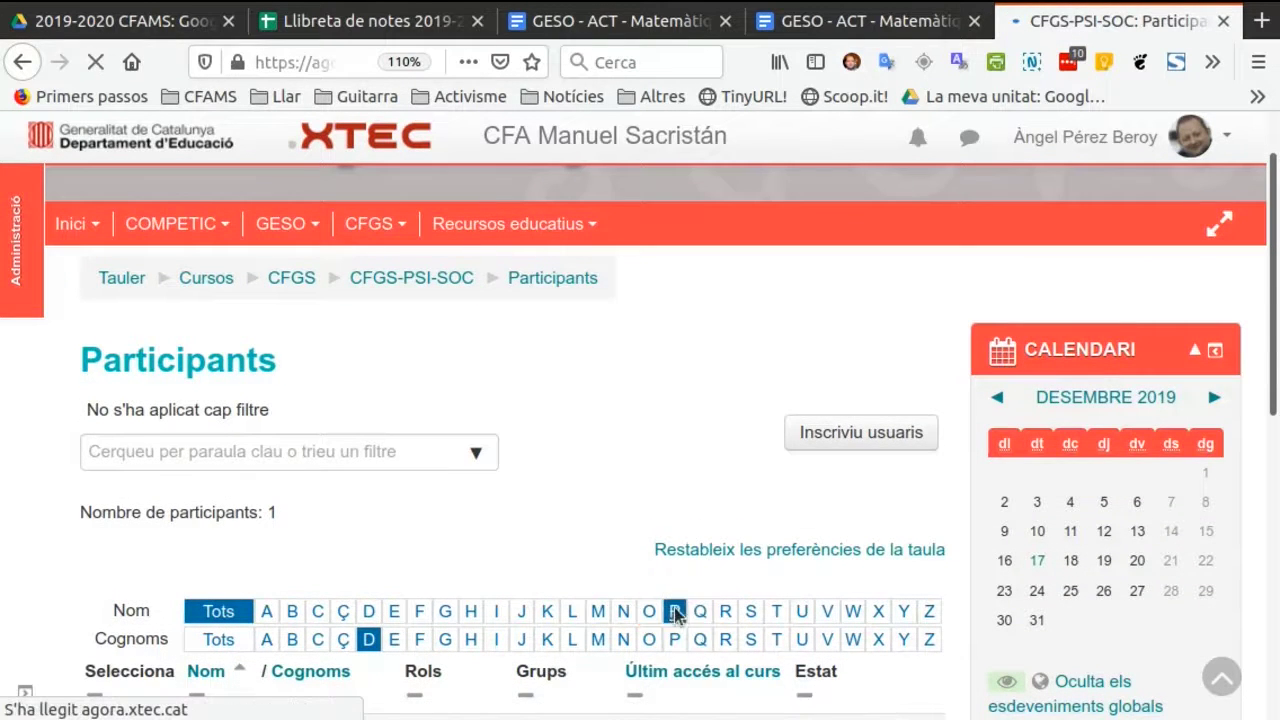
scroll(377, 533, "down", 3)
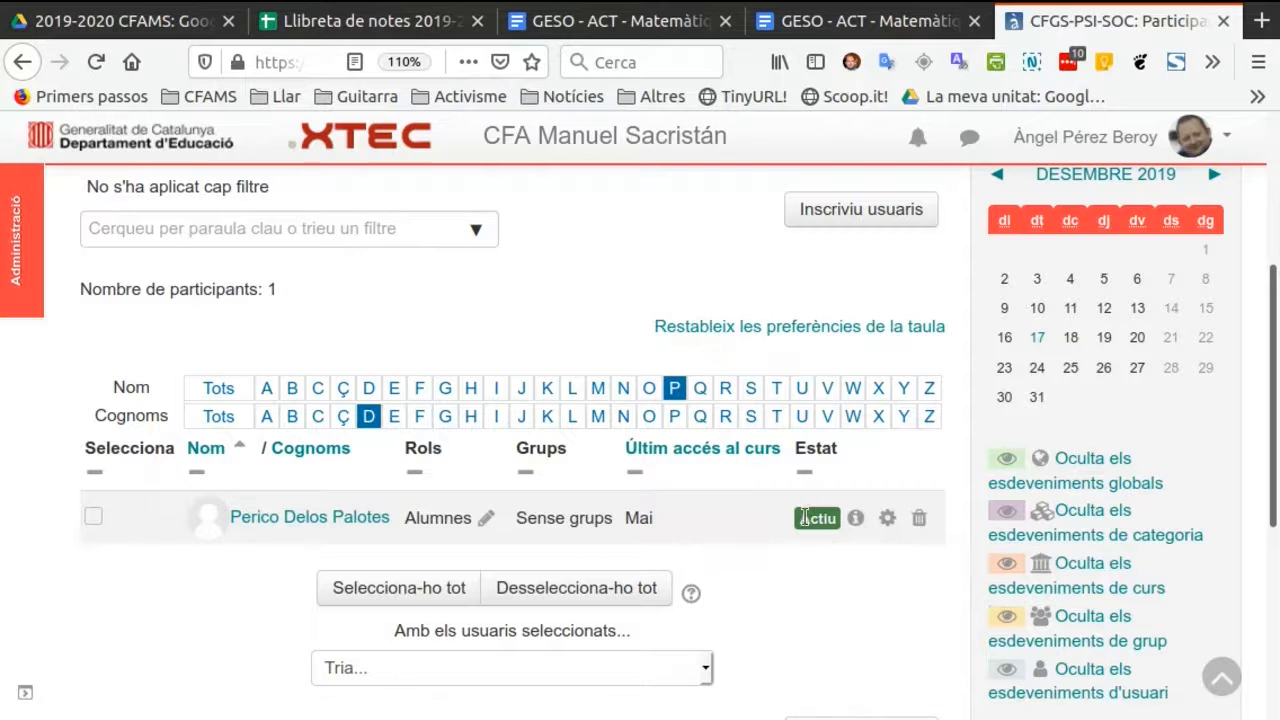
Set the new student's enrolment status to Suspès, save it, and check the enrolment details.
left_click(887, 519)
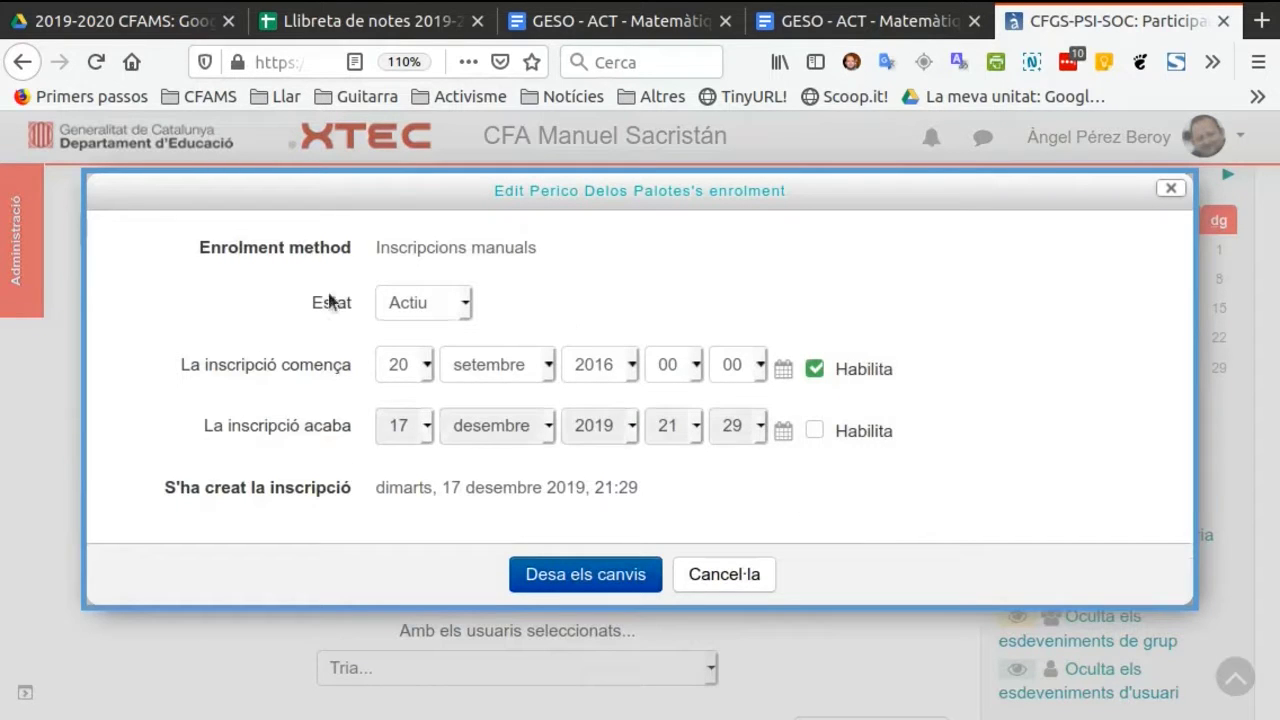
left_click(463, 305)
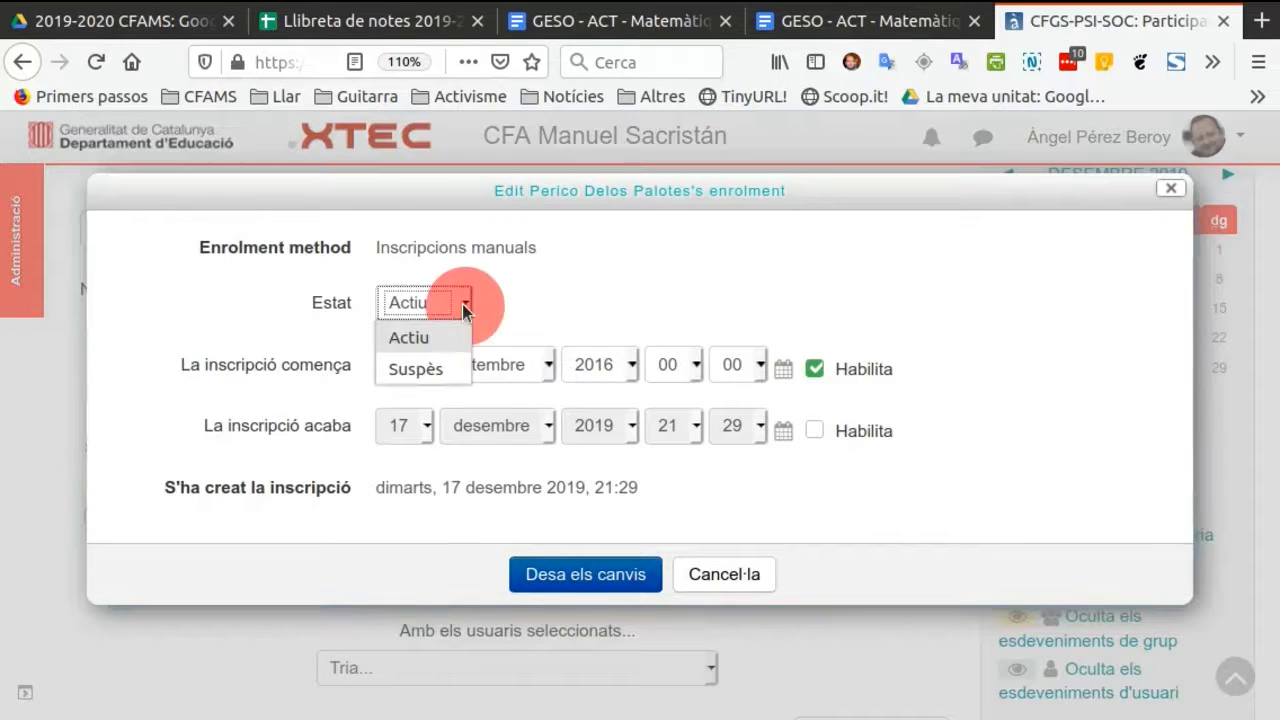
left_click(440, 368)
left_click(566, 581)
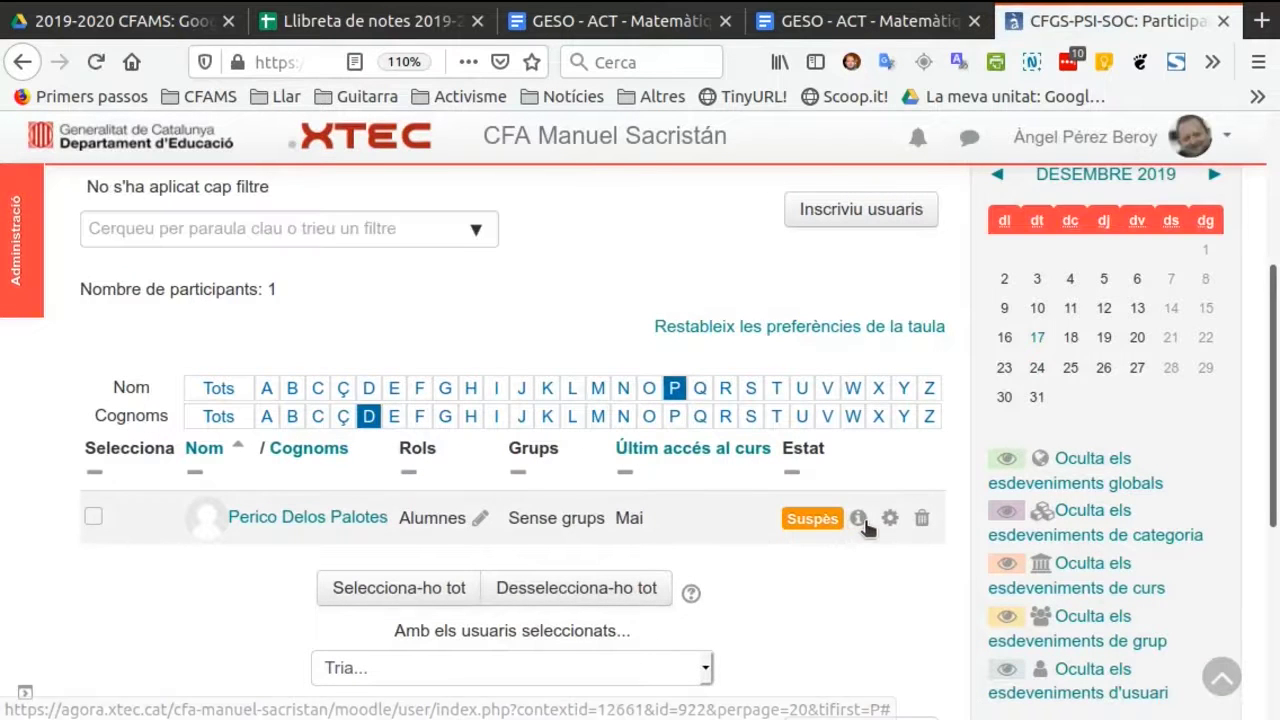
left_click(858, 519)
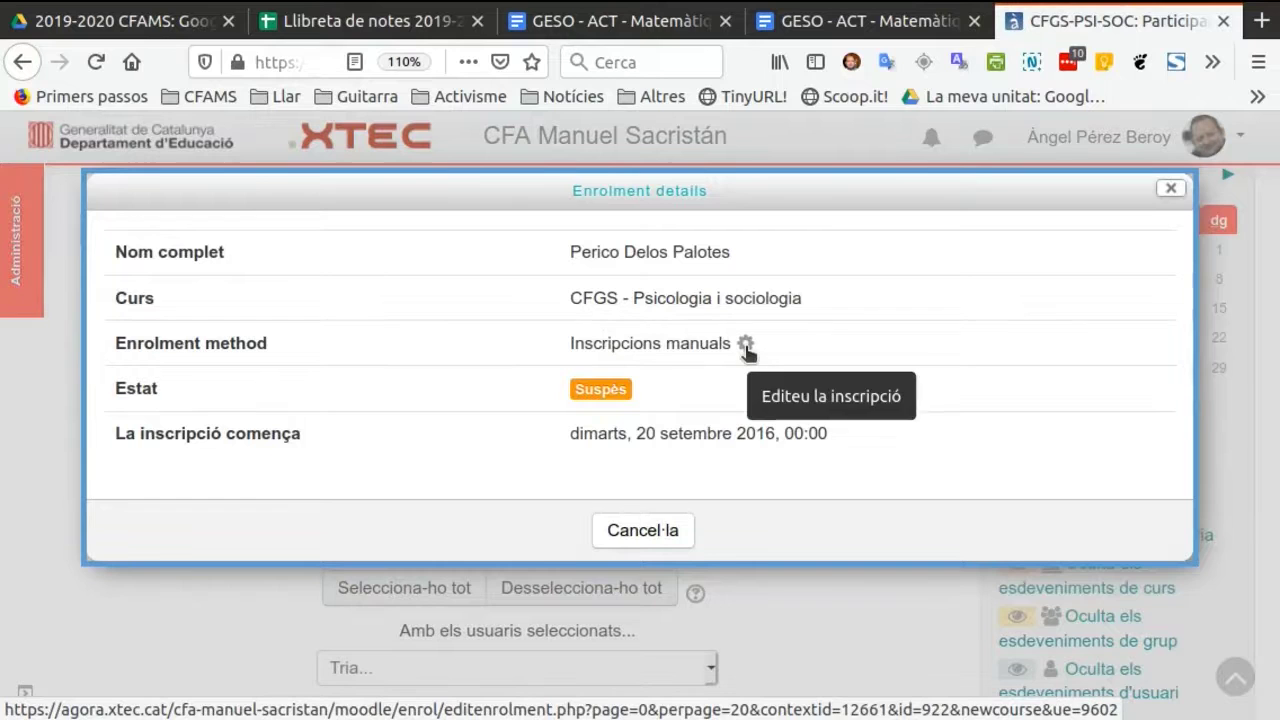
left_click(645, 533)
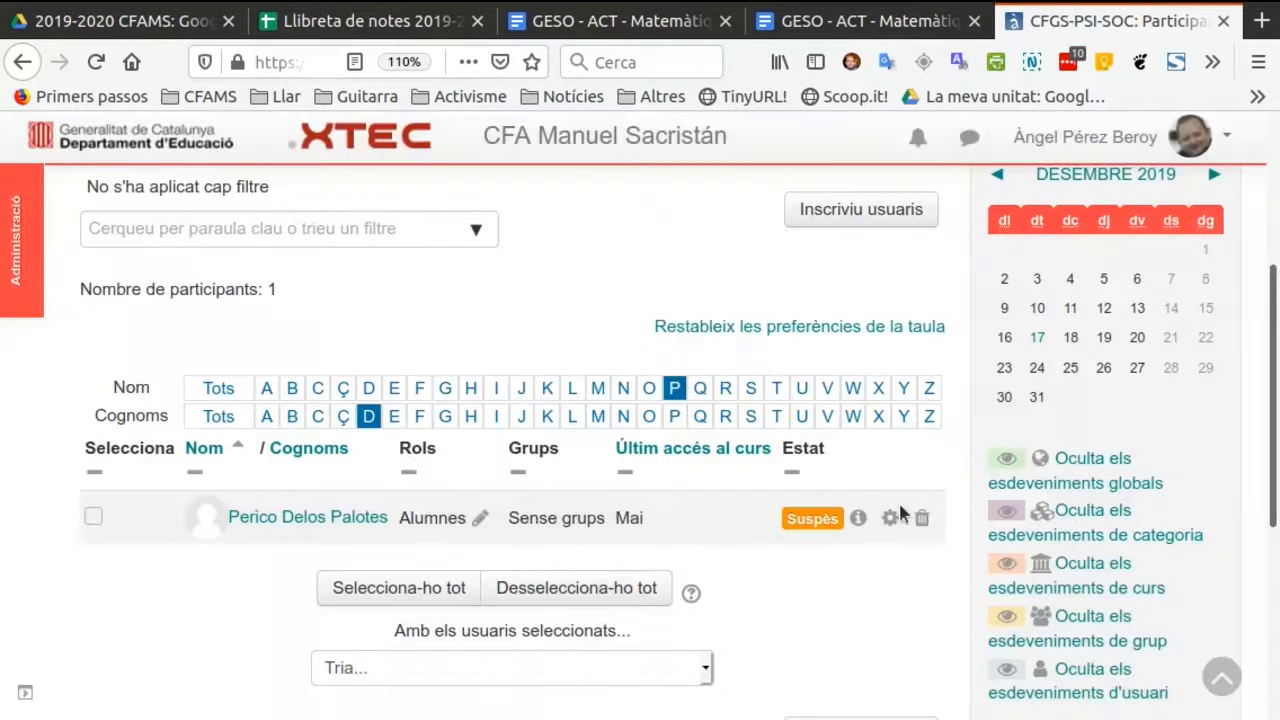
Cancel the student's enrolment in the course and reset the name and surname filters to Tots.
left_click(923, 519)
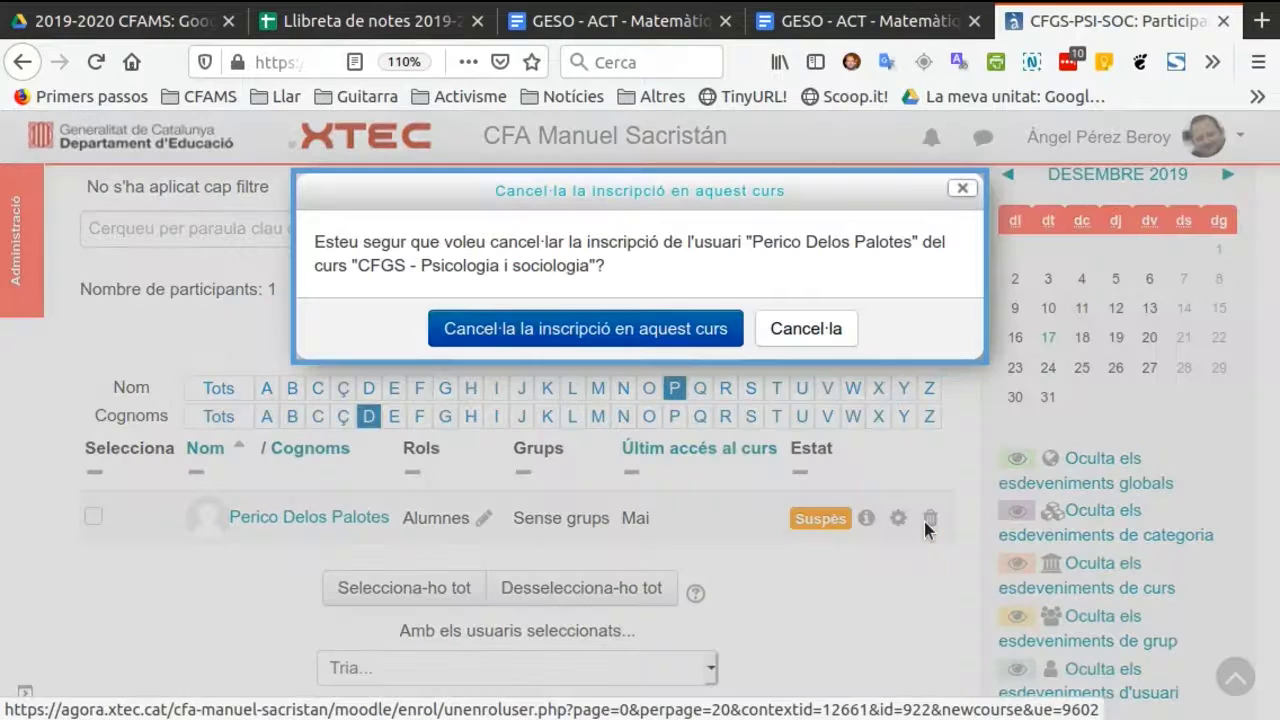
left_click(651, 325)
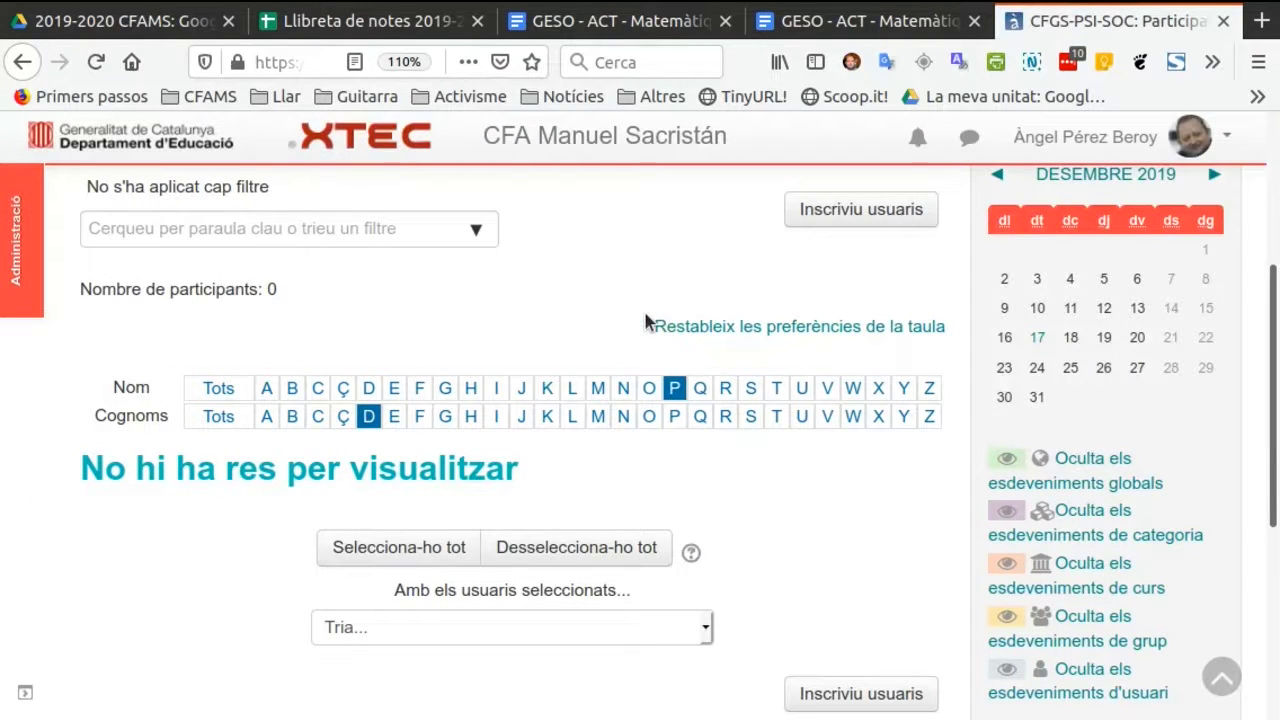
left_click(217, 386)
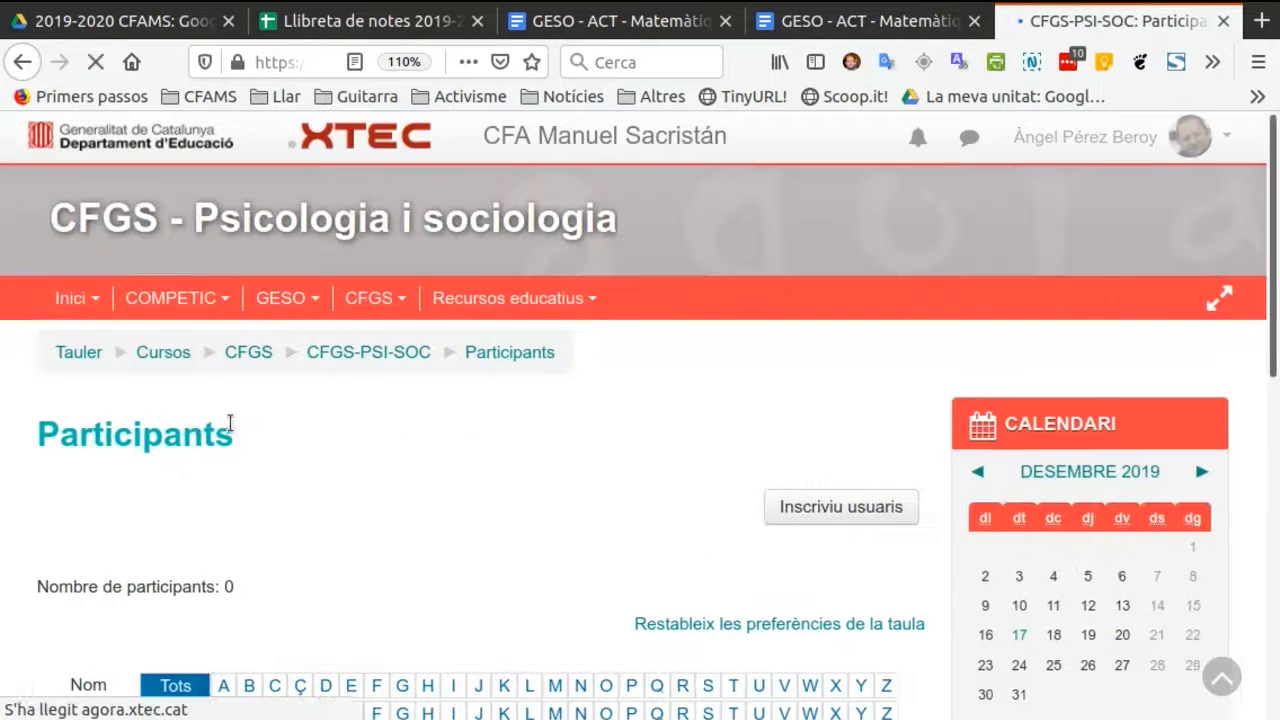
scroll(237, 424, "down", 1)
left_click(219, 566)
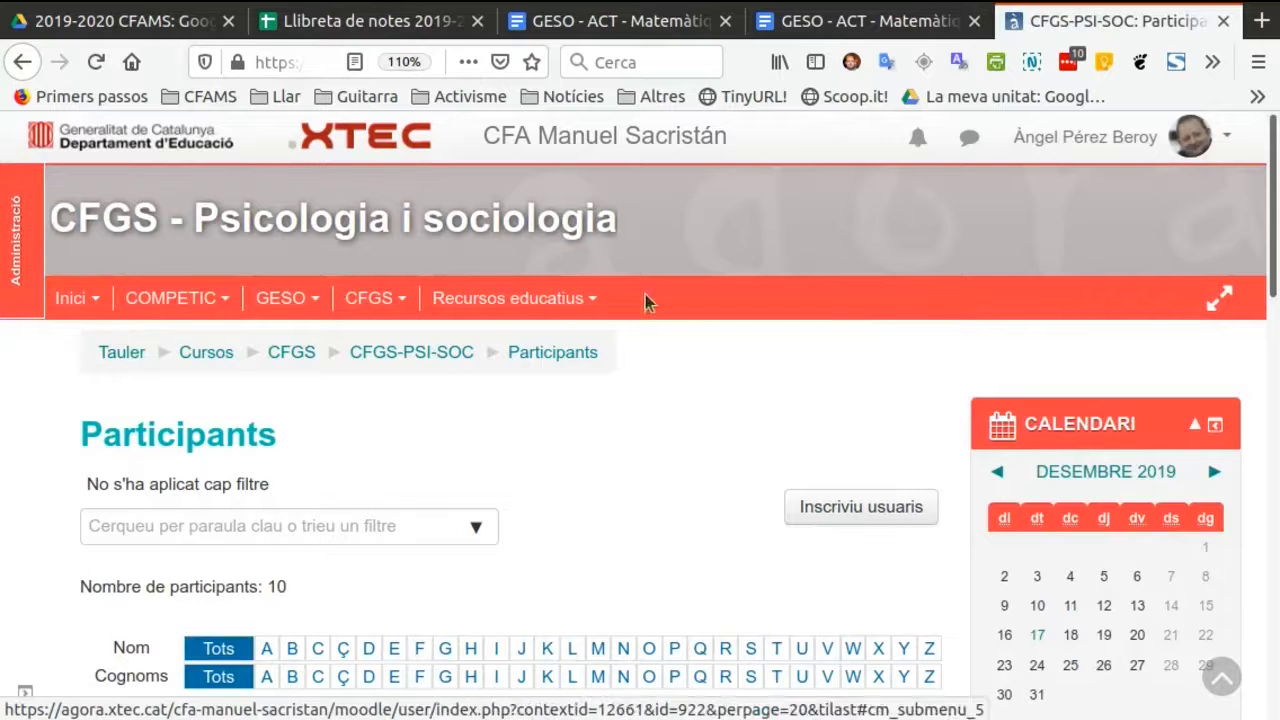
Return to the dashboard and log out of the current session.
left_click(121, 353)
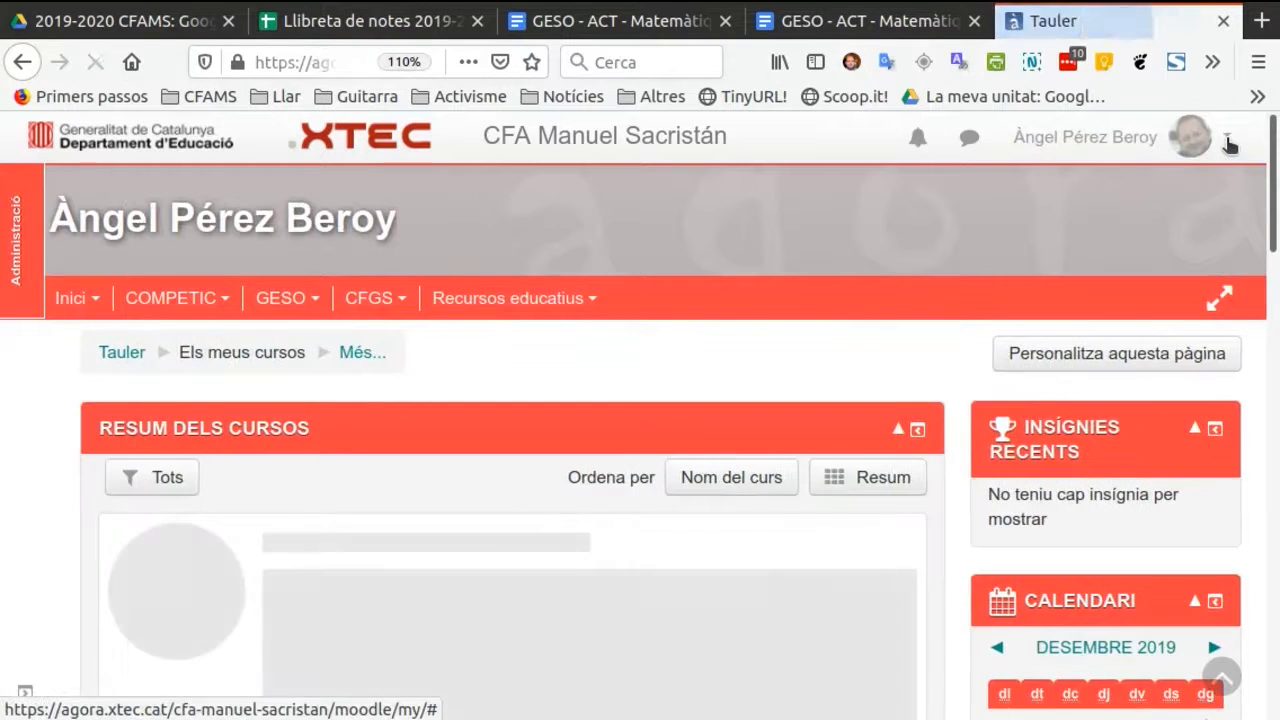
left_click(1227, 143)
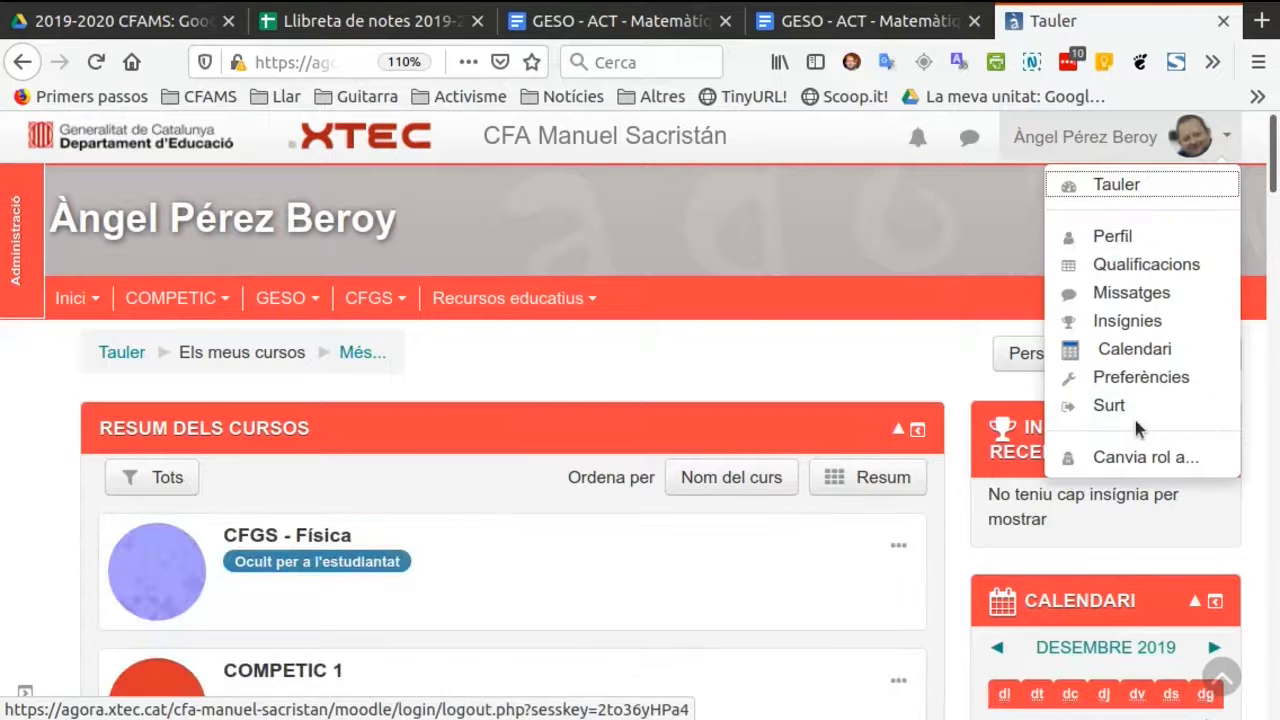
left_click(1110, 405)
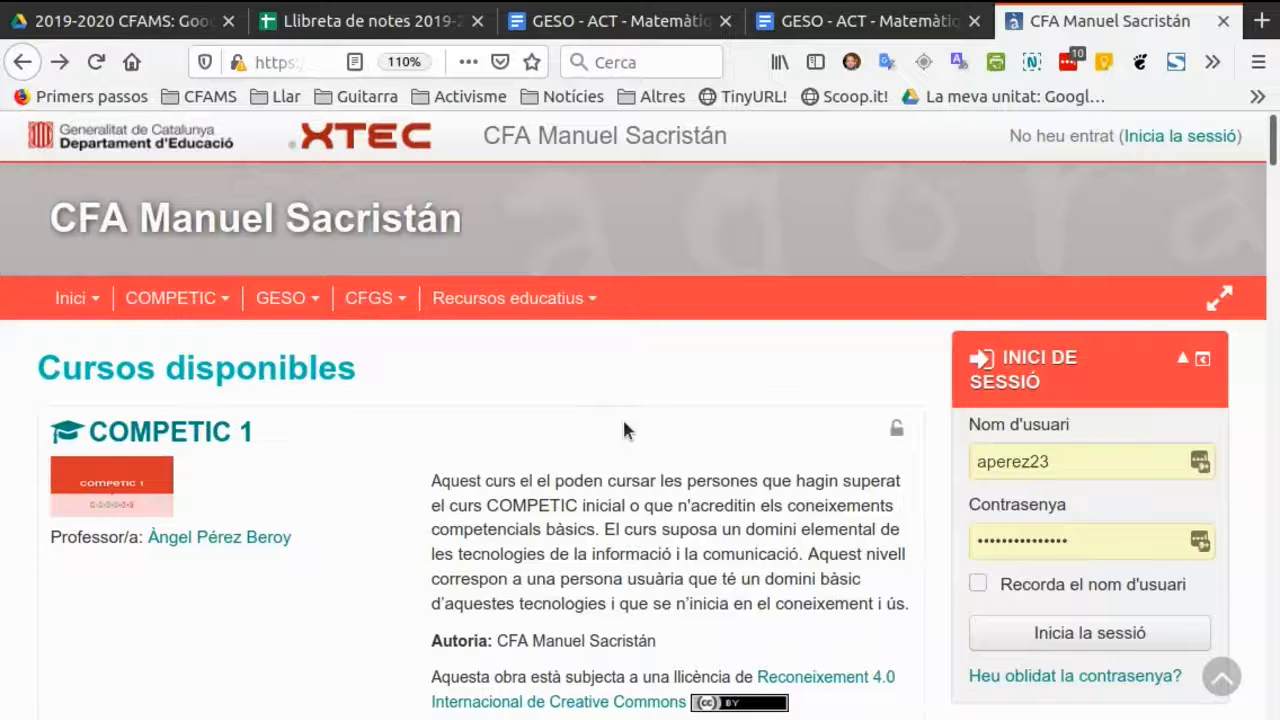
Log back in to the site with the administrator's username and account password.
left_click(1087, 461)
left_click(1116, 539)
left_click(1116, 638)
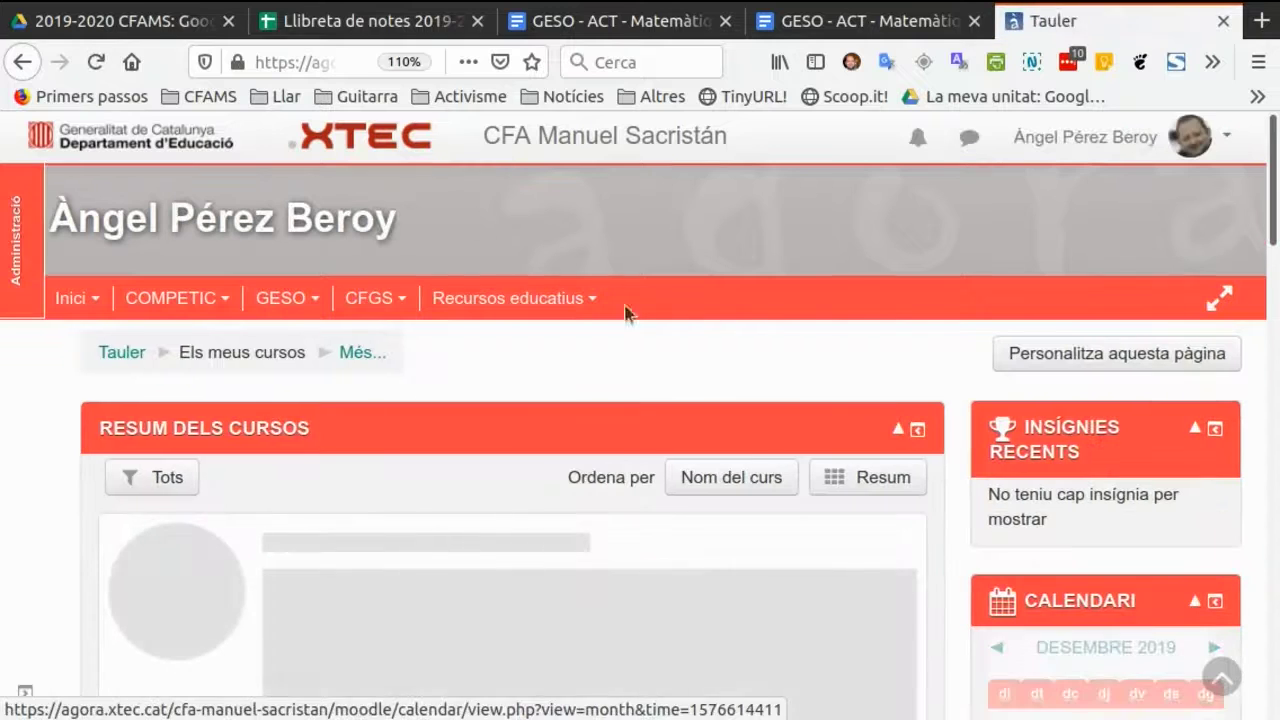
Open the form for adding a new user from the user accounts section of the site administration.
left_click(20, 252)
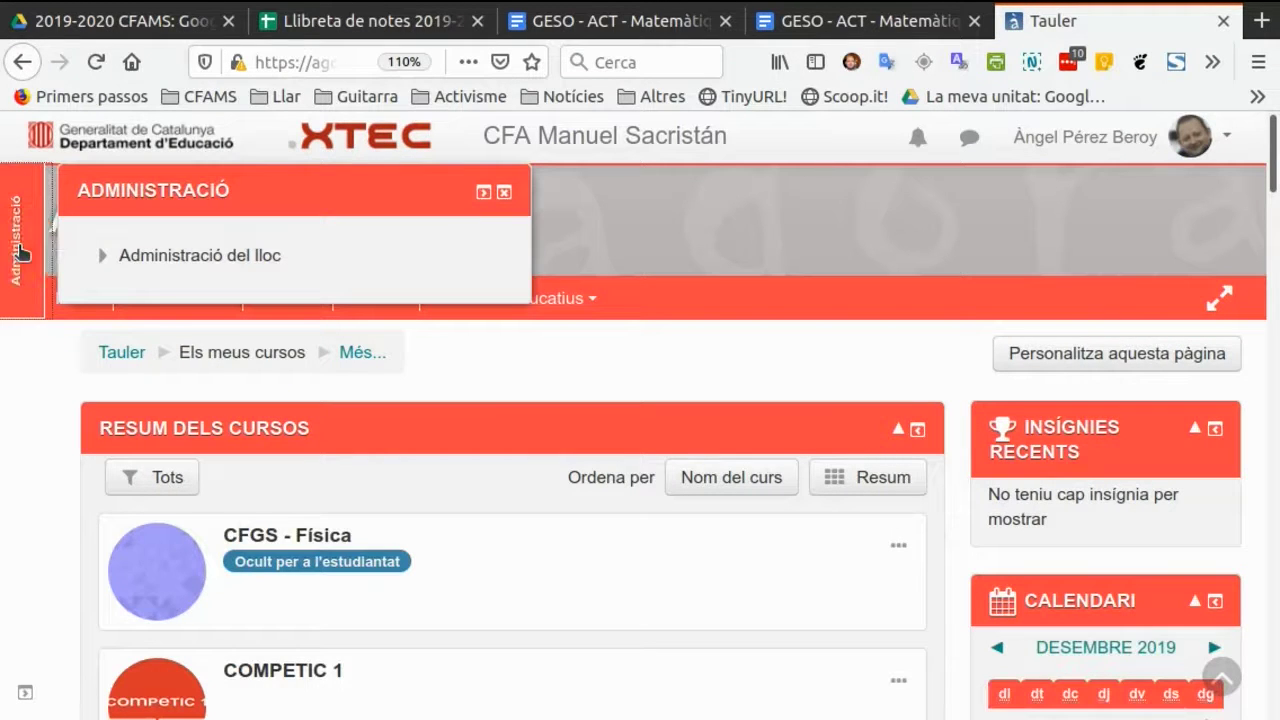
left_click(210, 258)
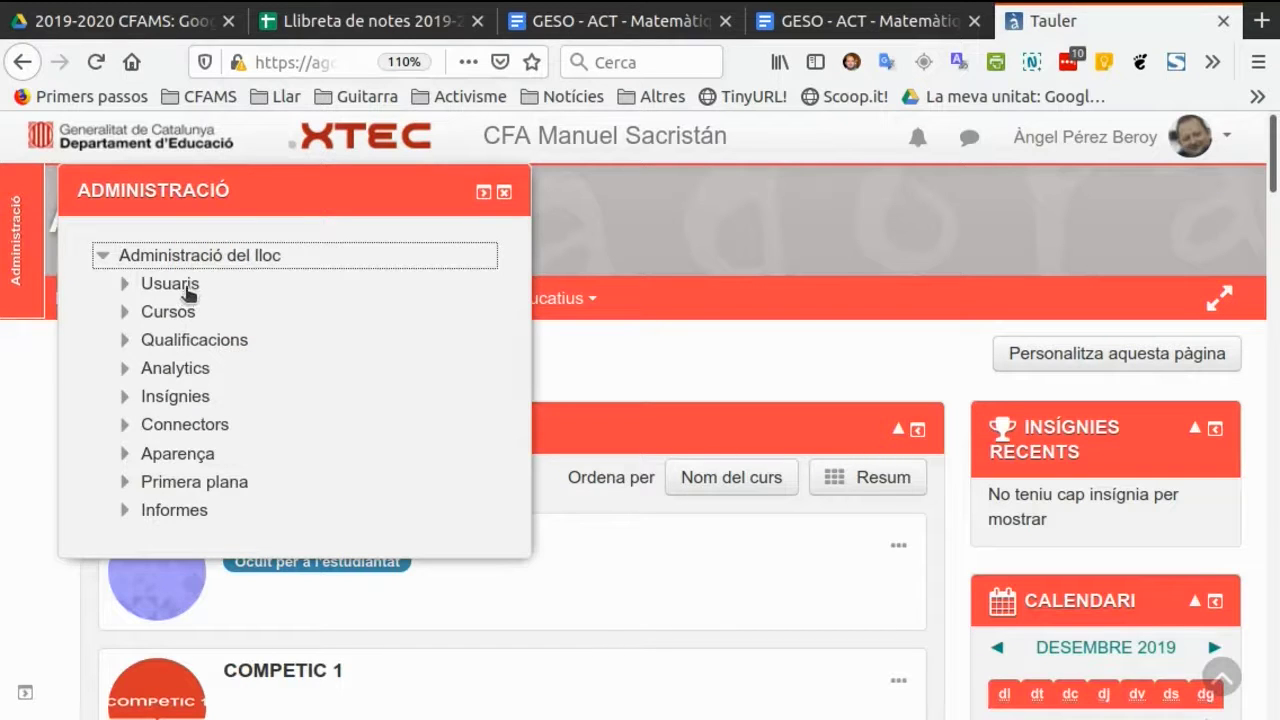
left_click(185, 287)
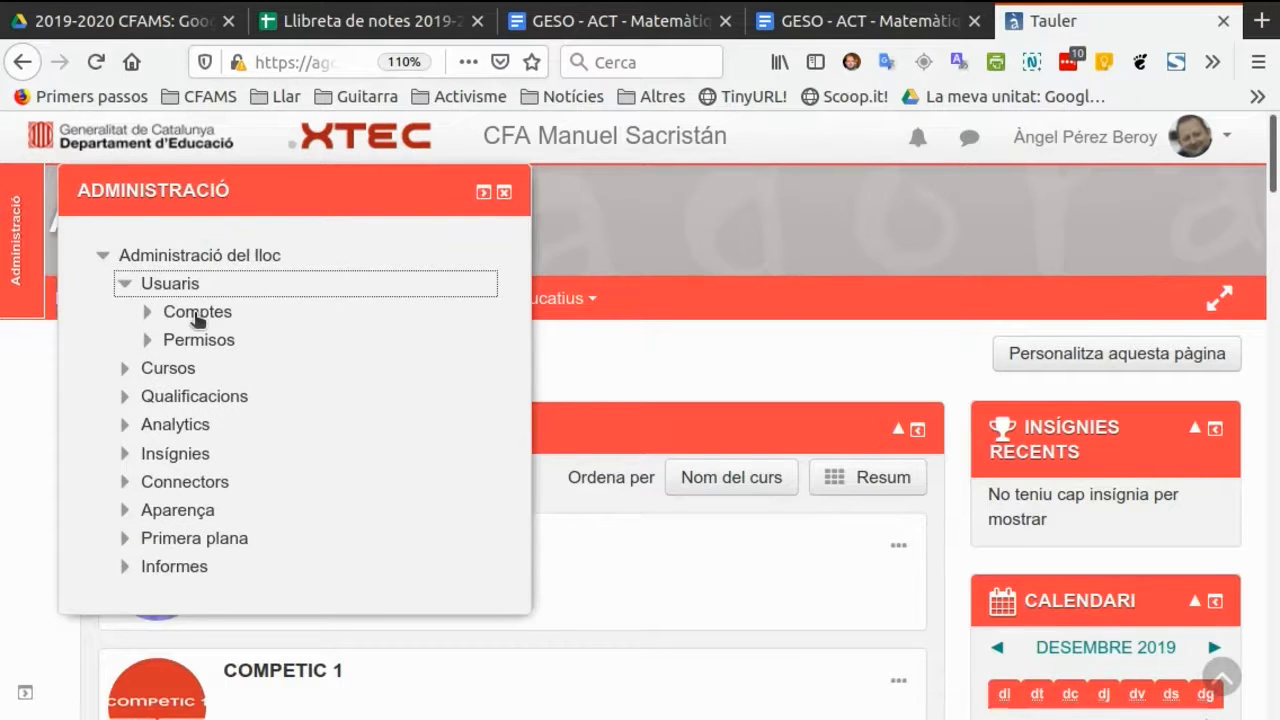
left_click(196, 314)
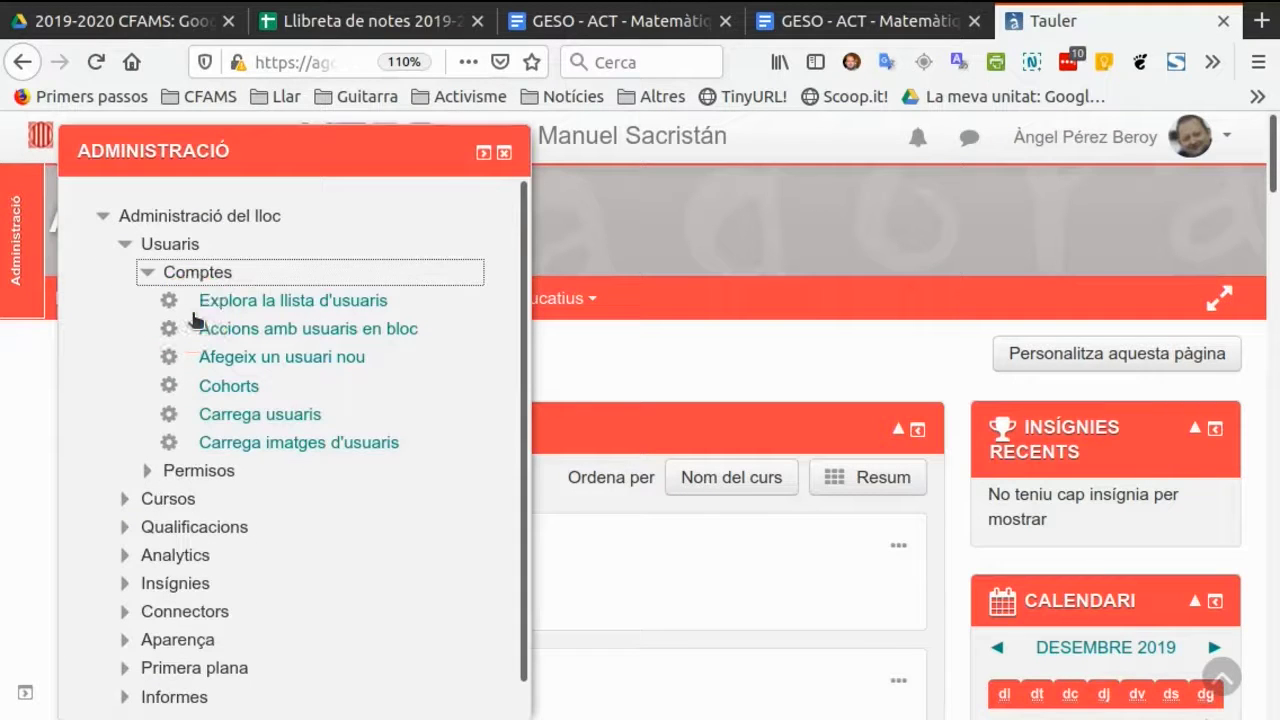
left_click(287, 362)
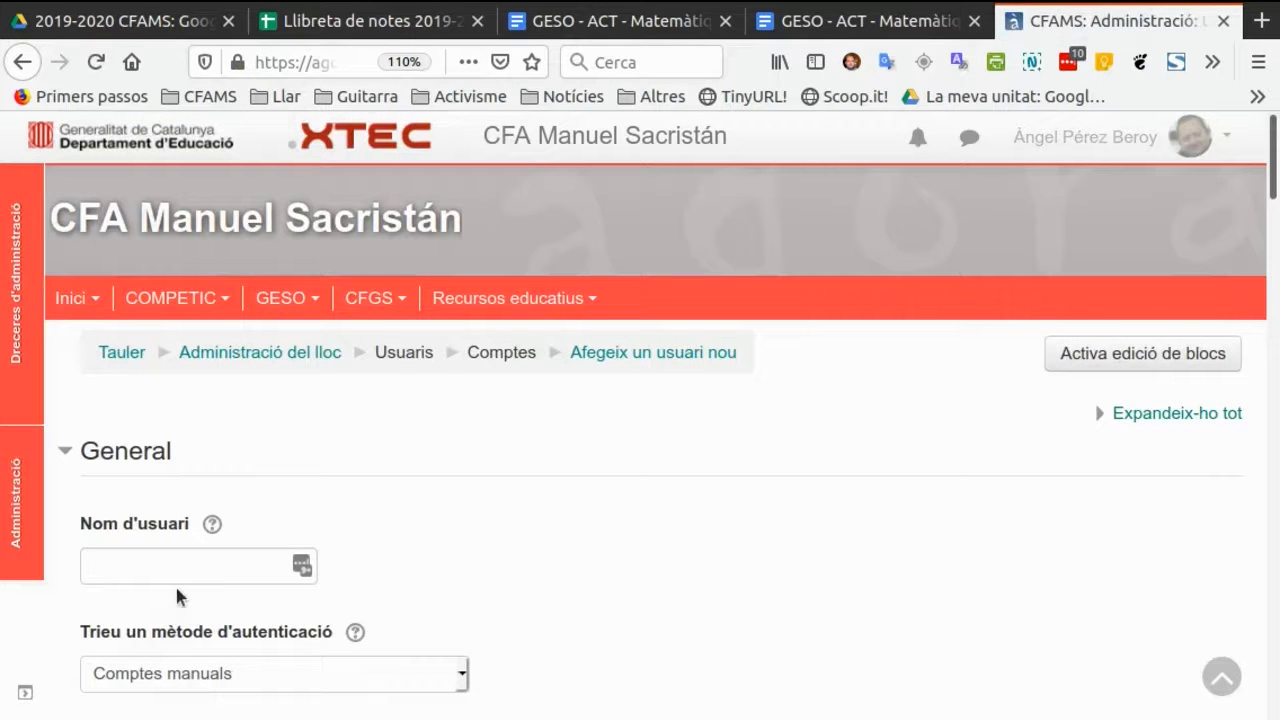
Fill in the new account's username and set its new password, revealing the password to check it.
left_click(164, 568)
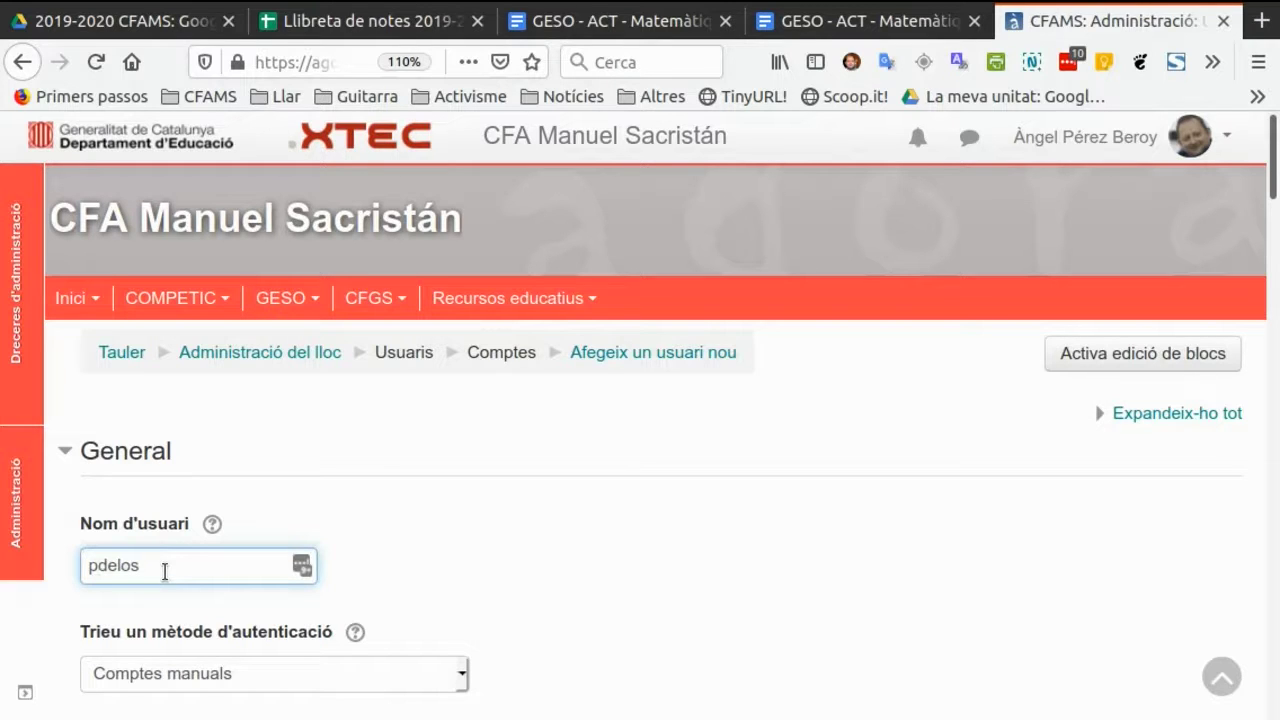
scroll(175, 565, "down", 4)
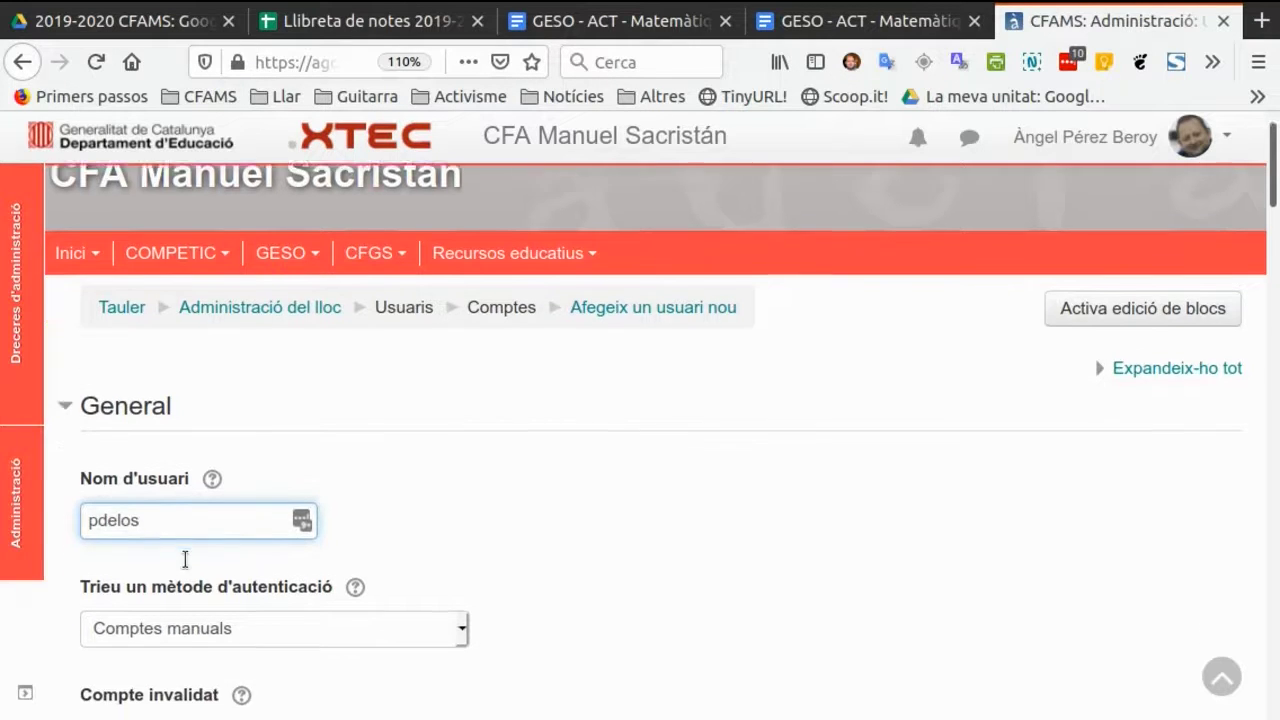
scroll(184, 566, "down", 3)
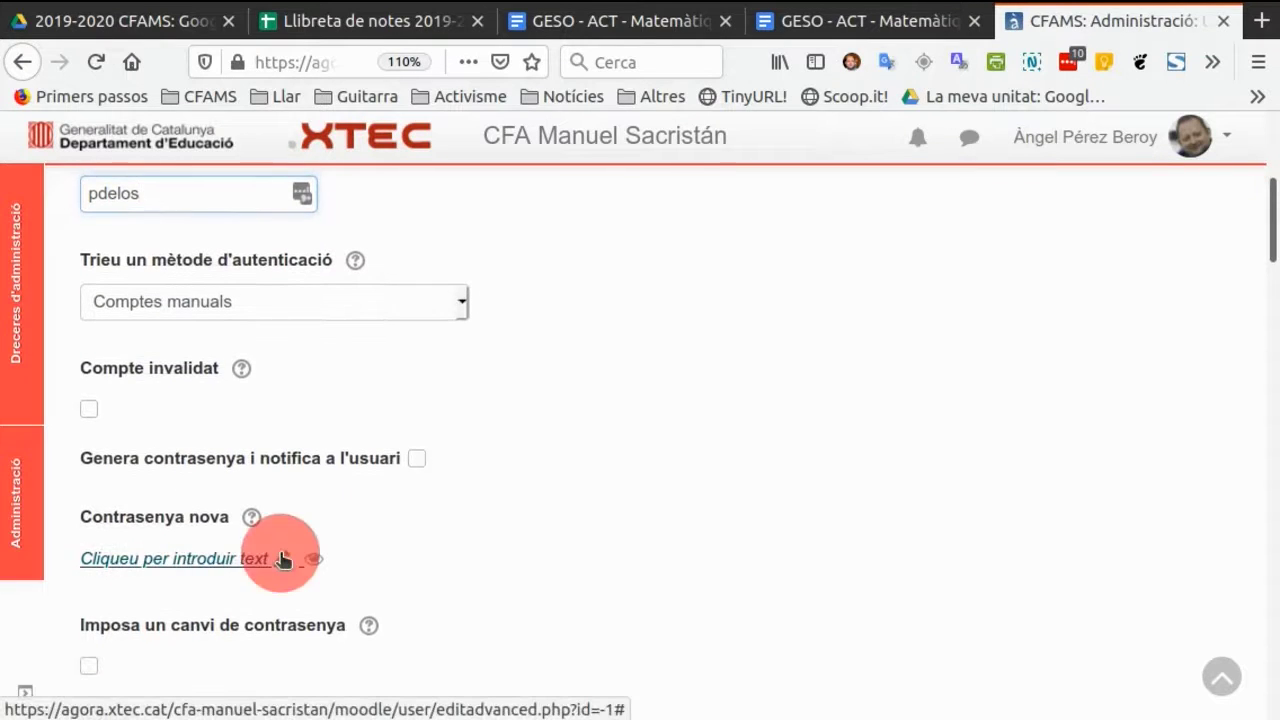
left_click(280, 552)
left_click(266, 555)
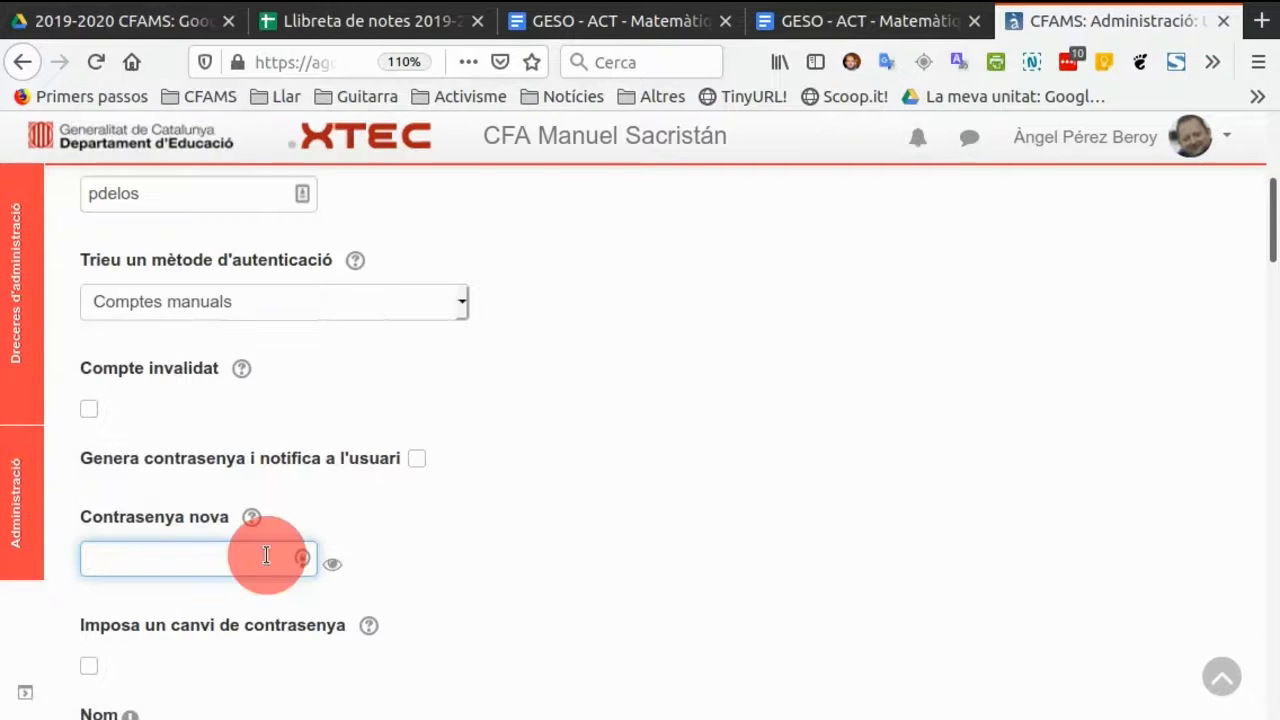
left_click(211, 559)
key("Escape")
left_click(332, 566)
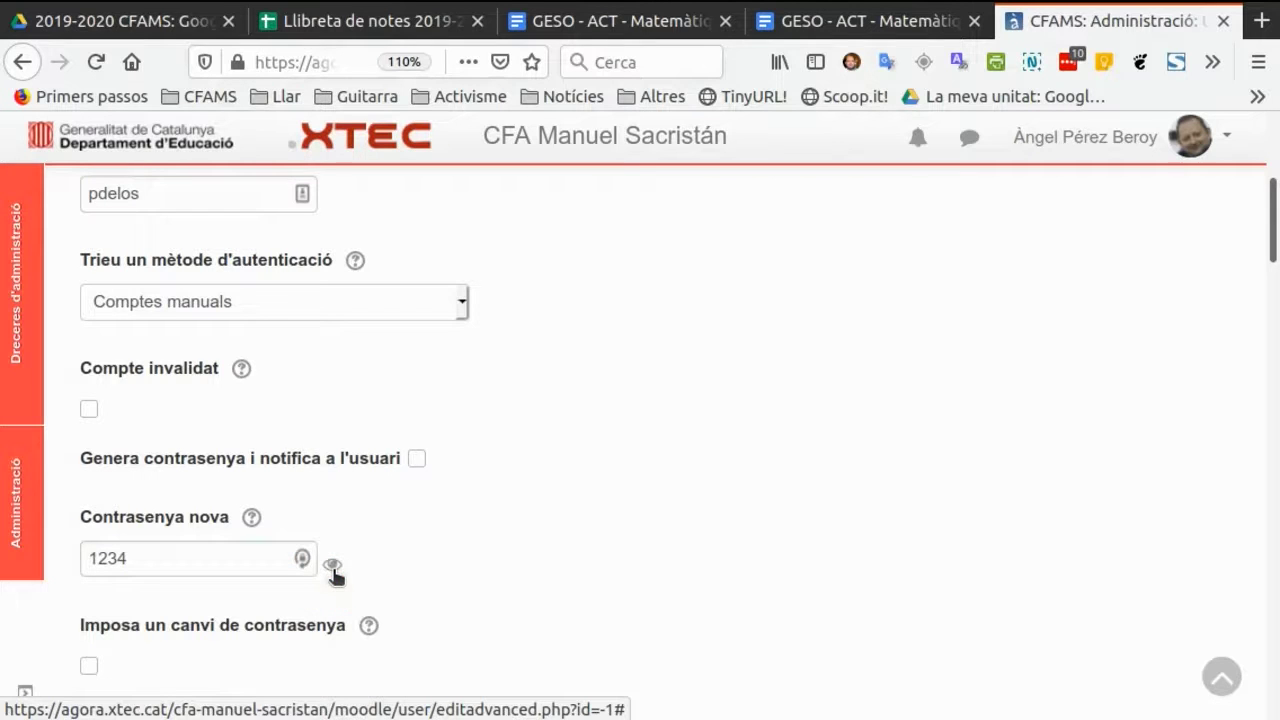
left_click(503, 590)
Fill in the new user's first name, surnames and e-mail address.
scroll(503, 590, "down", 2)
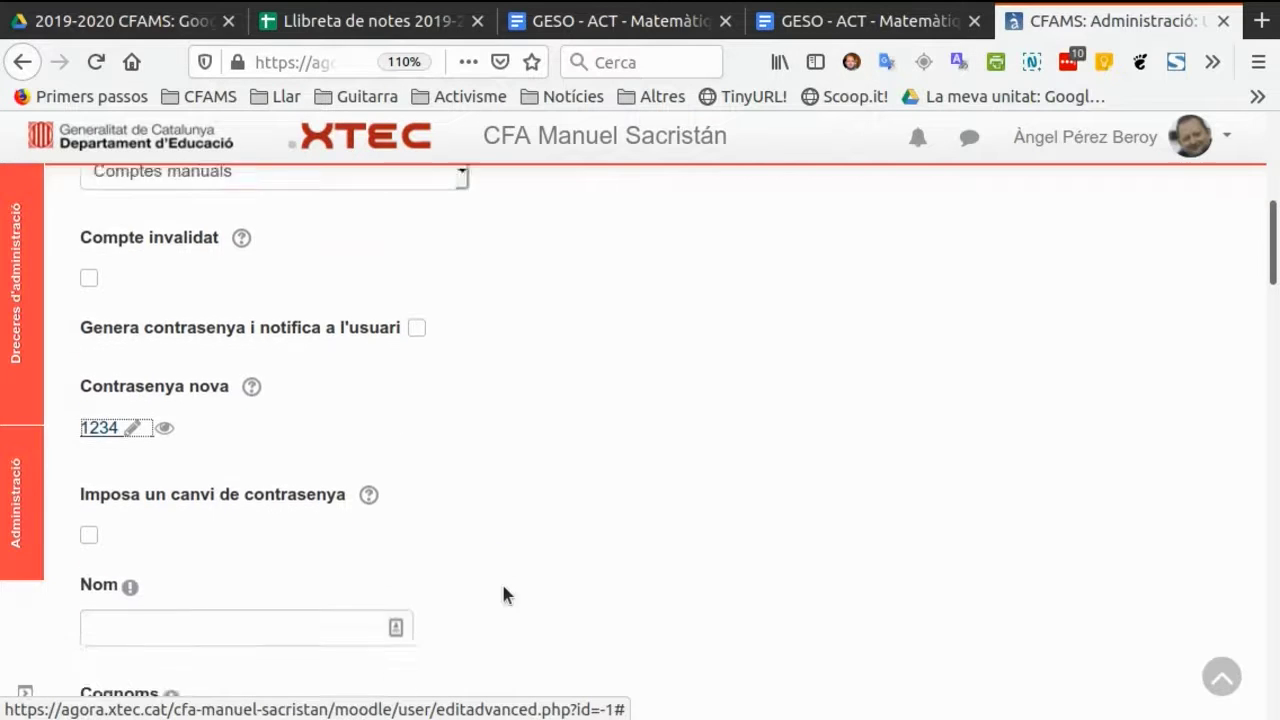
scroll(503, 595, "down", 2)
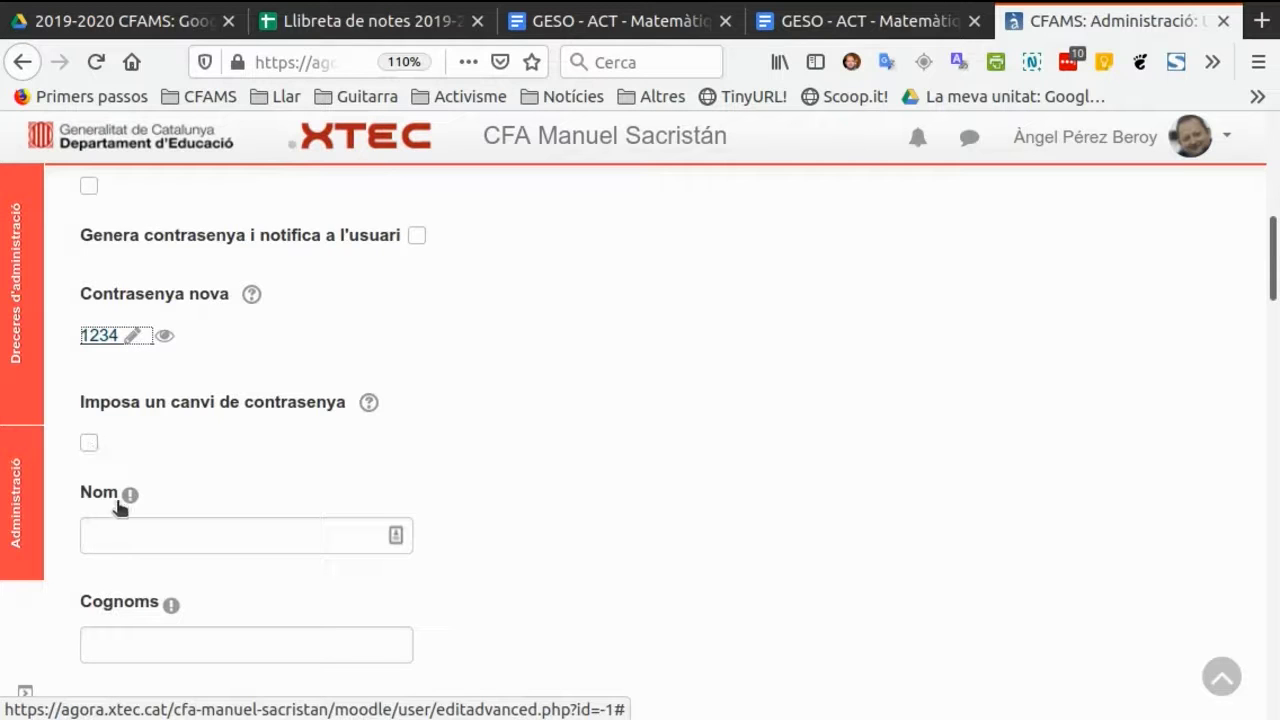
scroll(180, 470, "down", 1)
left_click(177, 466)
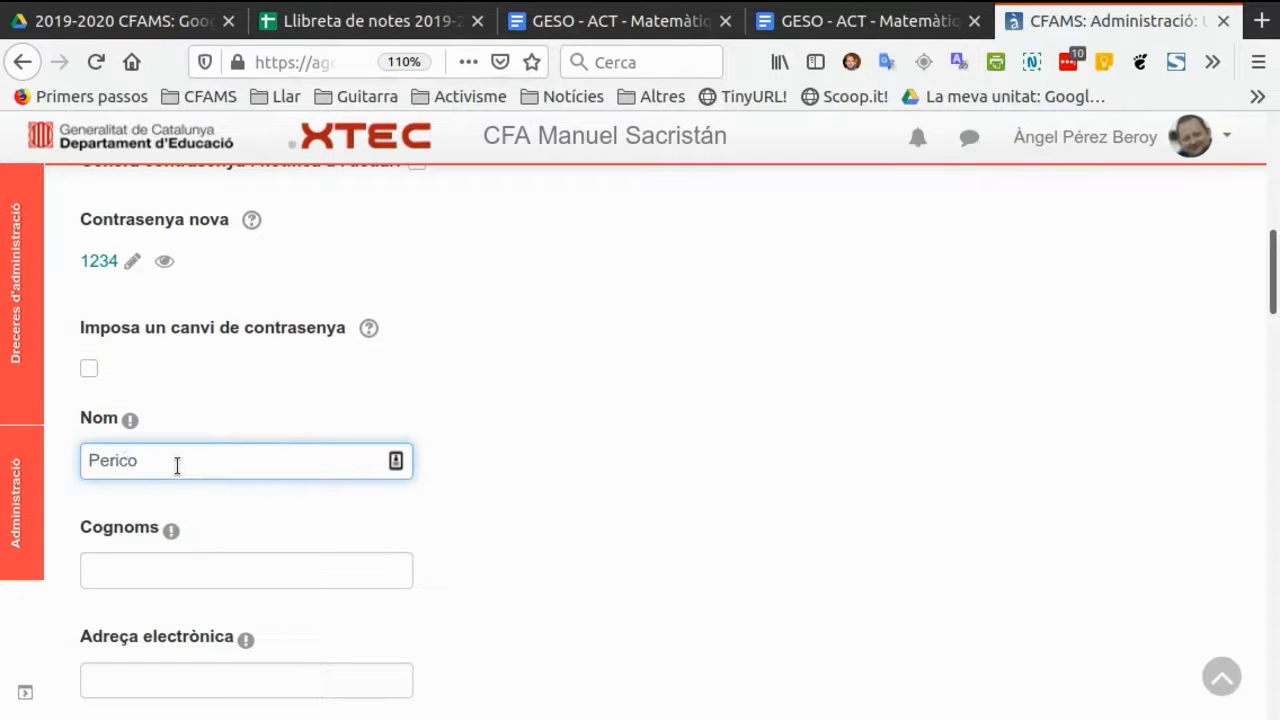
left_click(149, 569)
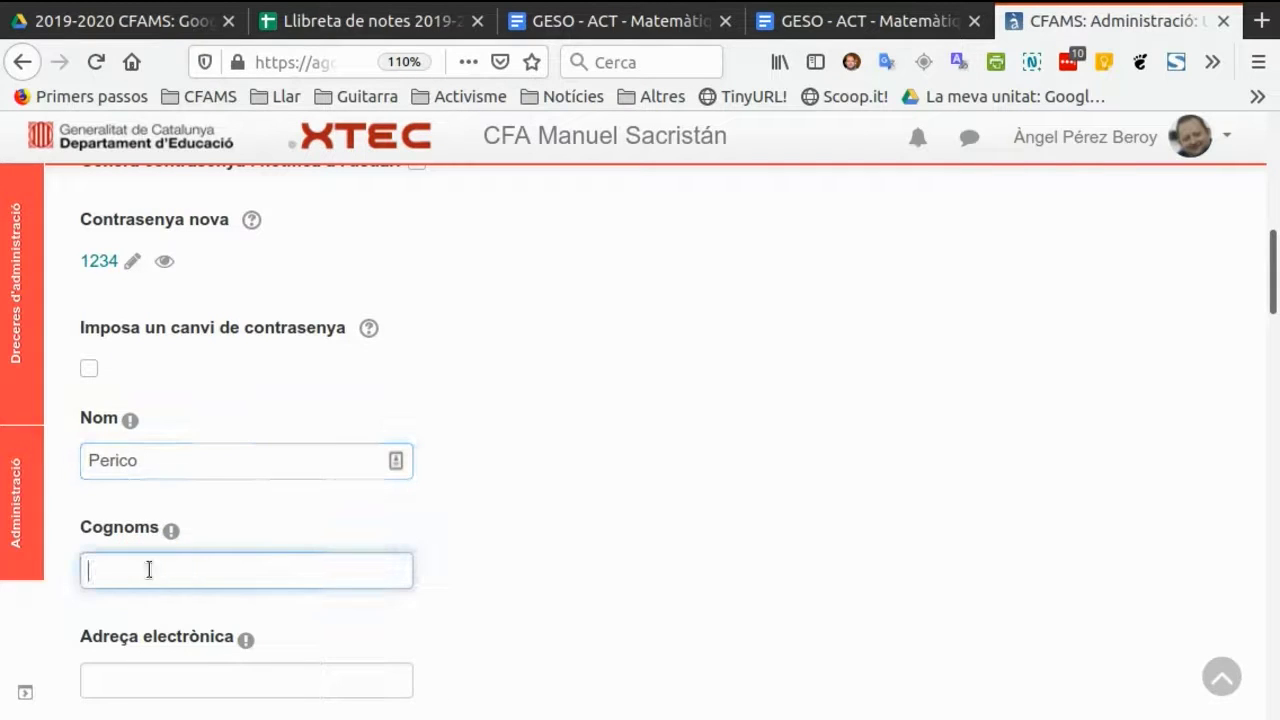
type("Delos Palotes")
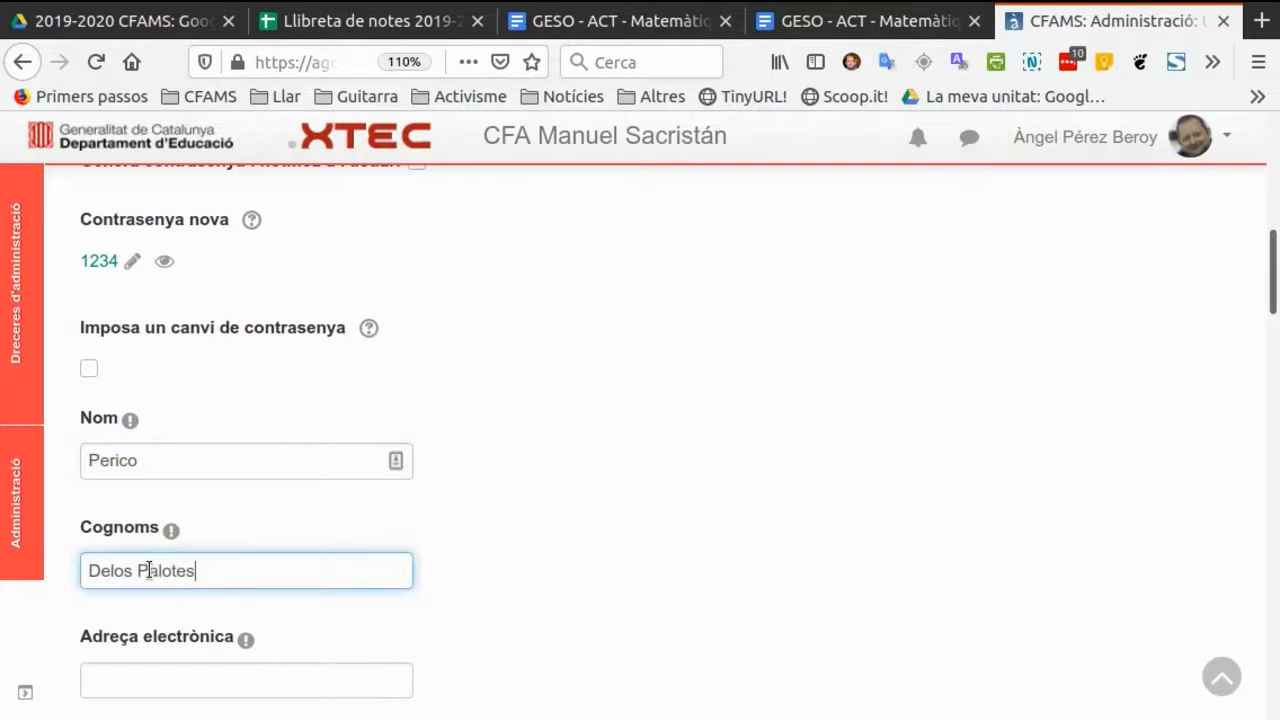
scroll(380, 469, "down", 5)
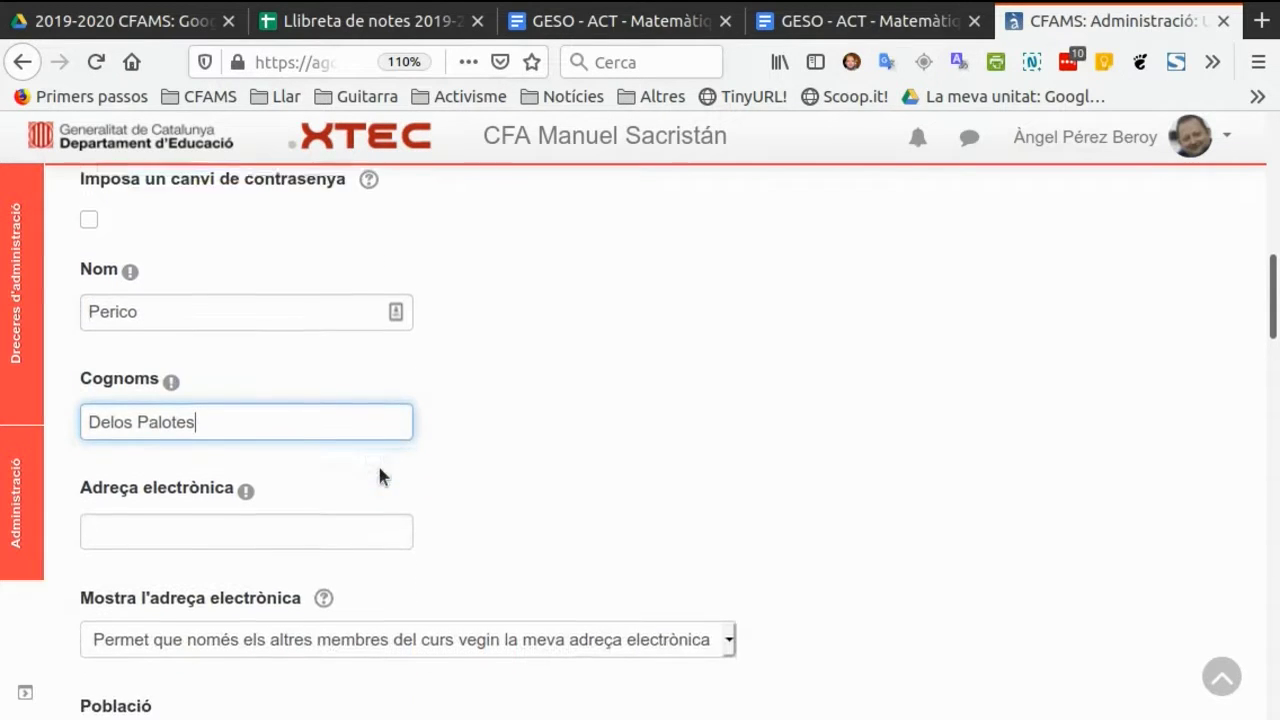
left_click(157, 459)
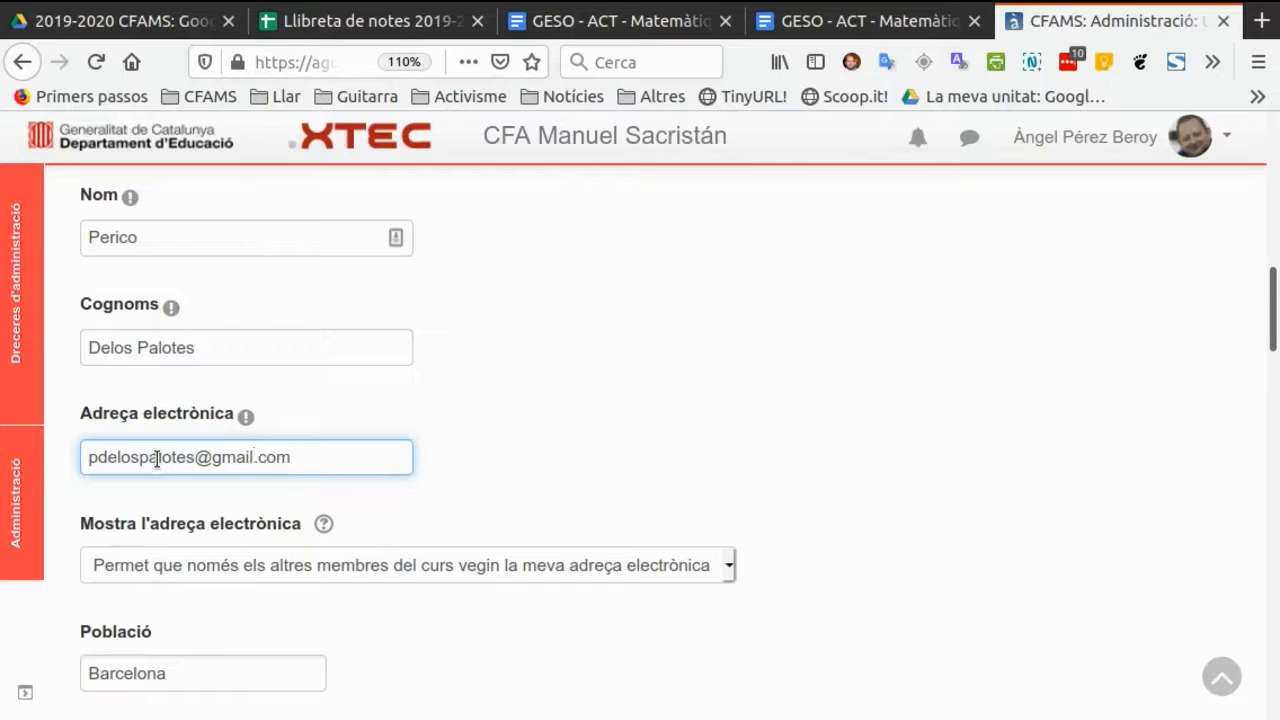
Keep the remaining profile settings at their defaults and create the user.
scroll(387, 407, "down", 5)
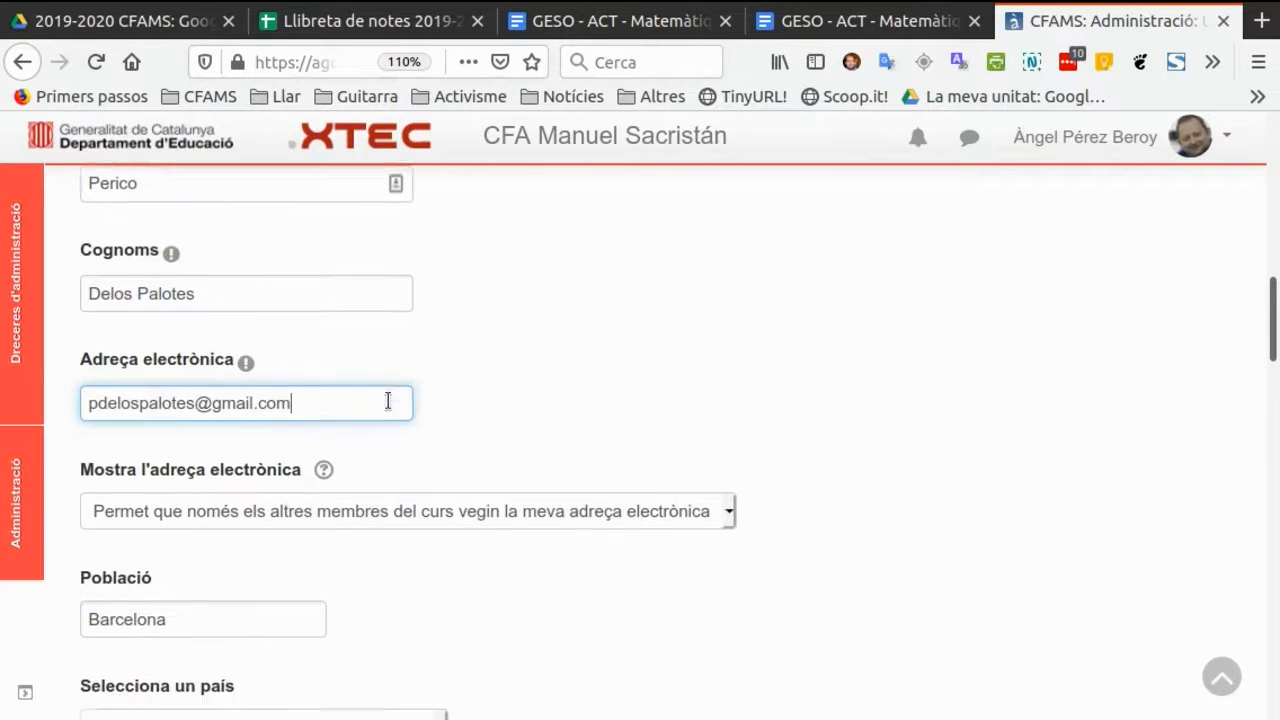
scroll(387, 400, "down", 6)
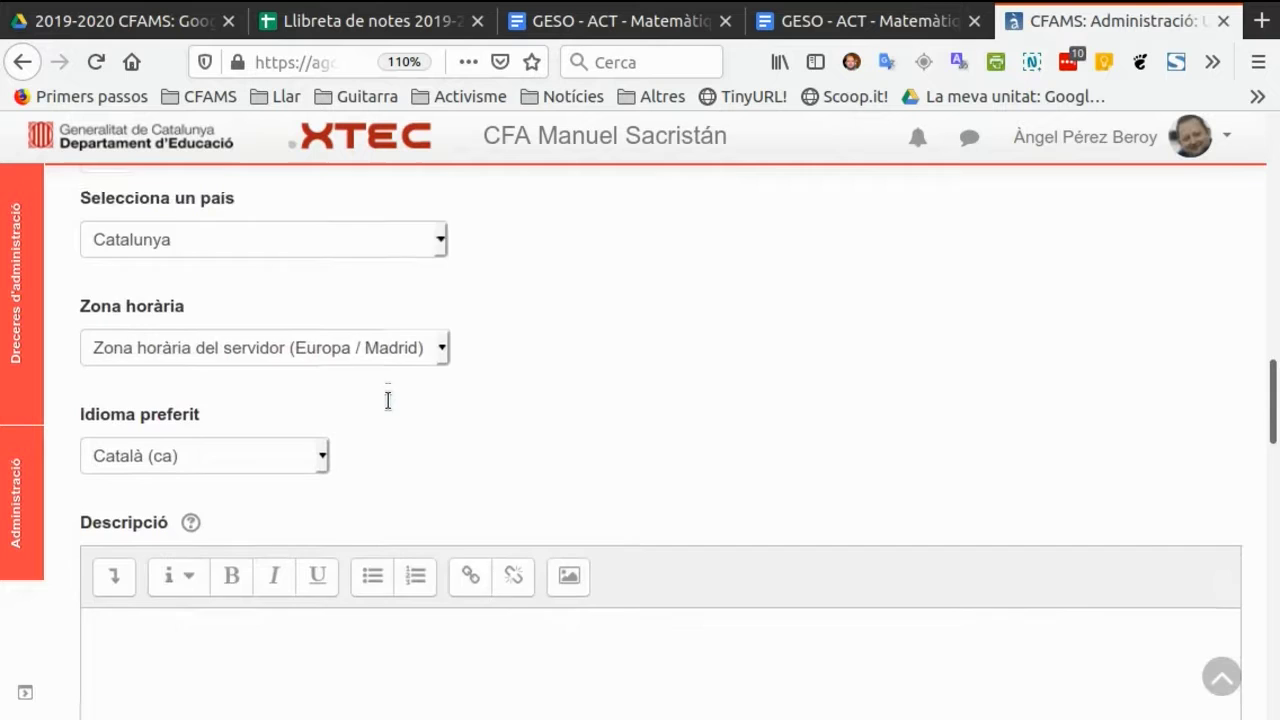
scroll(388, 400, "down", 5)
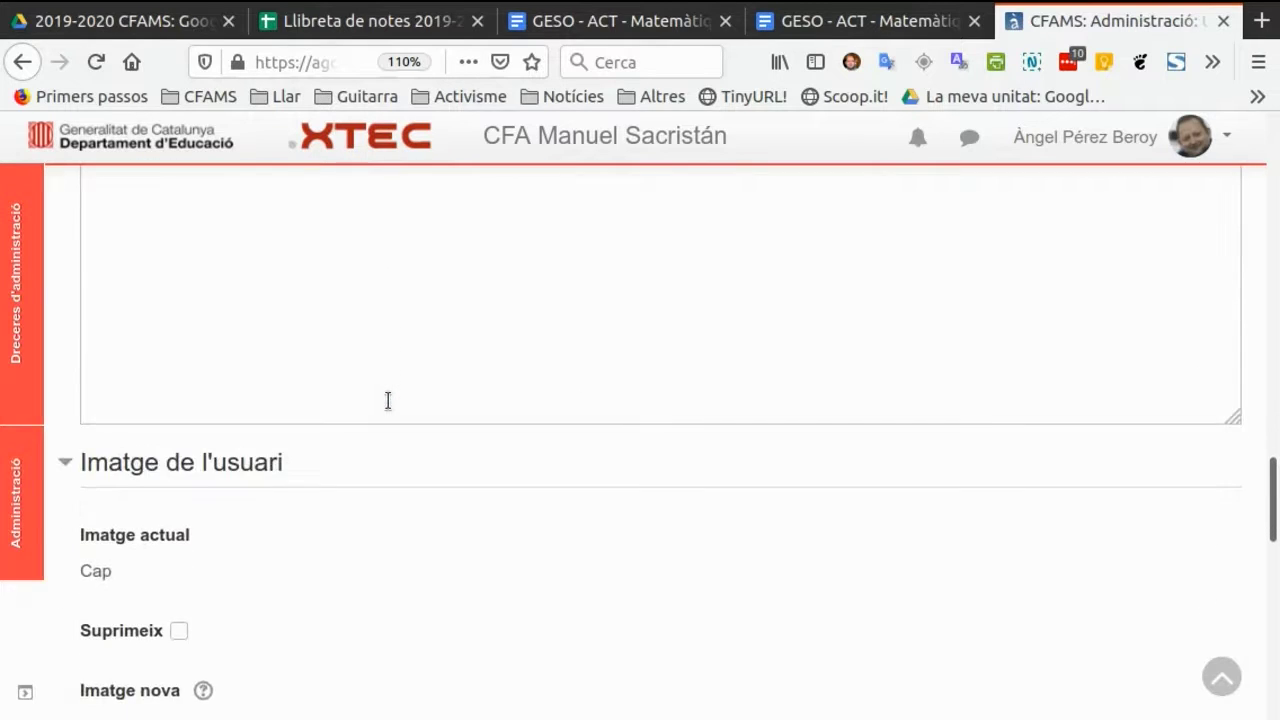
scroll(387, 407, "down", 7)
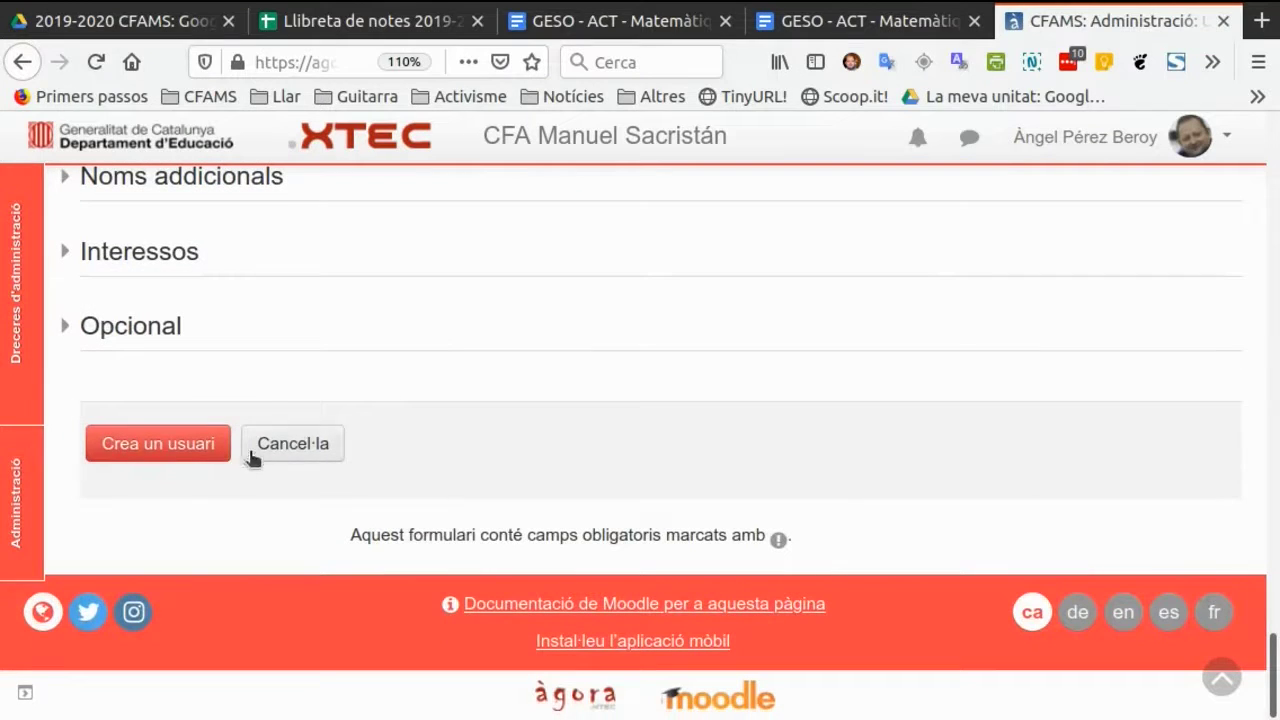
left_click(203, 451)
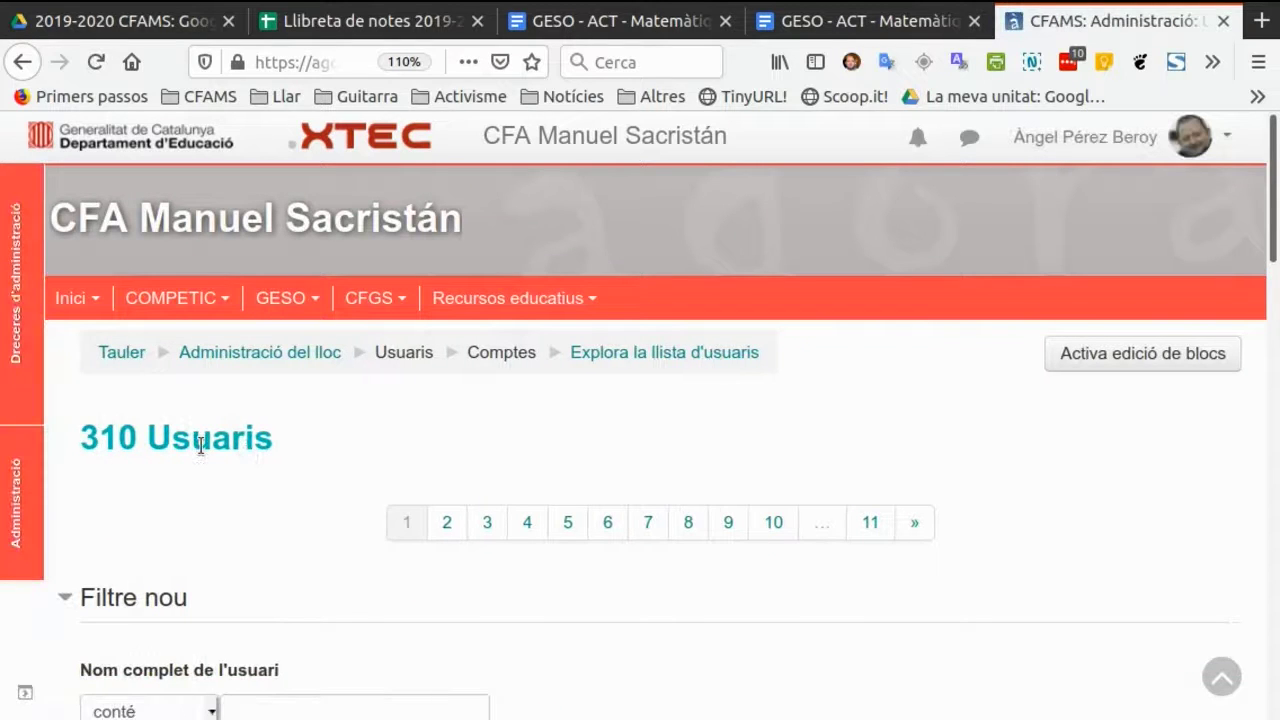
Open the CFGS course Psicologia i sociologia and show its list of enrolled users.
left_click(377, 300)
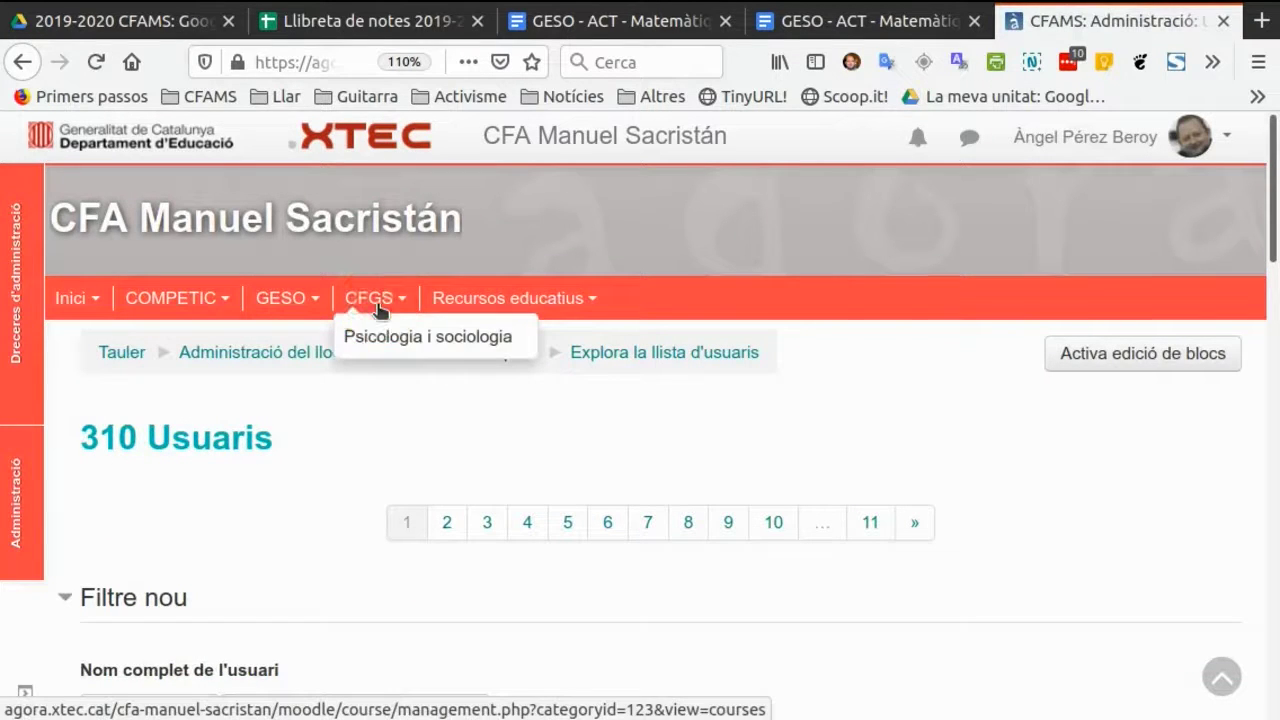
left_click(396, 336)
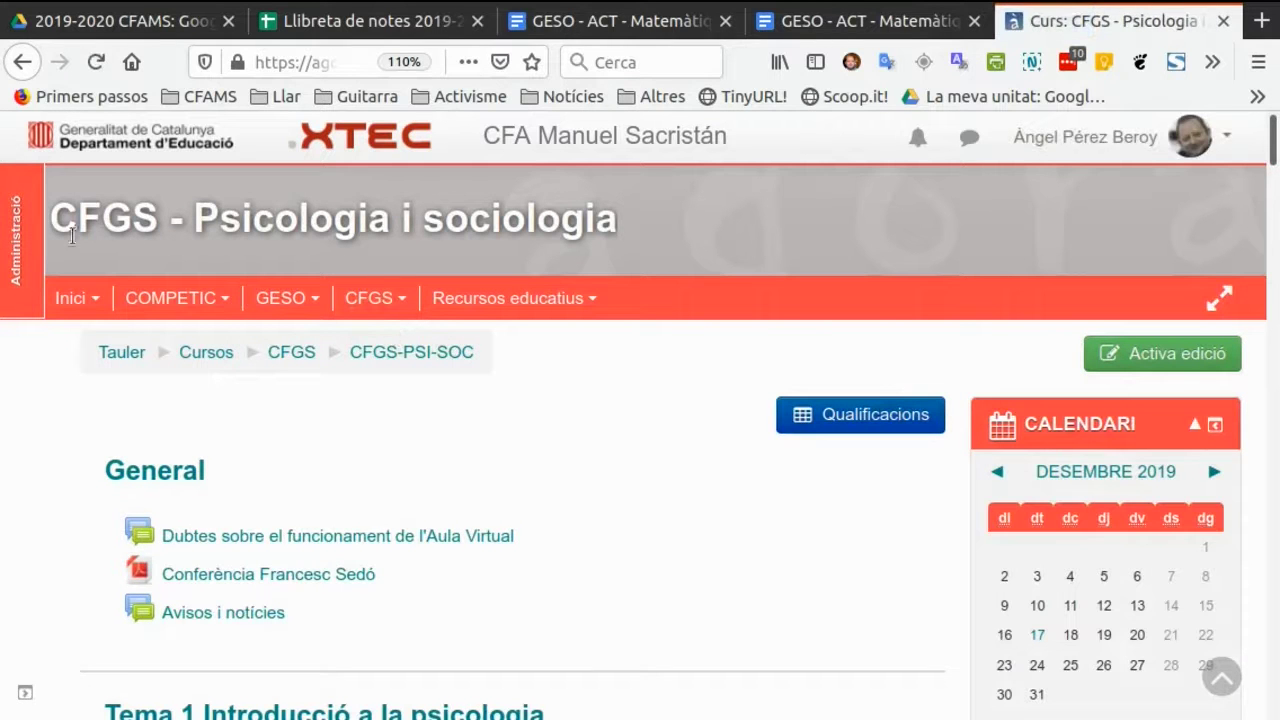
left_click(22, 246)
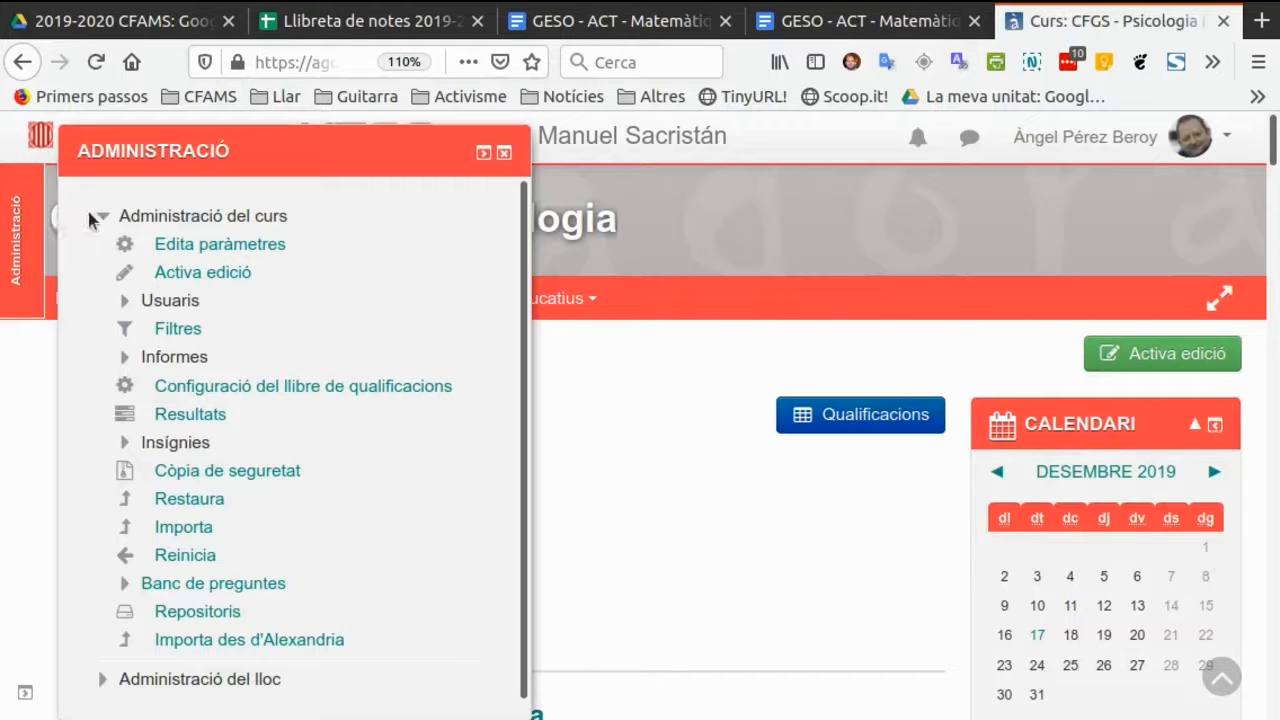
left_click(180, 216)
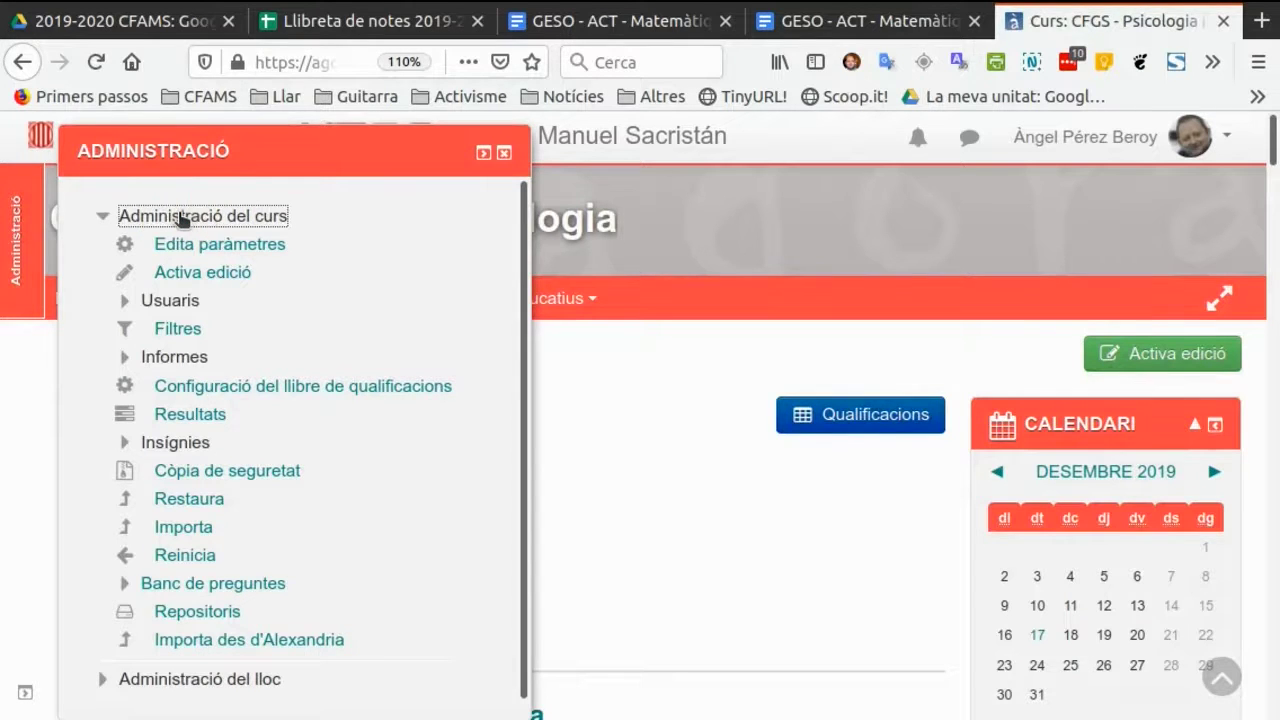
left_click(182, 217)
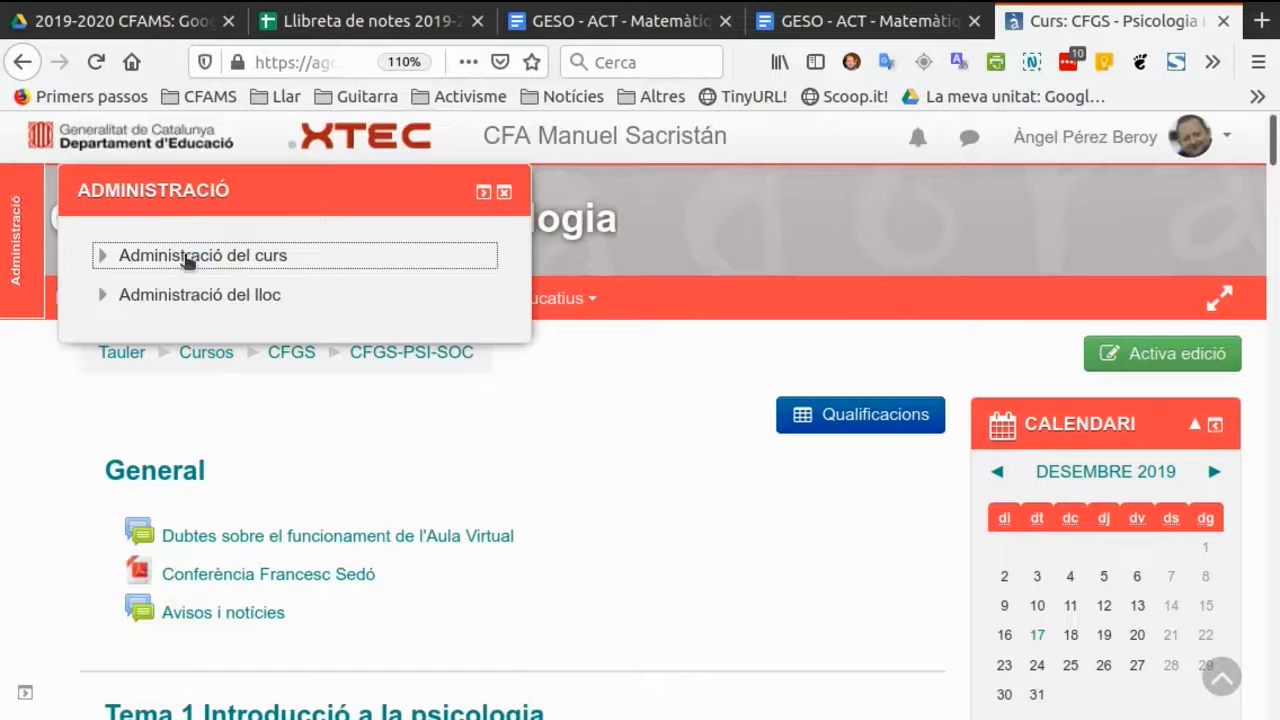
left_click(183, 258)
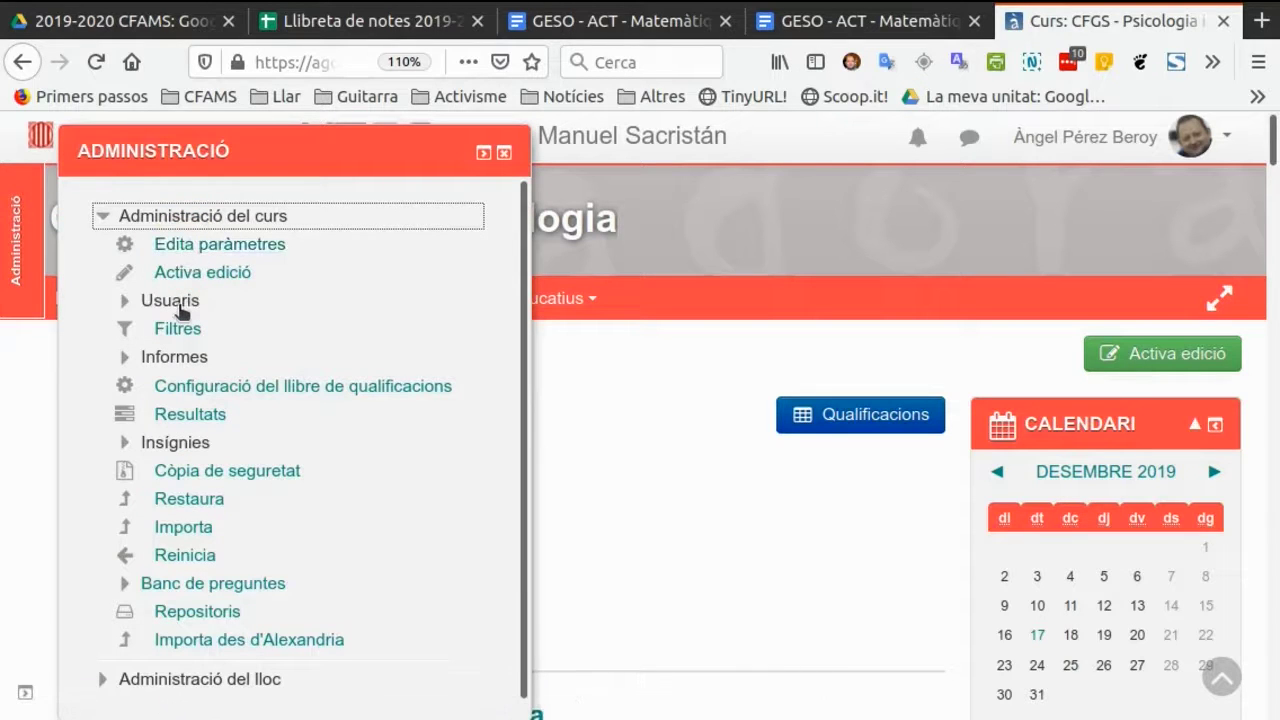
left_click(175, 304)
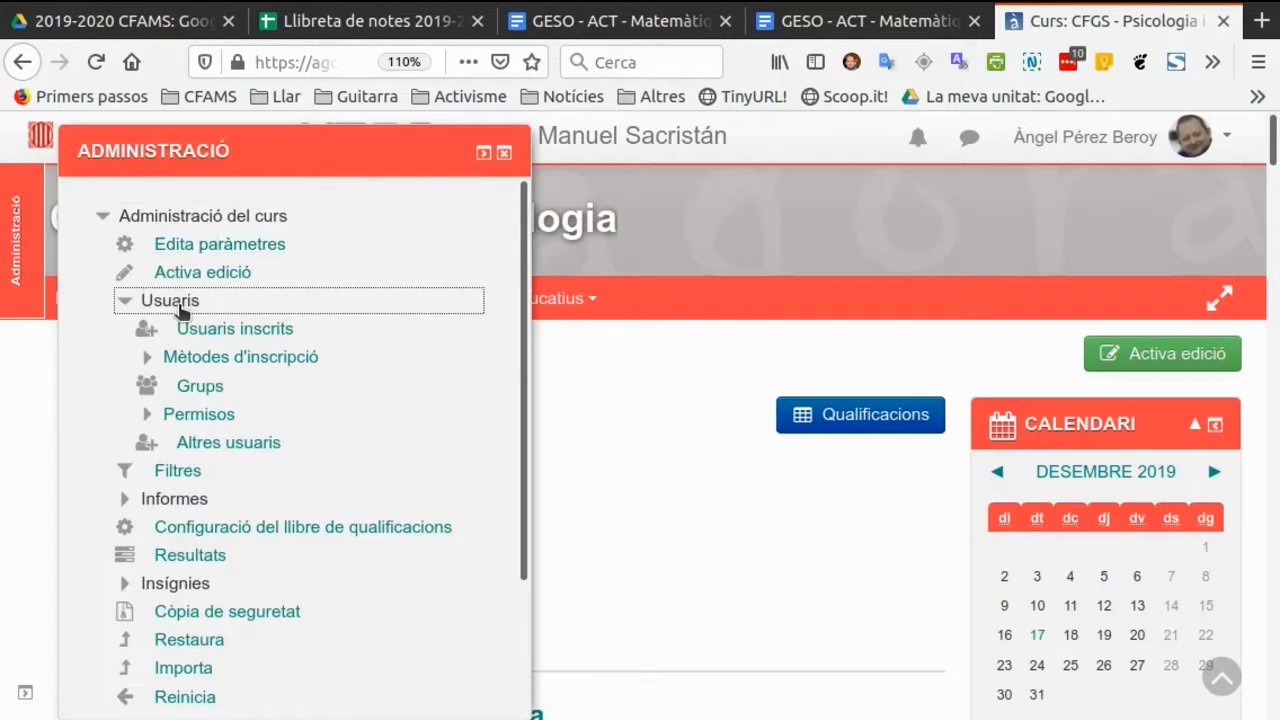
left_click(228, 340)
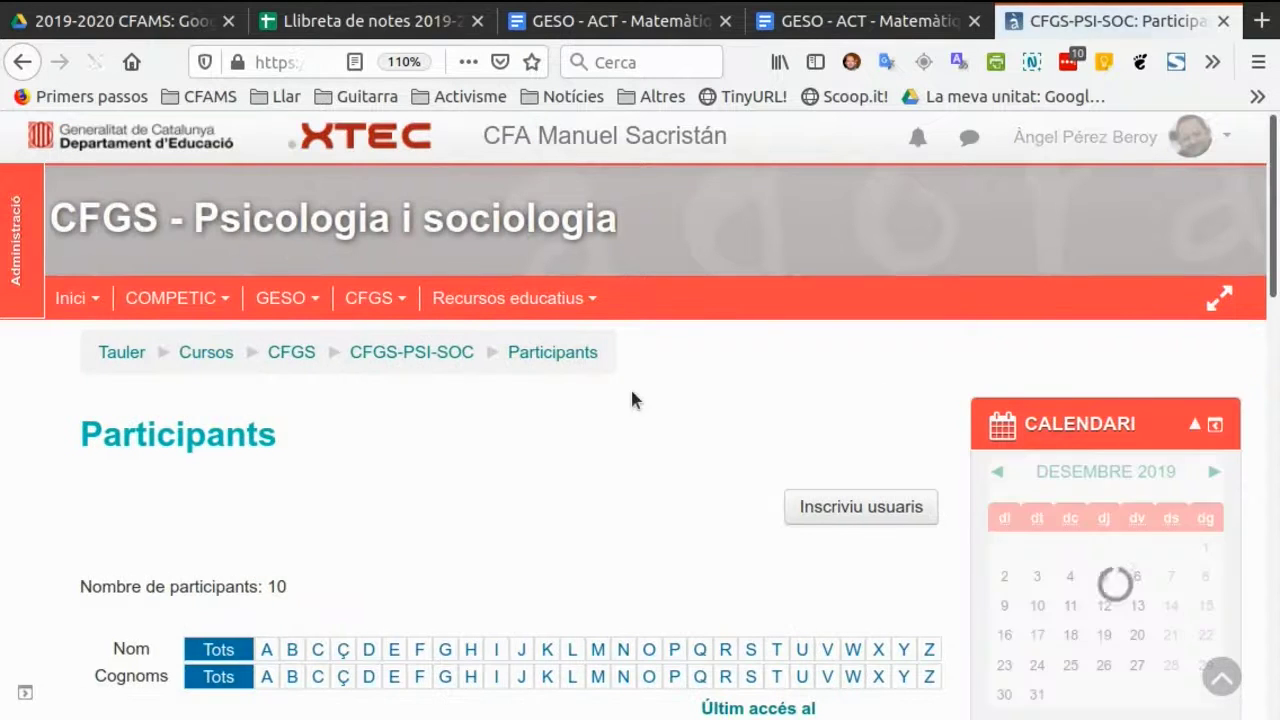
Find the newly created user by surname and enrol them in the course with the Alumnes role.
scroll(600, 400, "down", 4)
scroll(597, 410, "up", 4)
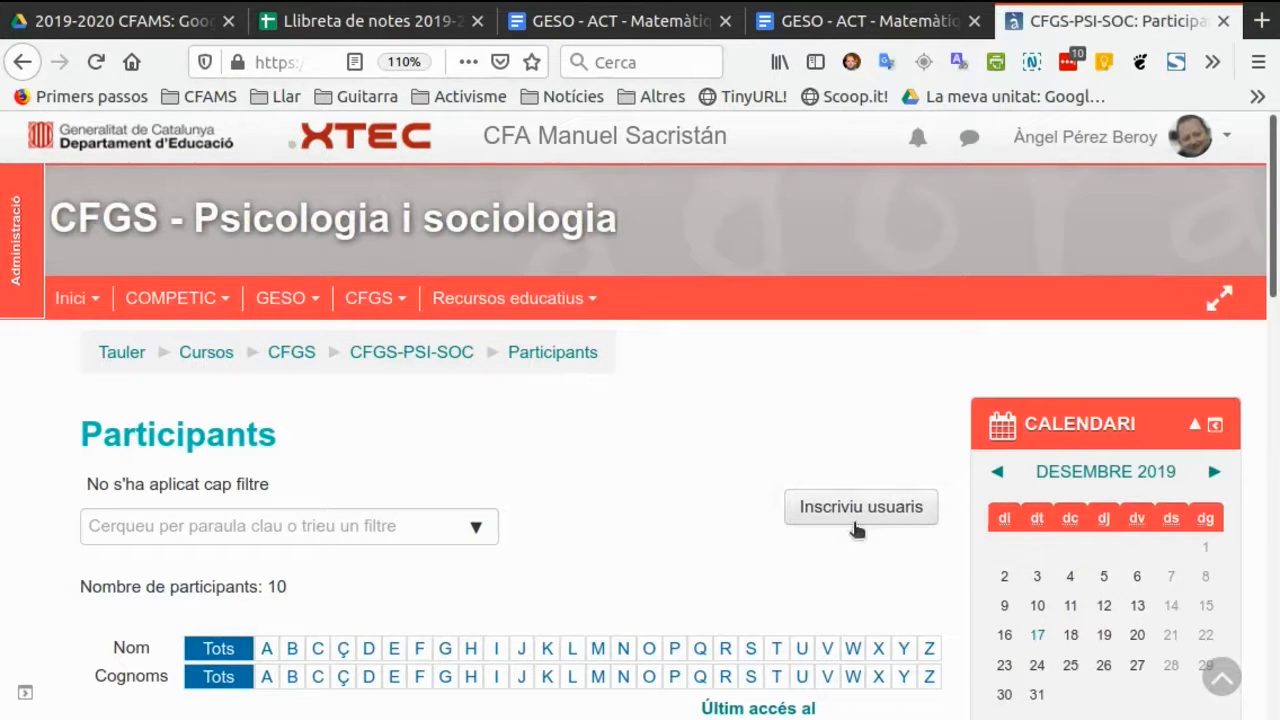
left_click(860, 507)
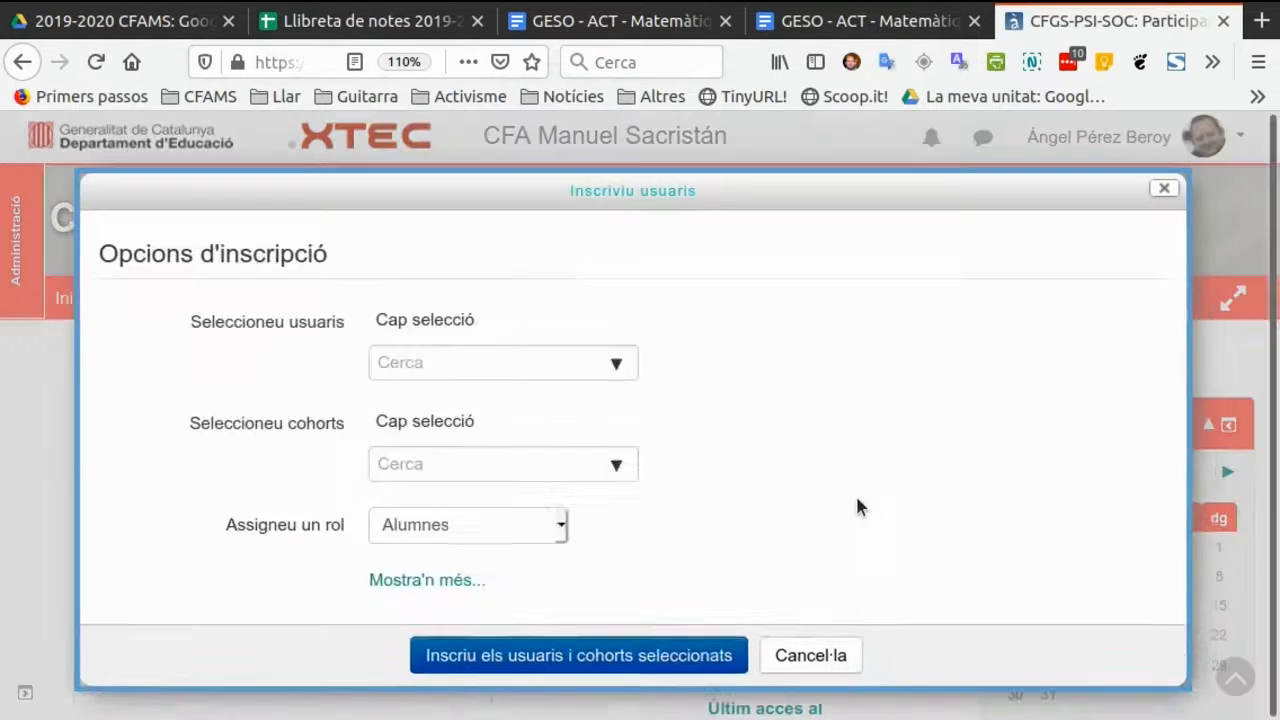
left_click(504, 366)
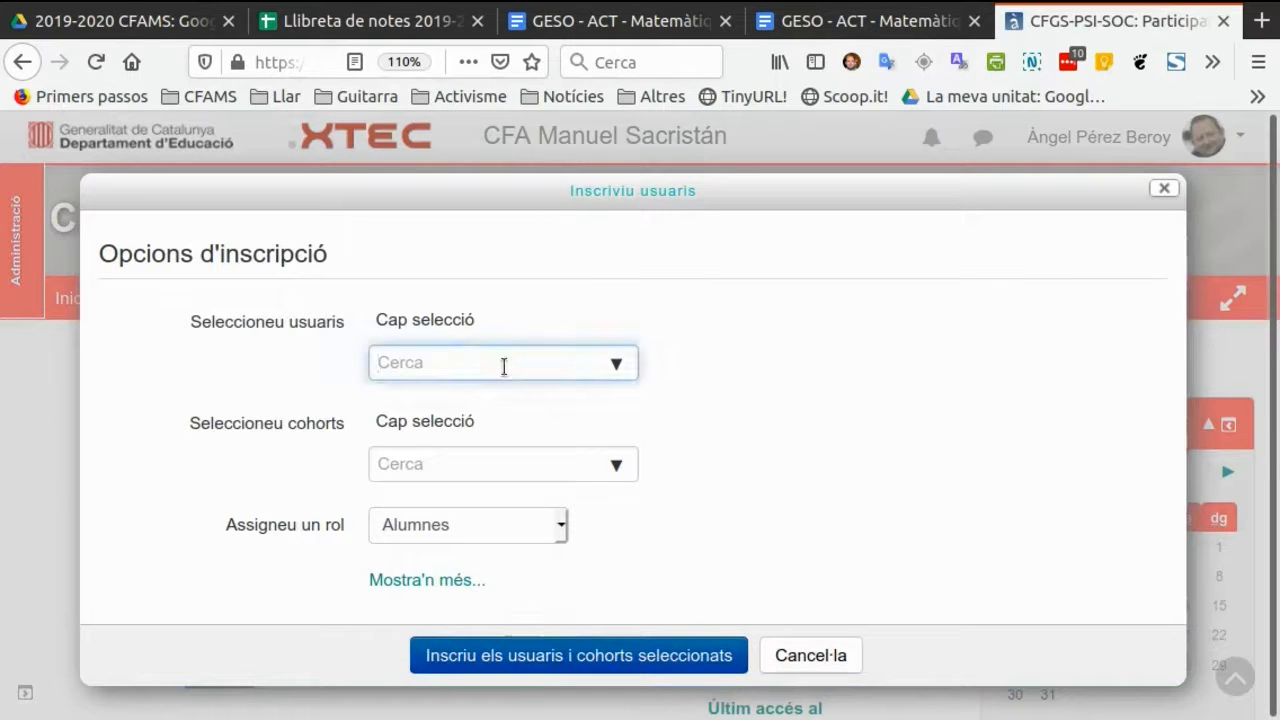
type("Delos")
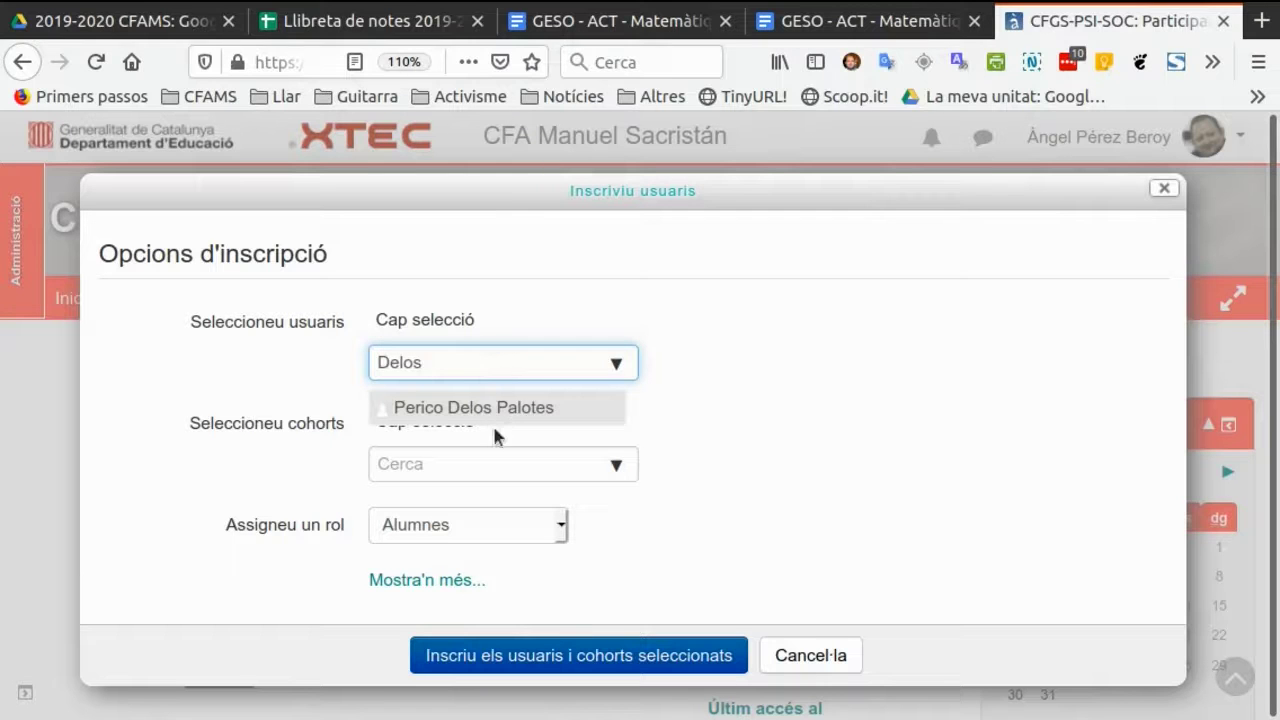
left_click(512, 424)
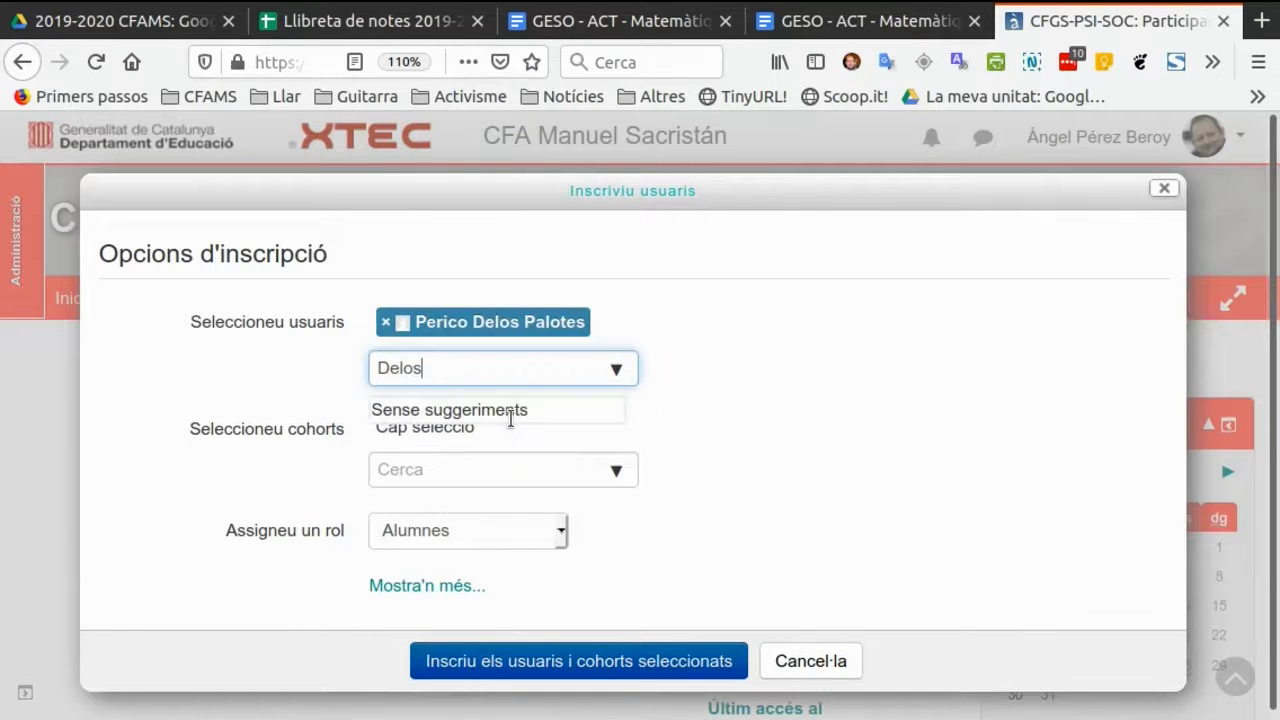
left_click(588, 662)
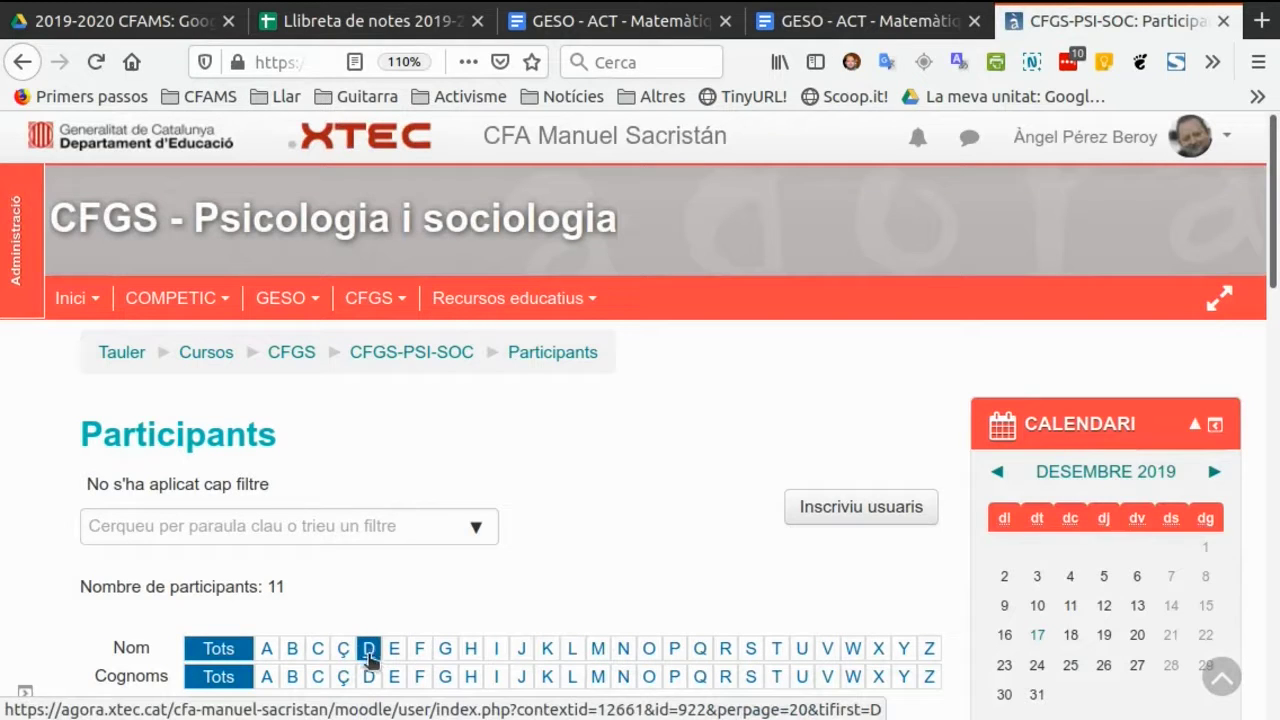
Filter the participants list to surnames starting with D and first names starting with P.
left_click(370, 679)
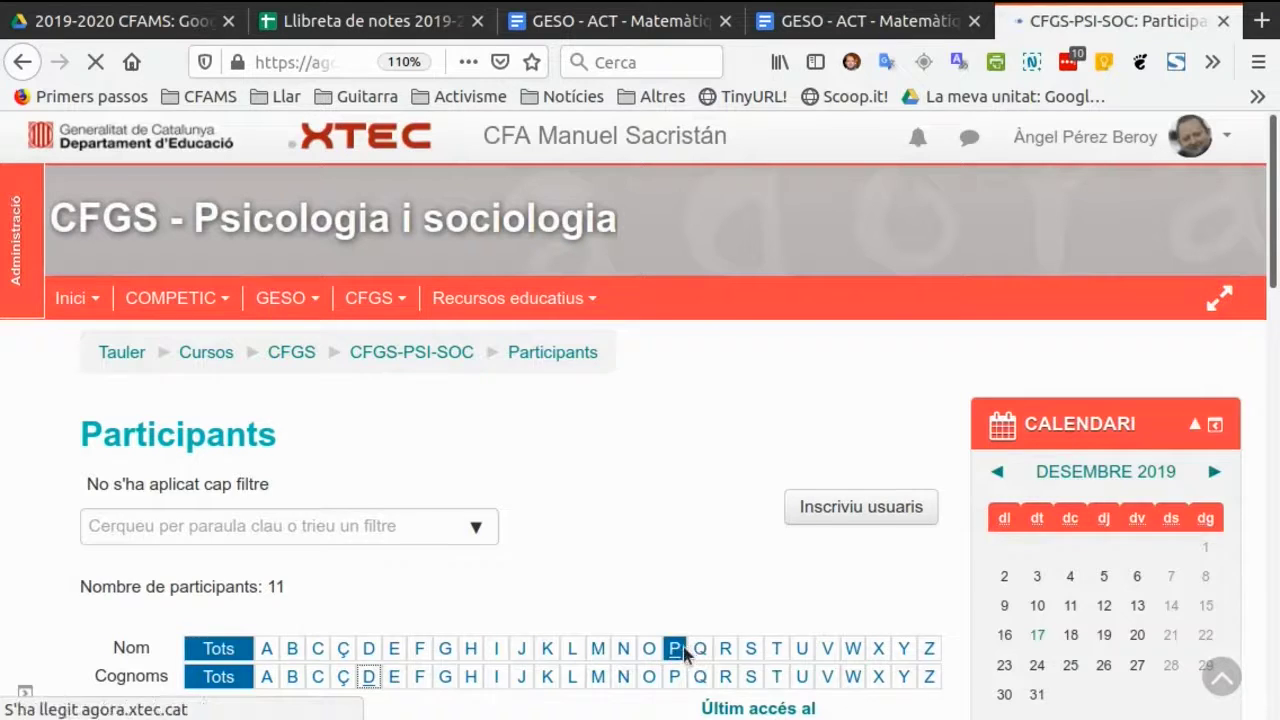
scroll(667, 656, "down", 1)
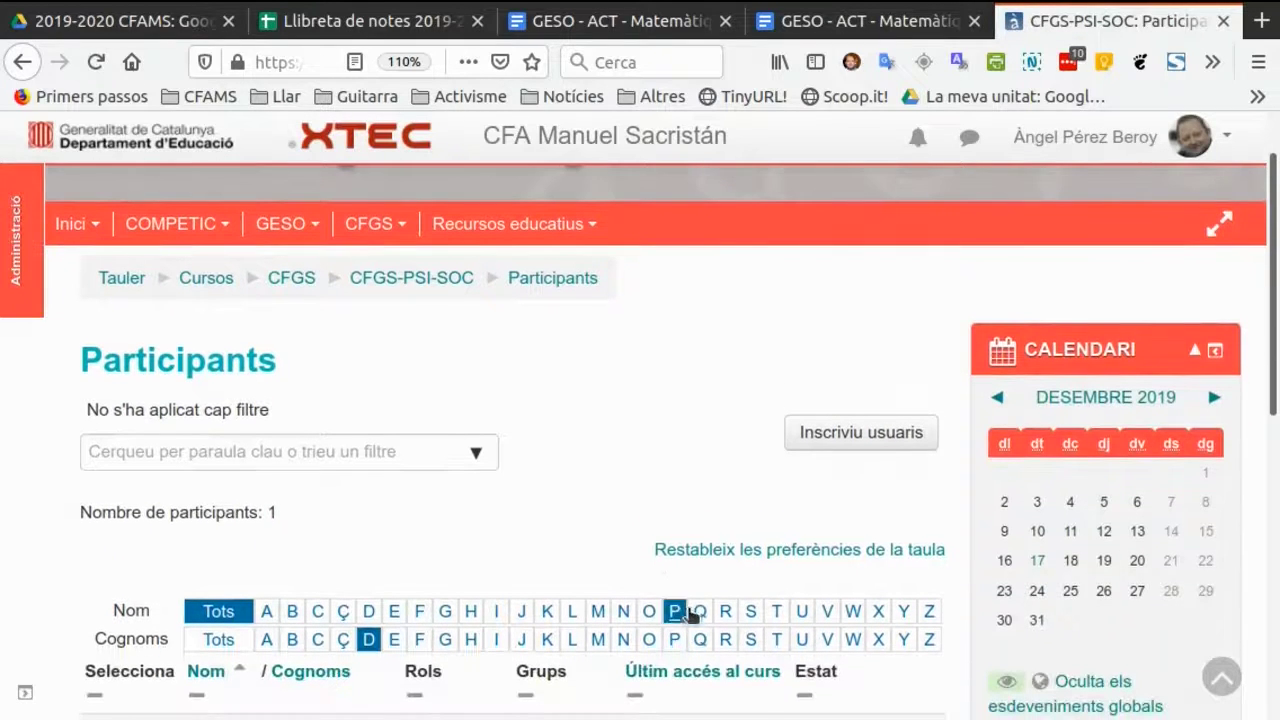
left_click(677, 611)
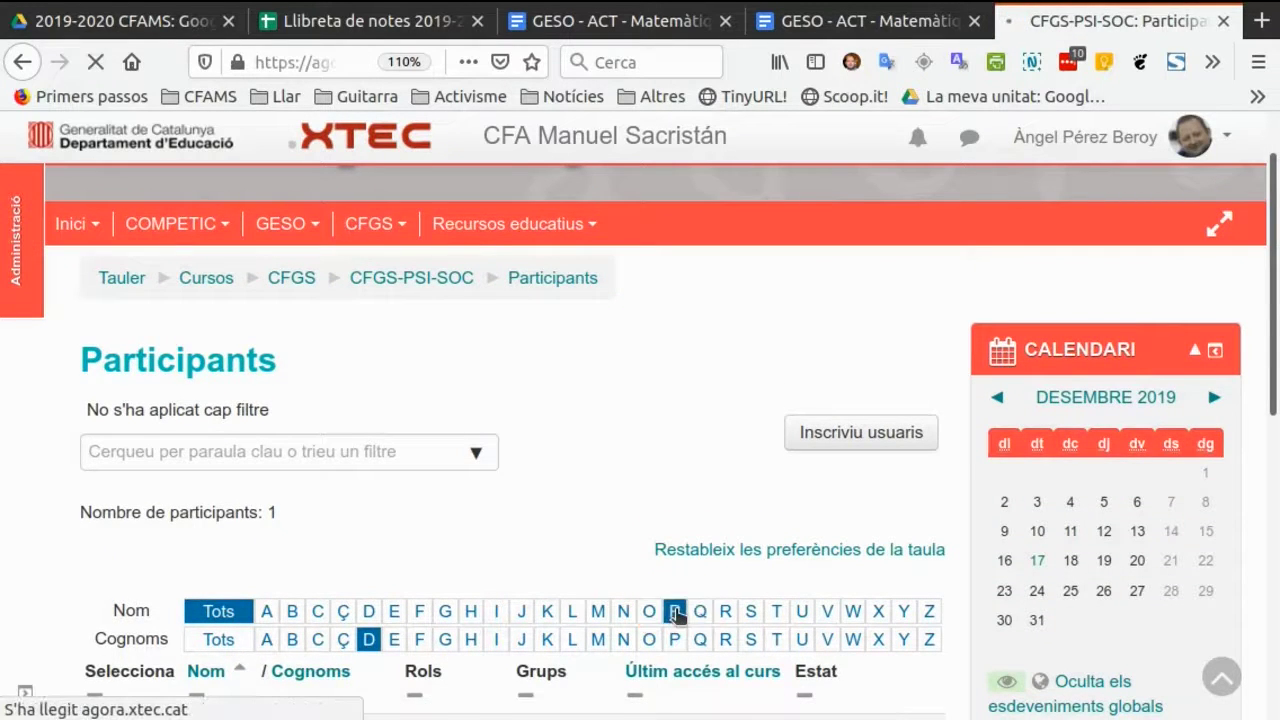
scroll(380, 546, "down", 3)
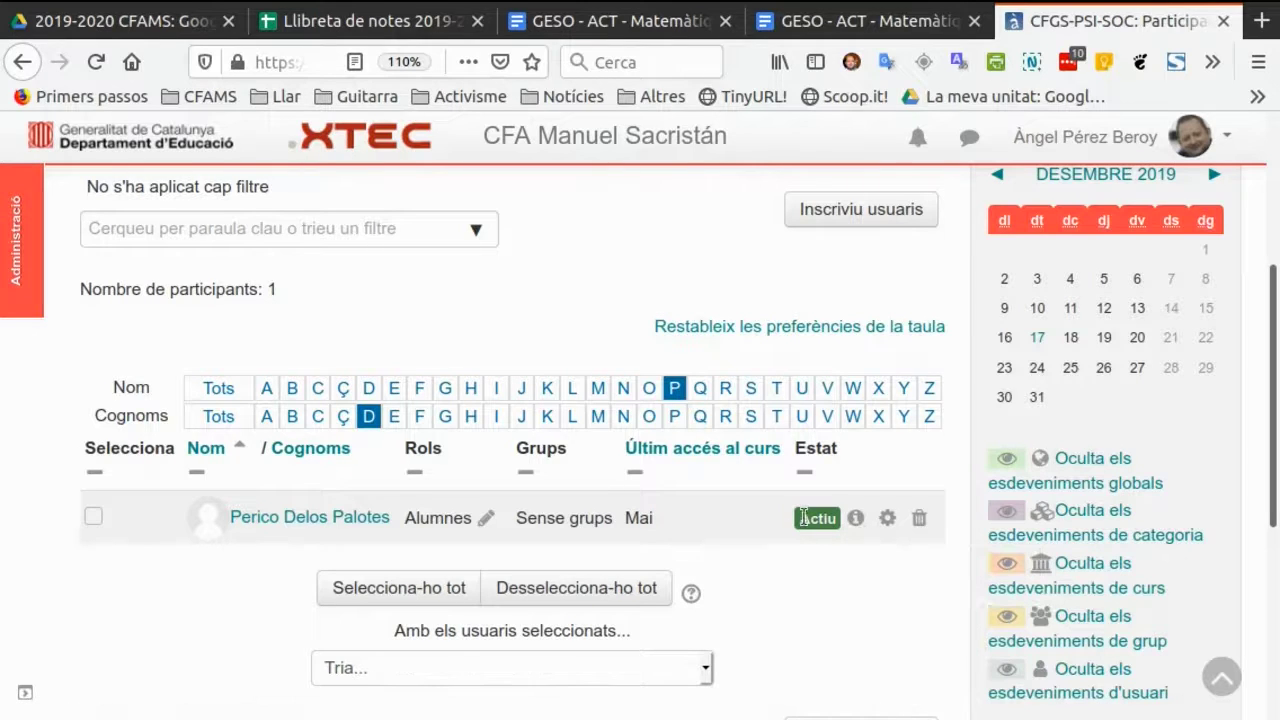
Set the new user's enrolment status to Suspès, save it, and review the enrolment details.
left_click(886, 520)
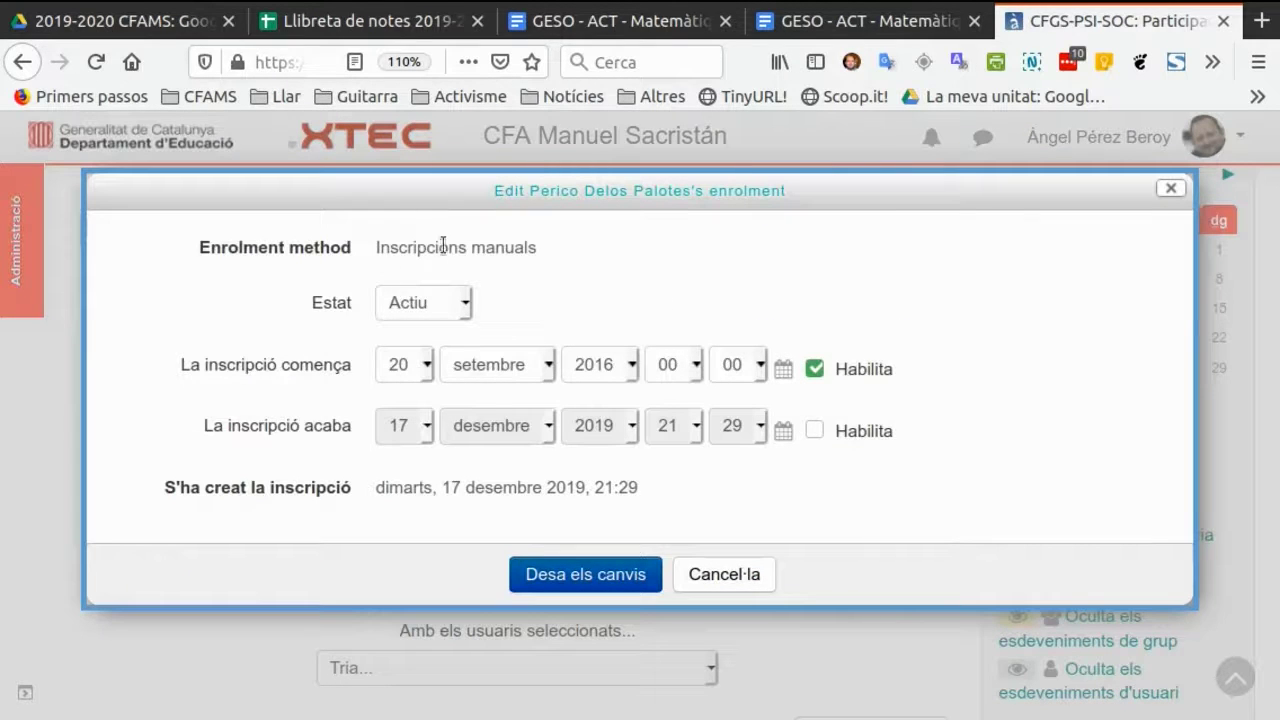
left_click(466, 304)
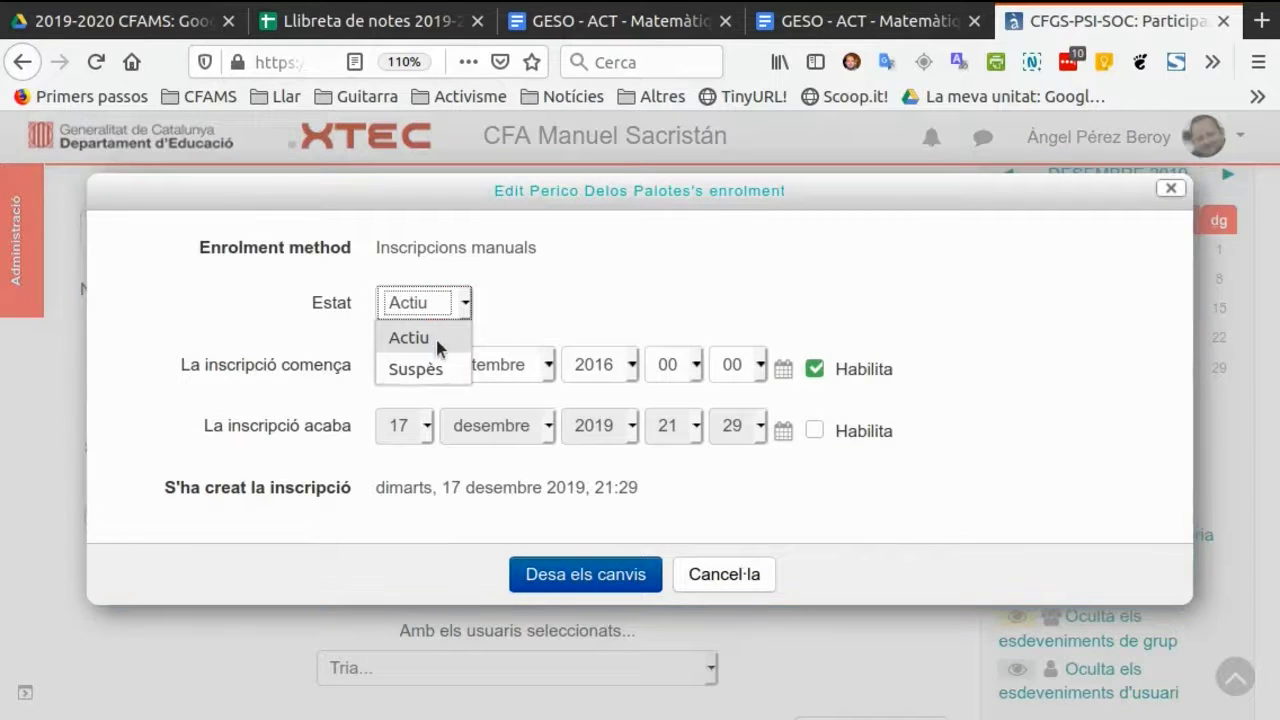
left_click(432, 368)
left_click(566, 578)
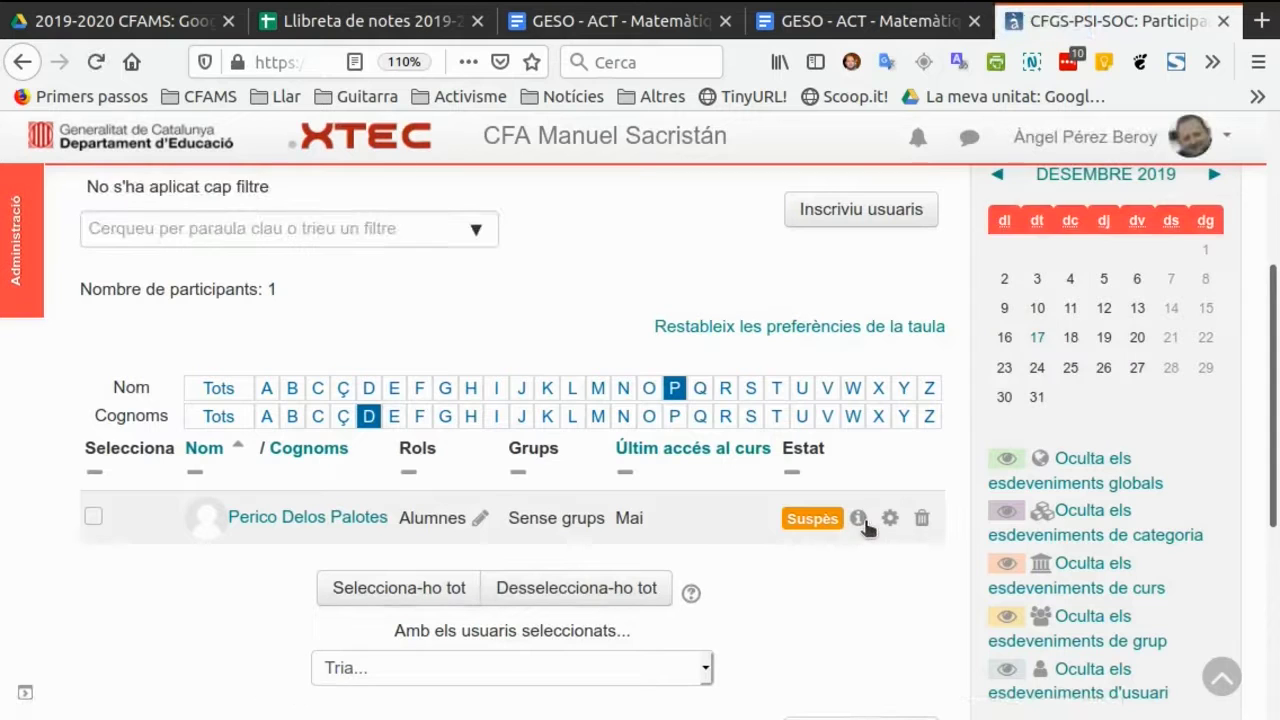
left_click(858, 518)
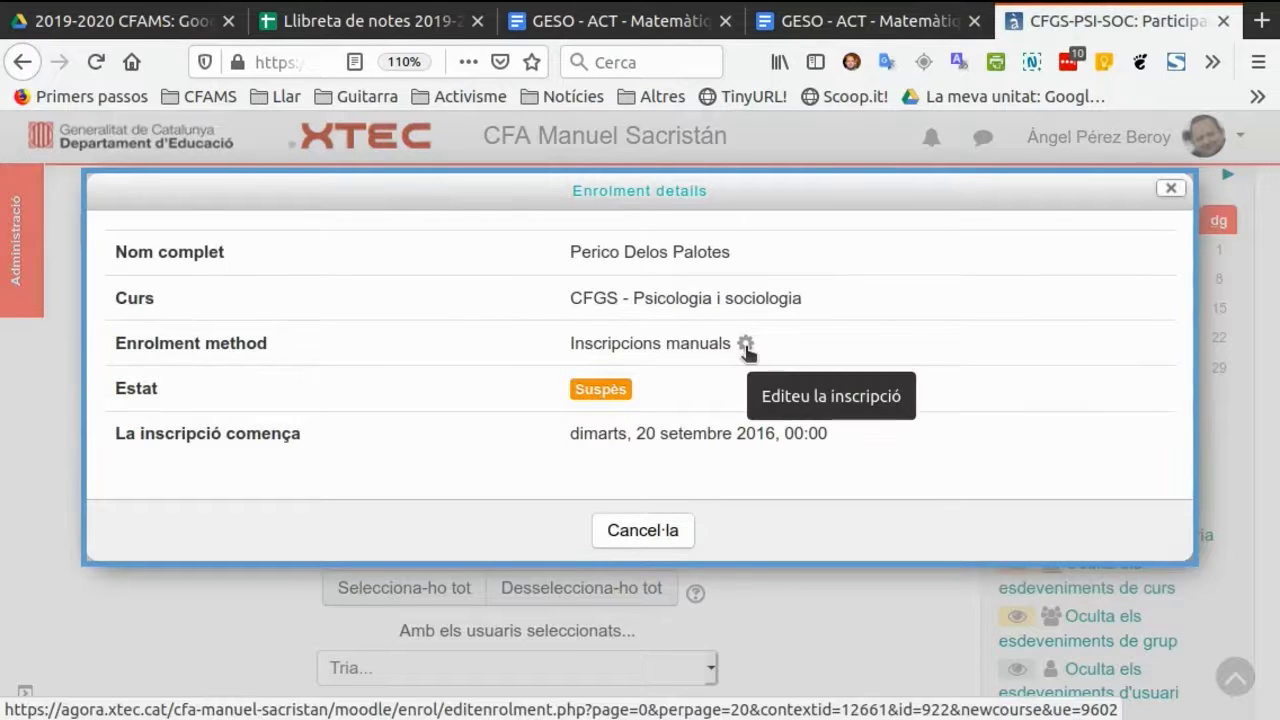
left_click(645, 531)
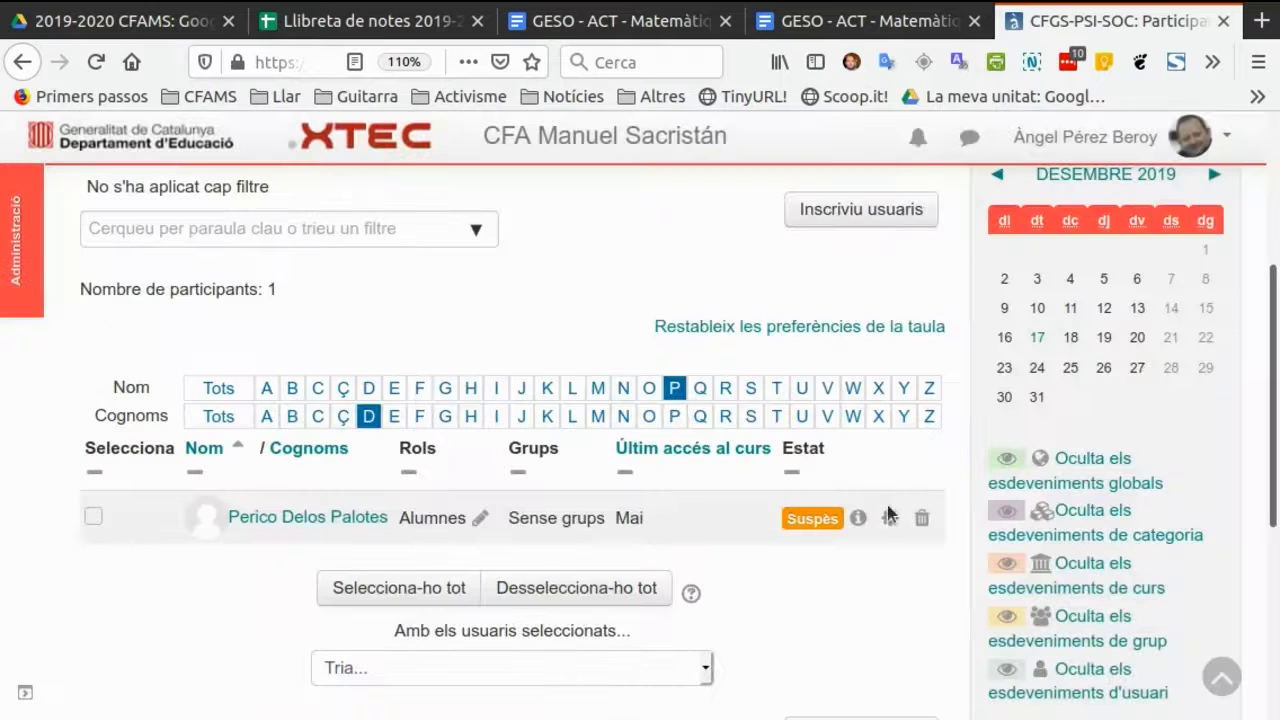
Remove the suspended user's enrolment from the course and clear the first-name and surname filters.
left_click(922, 518)
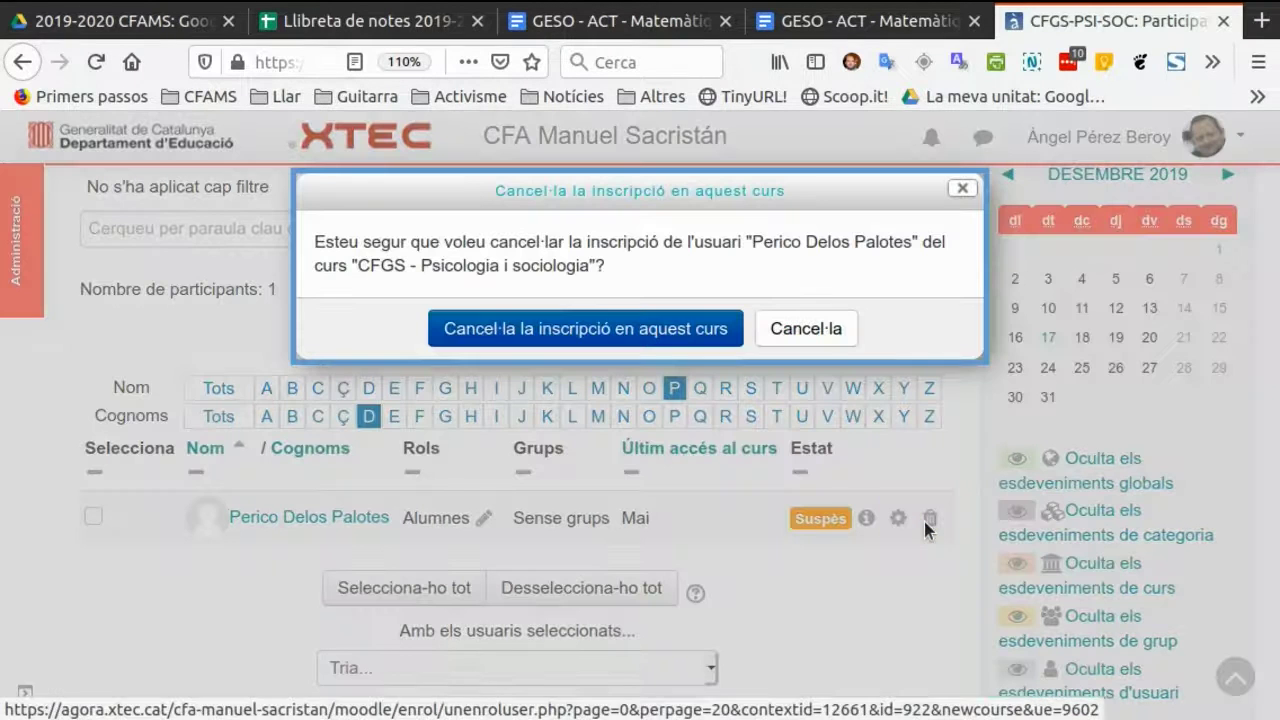
left_click(649, 326)
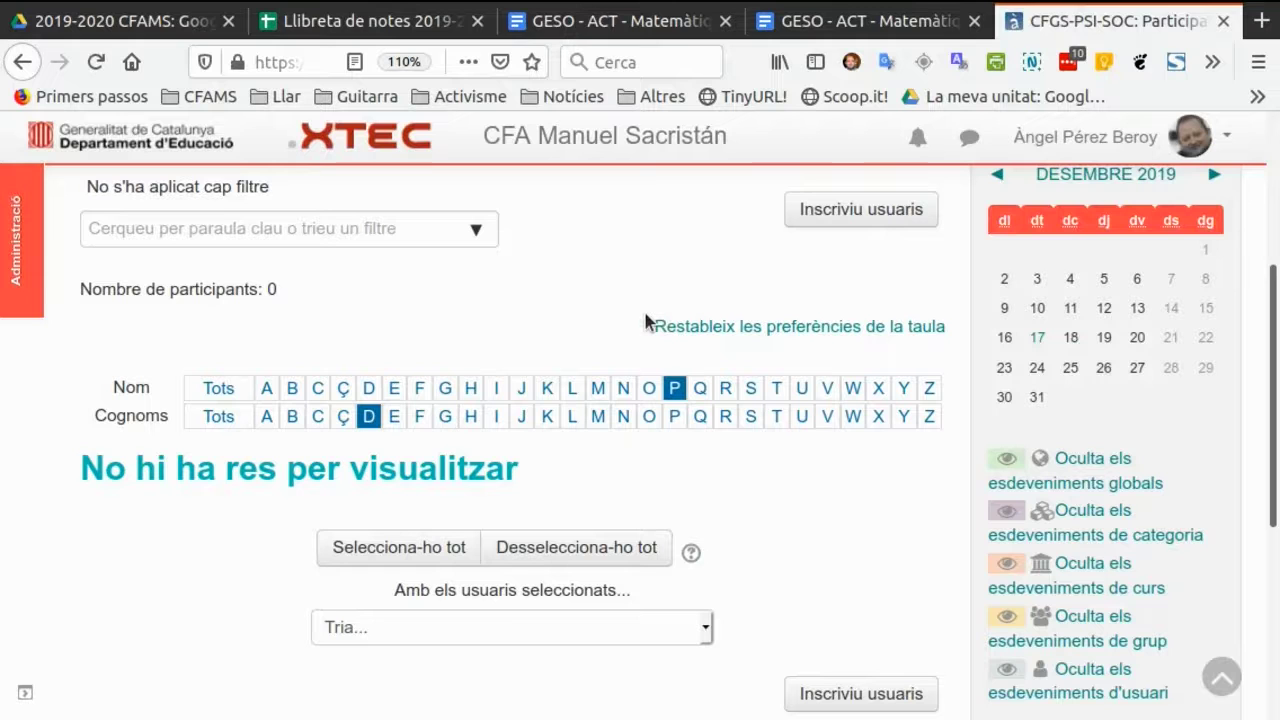
left_click(217, 390)
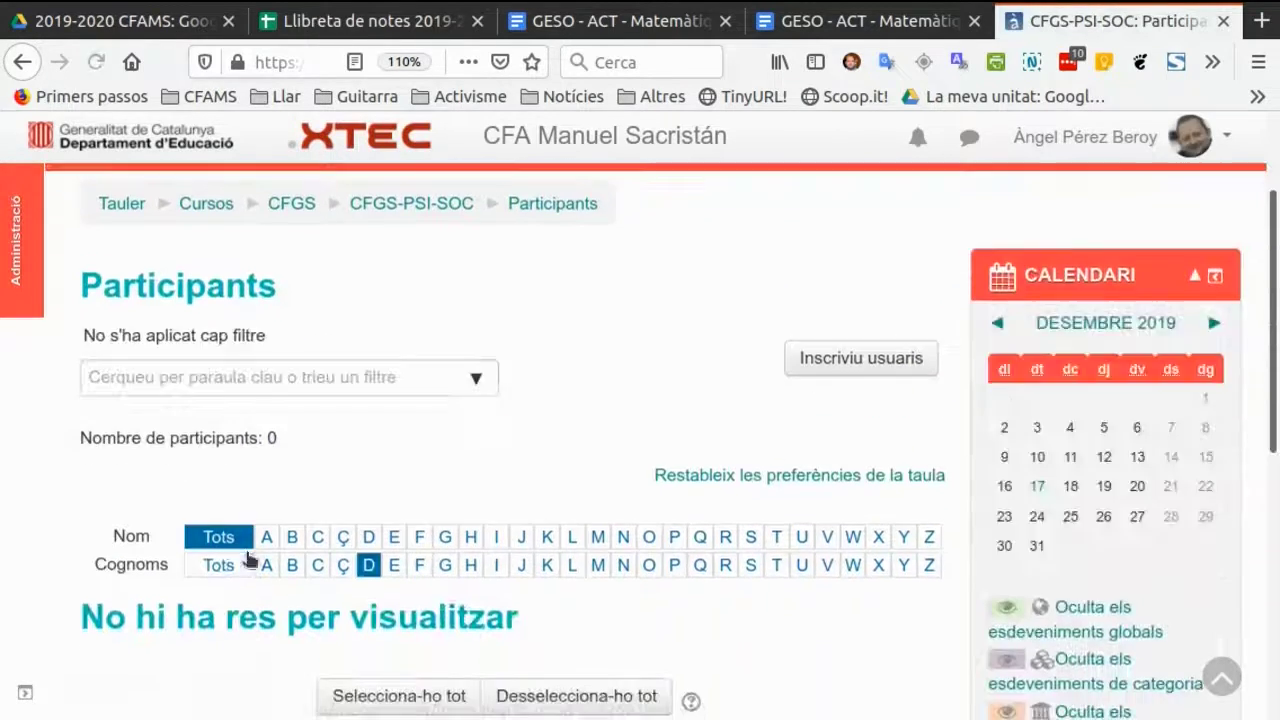
left_click(220, 566)
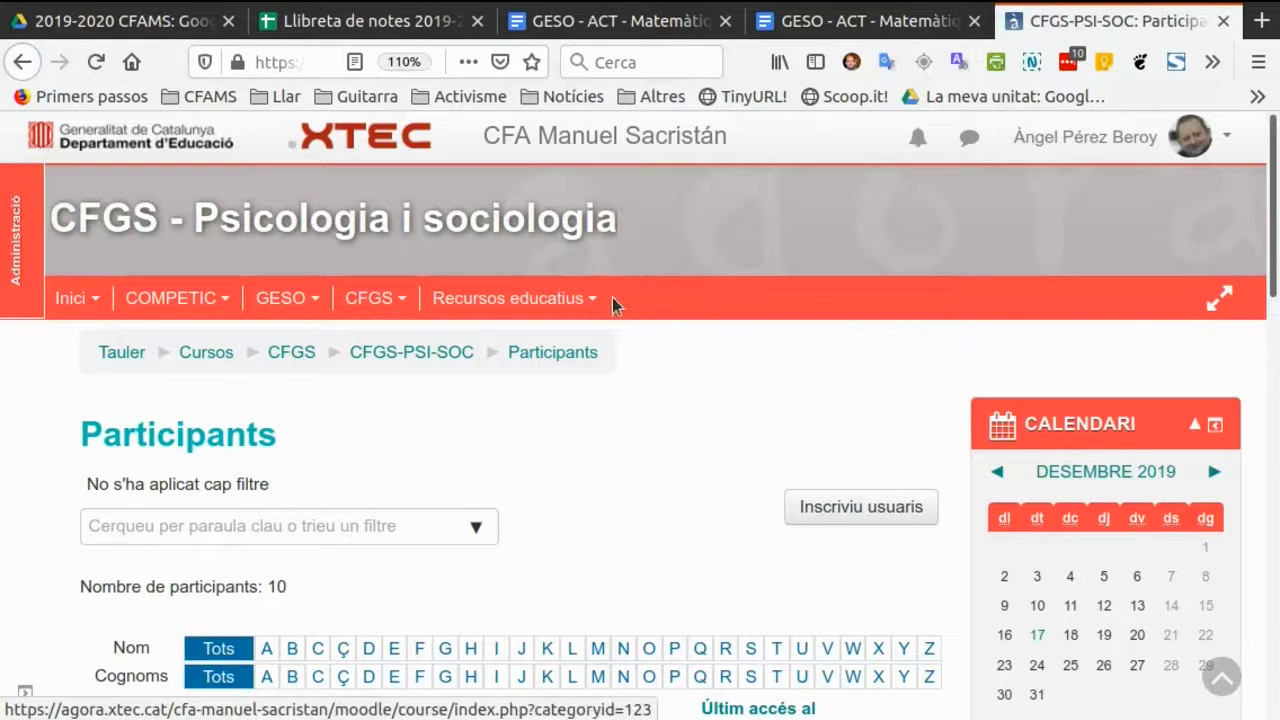
Return to the dashboard (Tauler) and log out of the current account.
left_click(125, 353)
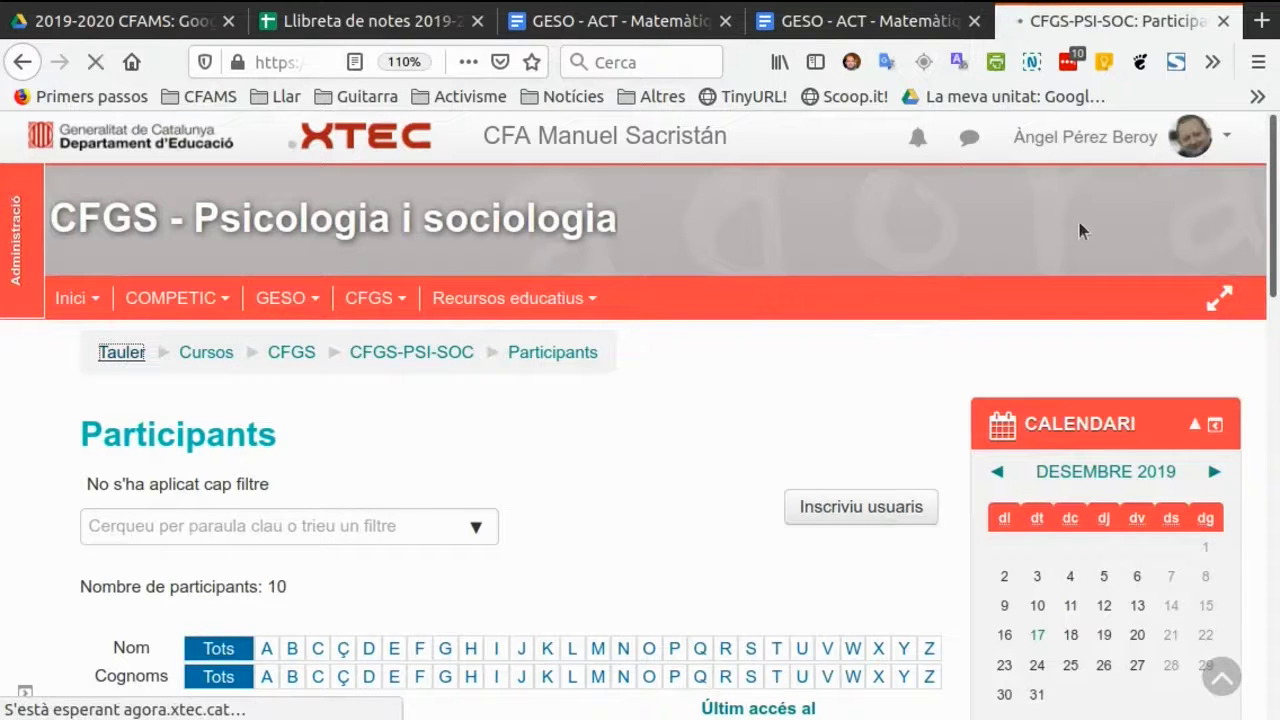
left_click(1229, 145)
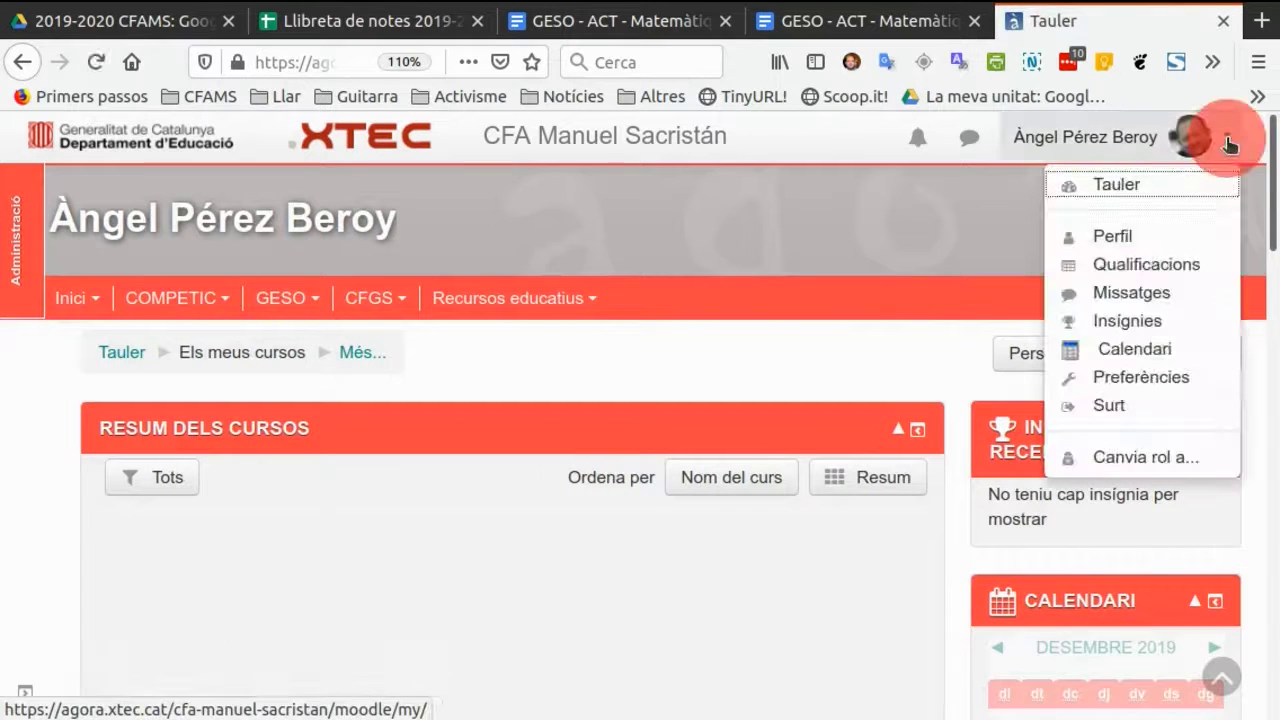
left_click(1120, 407)
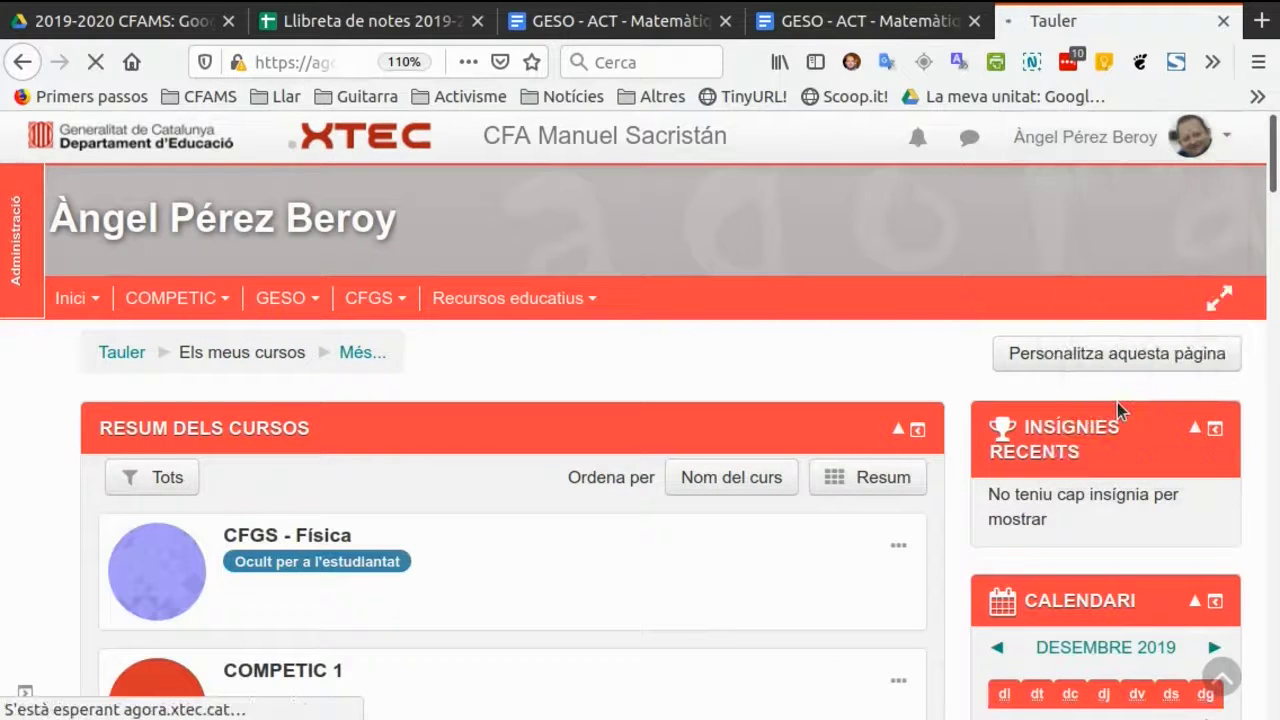